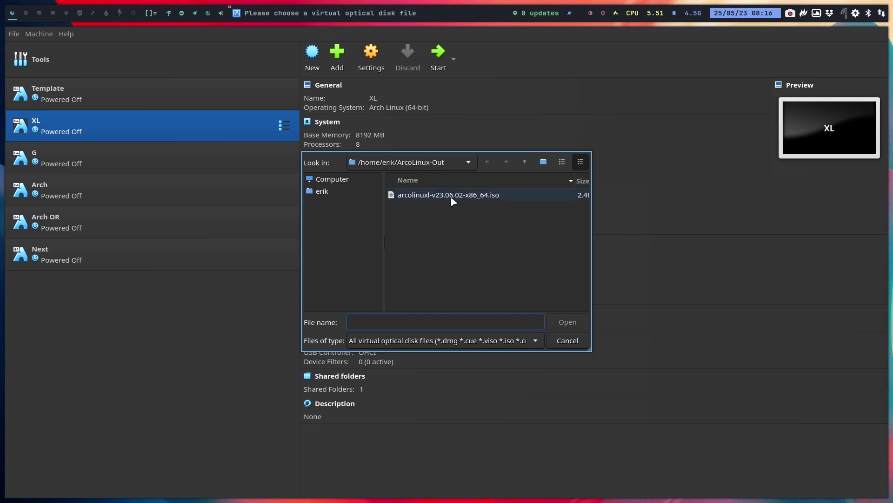
Attach arcolinuxl-v23.06.02-x86_64.iso to the XL machine's optical drive
{"action": "left_click", "coordinate": [455, 201]}
{"action": "left_click", "coordinate": [569, 323]}
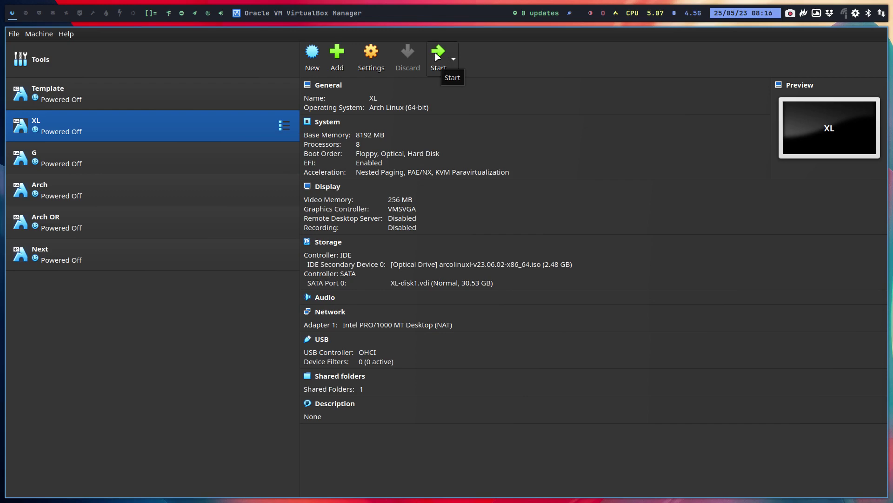
Start the XL machine and boot the UEFI VBOX CD-ROM from the firmware's Boot Manager
{"action": "left_click", "coordinate": [438, 54]}
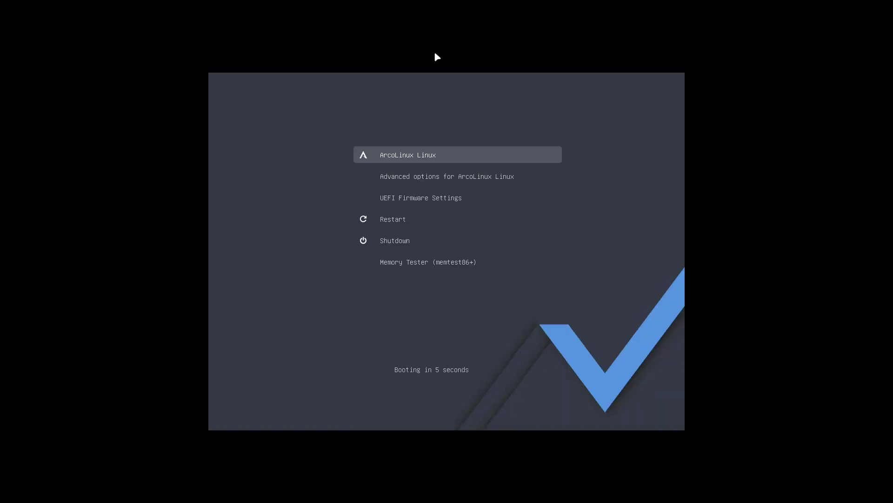
{"action": "key", "text": "Down"}
{"action": "key", "text": "Down"}
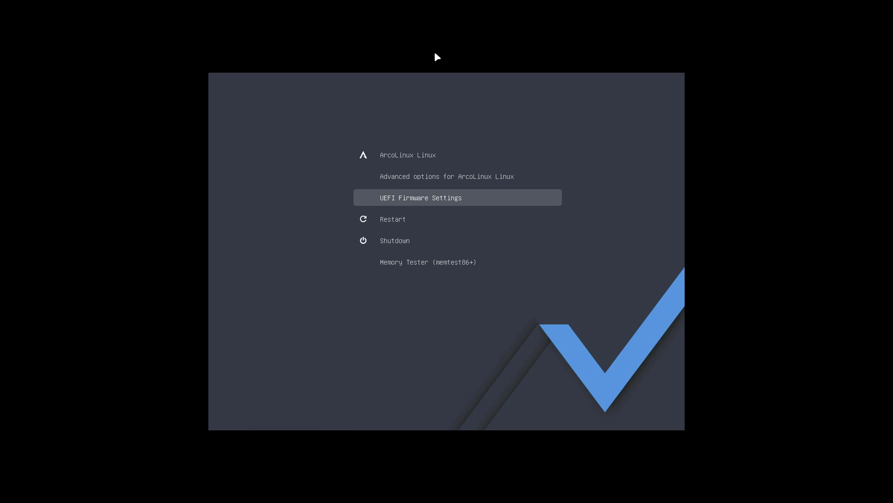
{"action": "key", "text": "Return"}
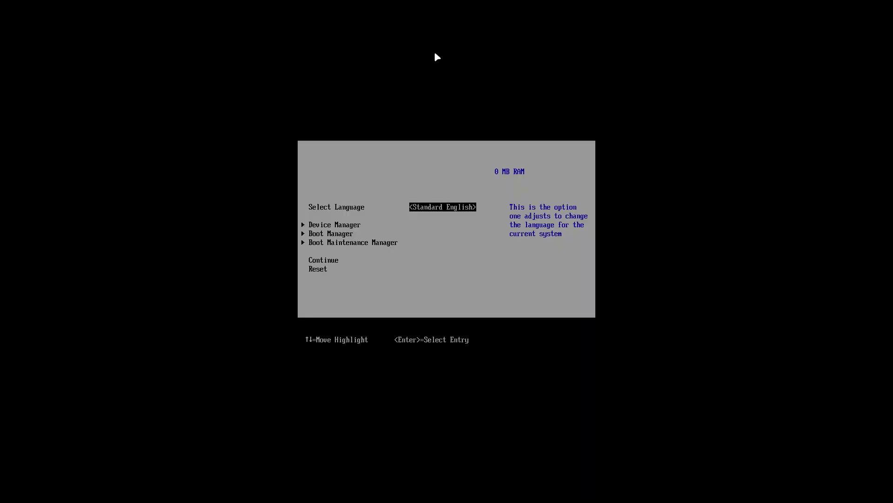
{"action": "key", "text": "Down"}
{"action": "key", "text": "Return"}
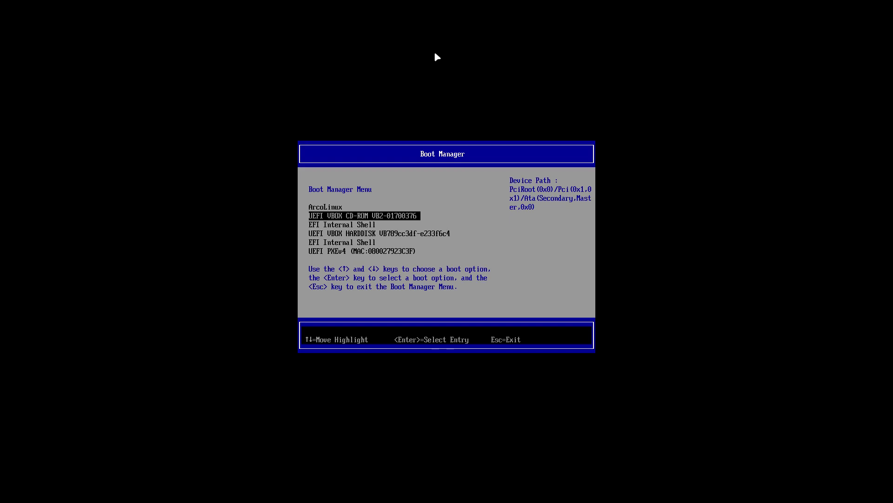
{"action": "key", "text": "Return"}
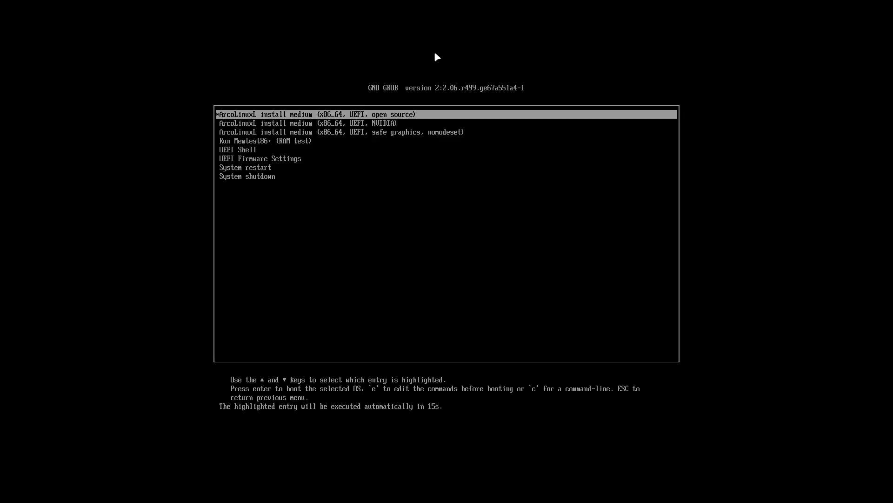
Review the GRUB entries, then boot the open source (x86_64, UEFI) entry
{"action": "key", "text": "Down"}
{"action": "key", "text": "Down"}
{"action": "key", "text": "Up"}
{"action": "key", "text": "Up"}
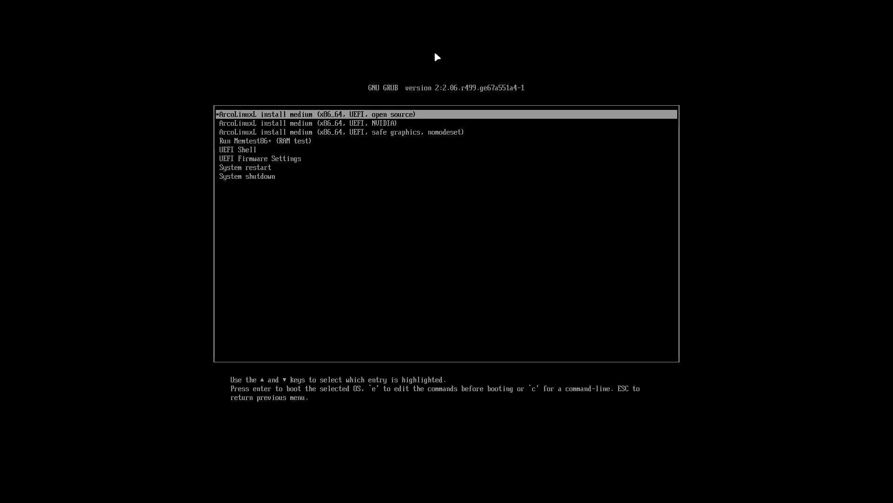
{"action": "key", "text": "Down"}
{"action": "key", "text": "Down"}
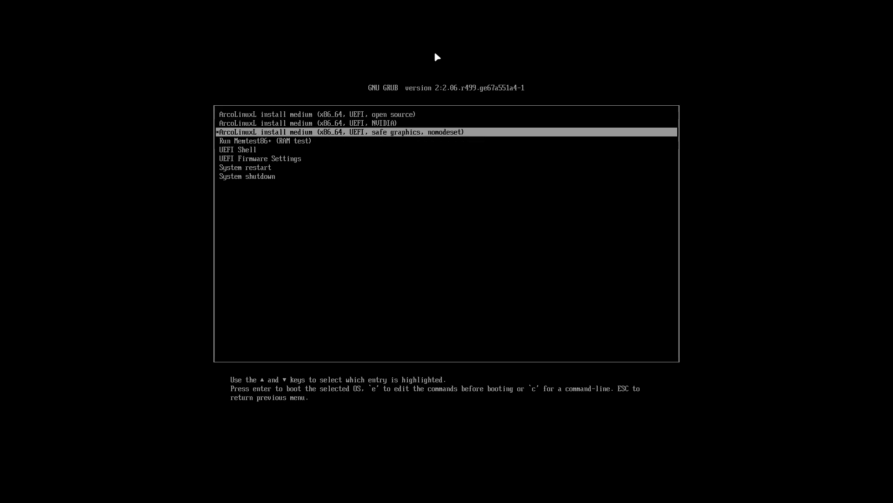
{"action": "key", "text": "Down"}
{"action": "key", "text": "Down"}
{"action": "key", "text": "Down"}
{"action": "key", "text": "Up"}
{"action": "key", "text": "Up"}
{"action": "key", "text": "Up"}
{"action": "key", "text": "Up"}
{"action": "key", "text": "Up"}
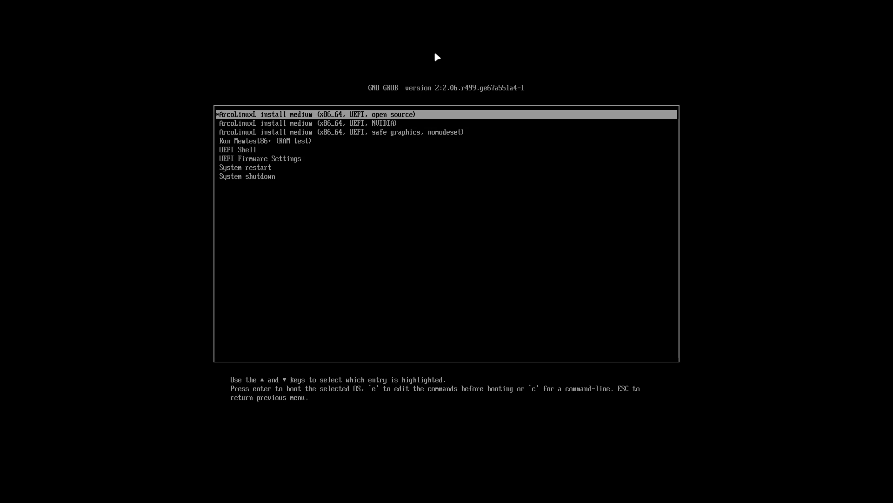
{"action": "key", "text": "Down"}
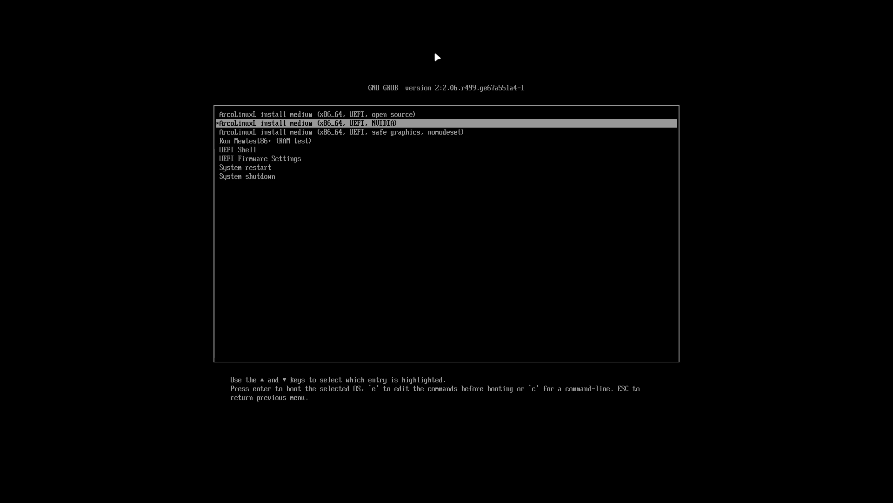
{"action": "key", "text": "Down"}
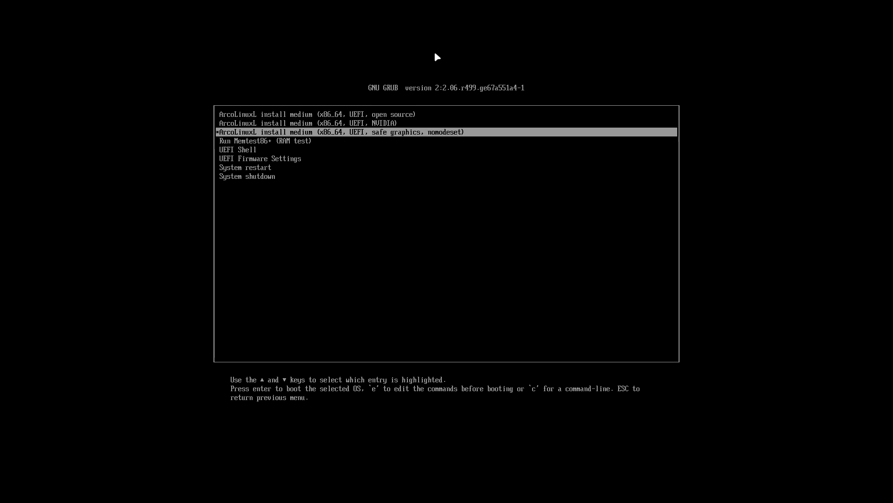
{"action": "key", "text": "Up"}
{"action": "key", "text": "Up"}
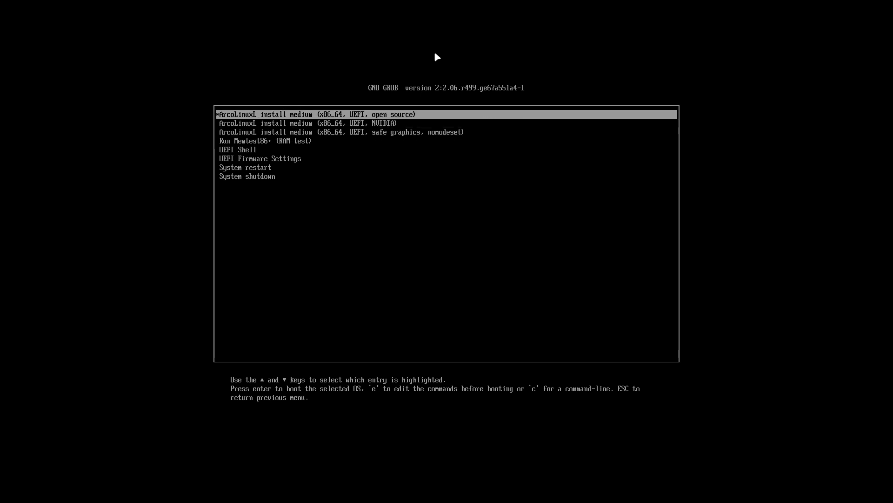
{"action": "key", "text": "Down"}
{"action": "key", "text": "Down"}
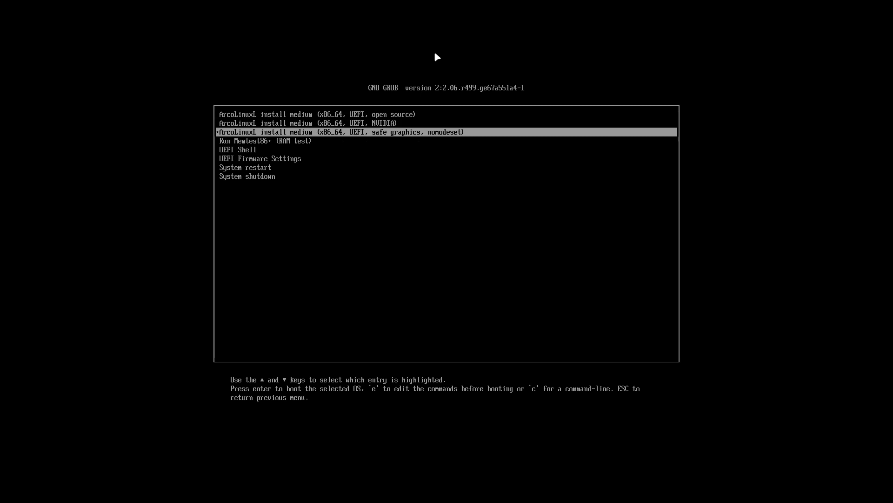
{"action": "key", "text": "Up"}
{"action": "key", "text": "Up"}
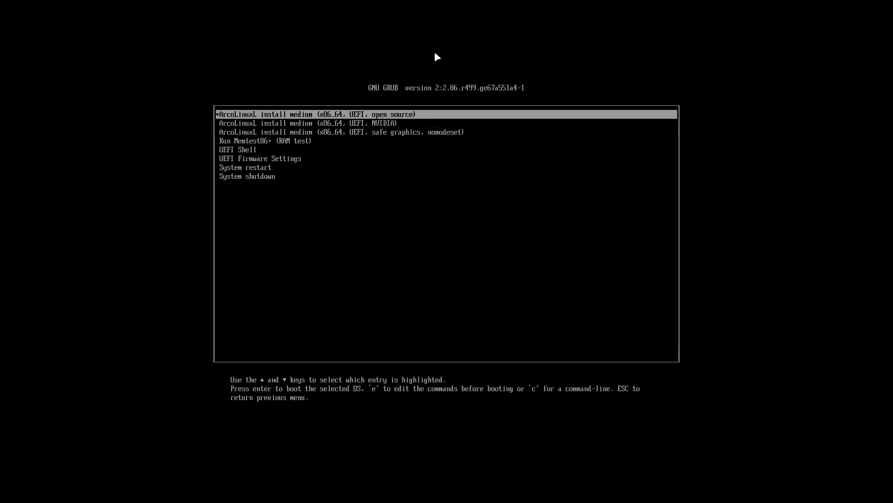
{"action": "key", "text": "Return"}
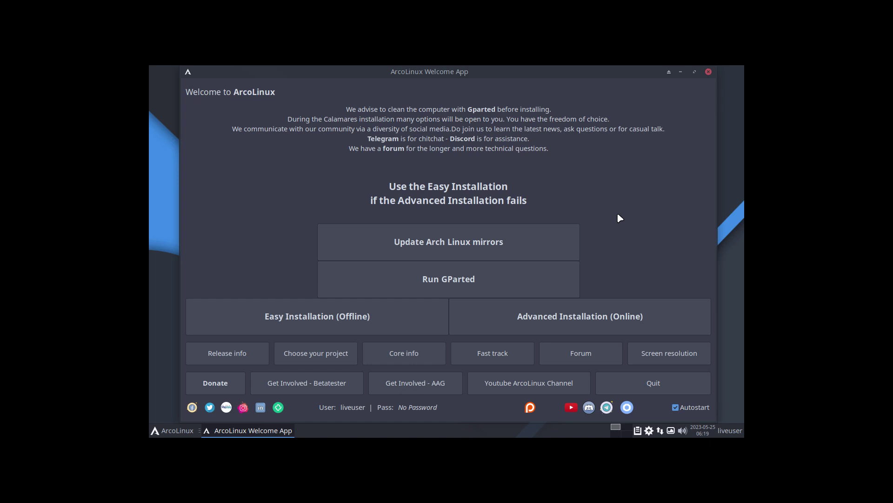
Toggle VirtualBox full-screen off and on so the desktop fills the screen, then centre the Welcome App
{"action": "key", "text": "Control_R+f"}
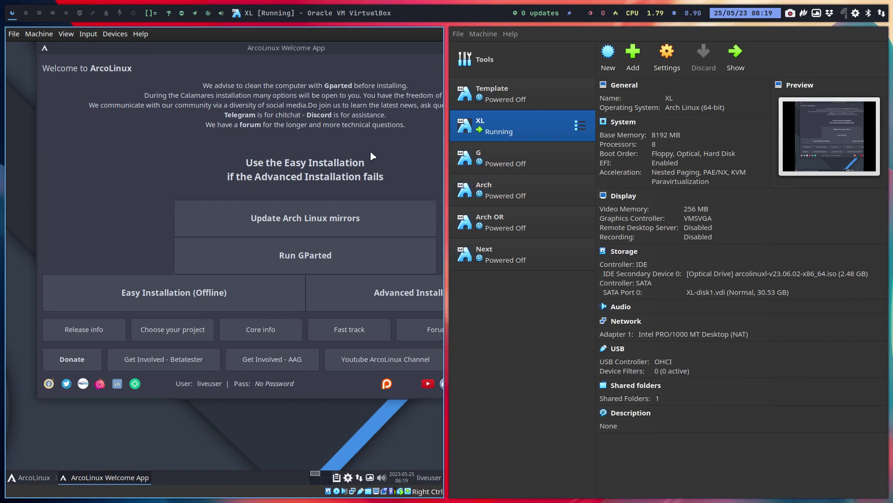
{"action": "key", "text": "Control_R+f"}
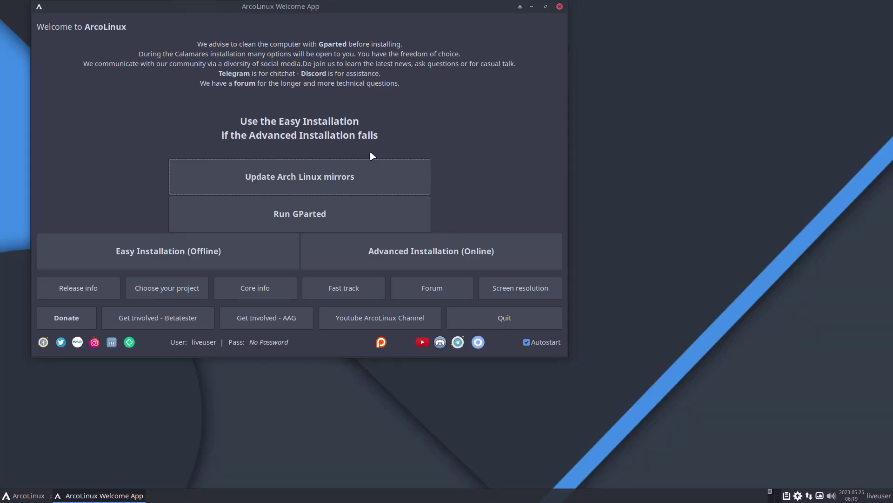
{"action": "left_click_drag", "start_coordinate": [324, 12], "coordinate": [454, 59]}
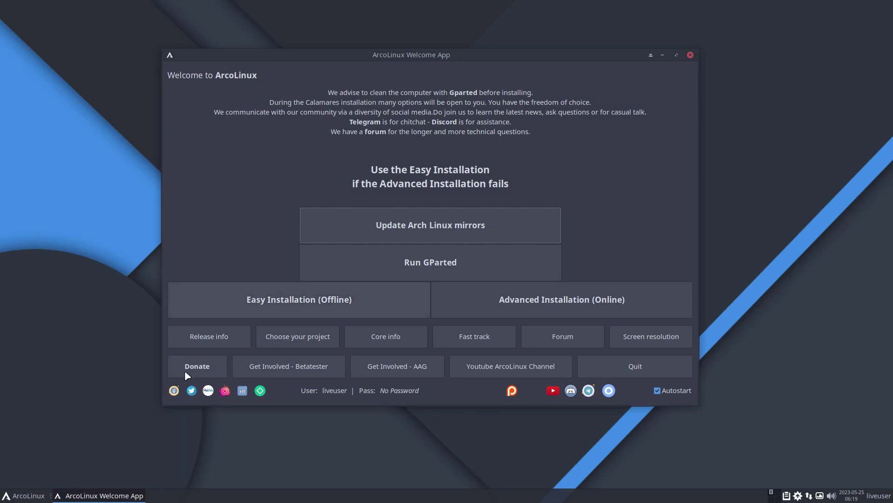
{"action": "left_click", "coordinate": [19, 496]}
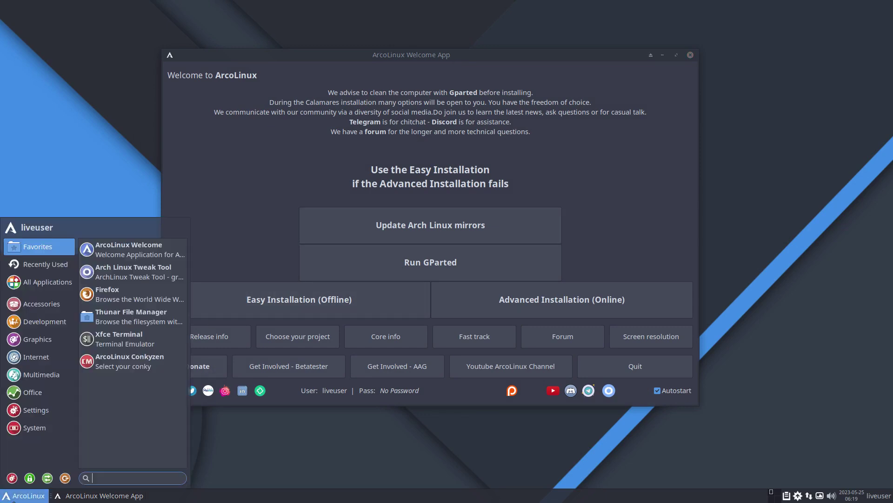
{"action": "left_click", "coordinate": [12, 478]}
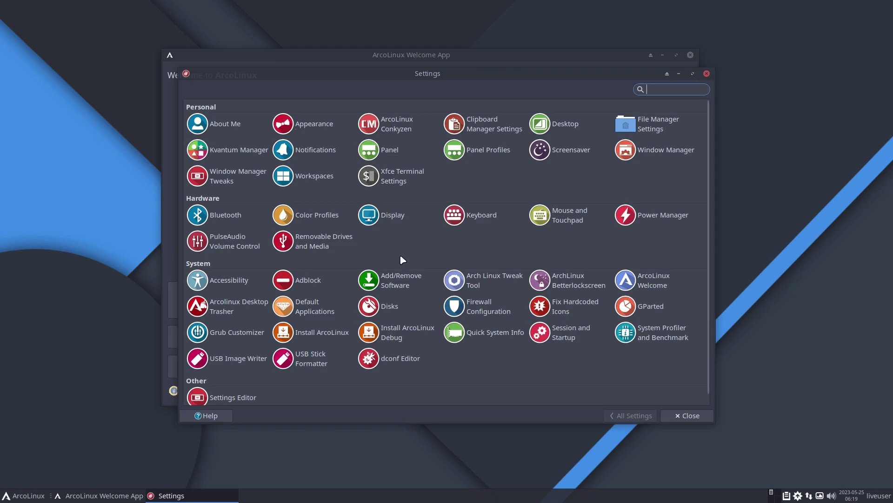
{"action": "left_click", "coordinate": [395, 218]}
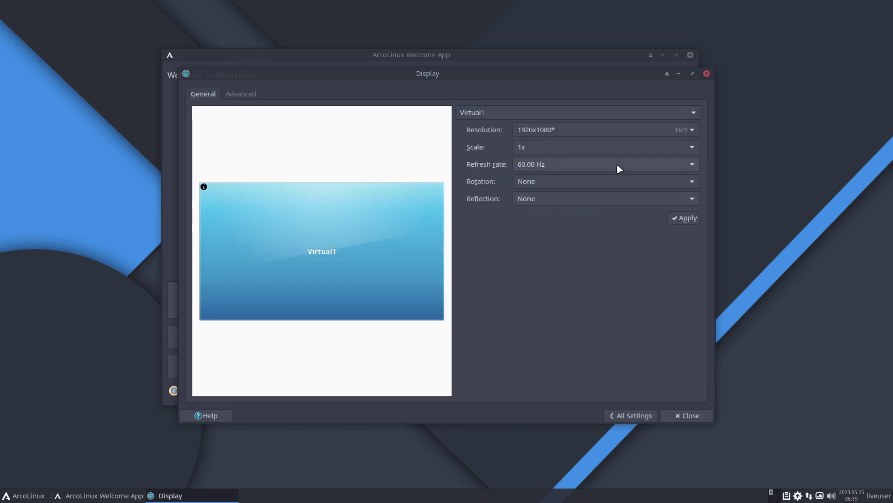
{"action": "left_click", "coordinate": [614, 134]}
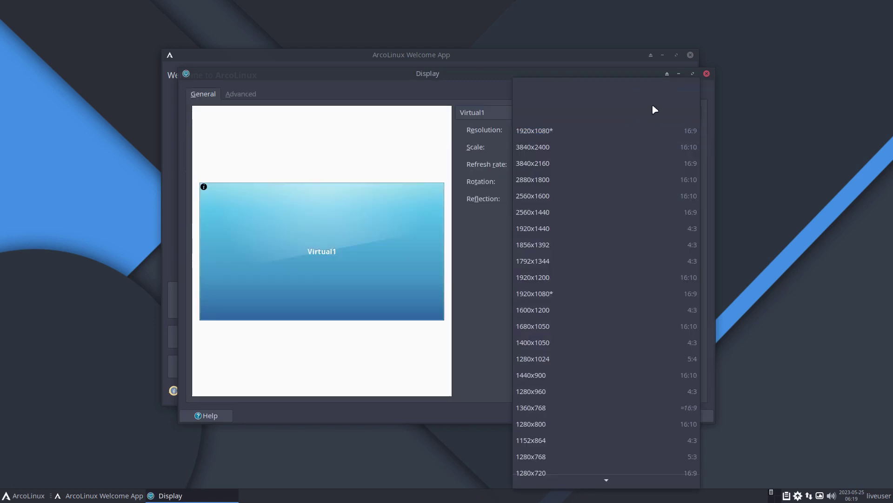
{"action": "left_click", "coordinate": [712, 74]}
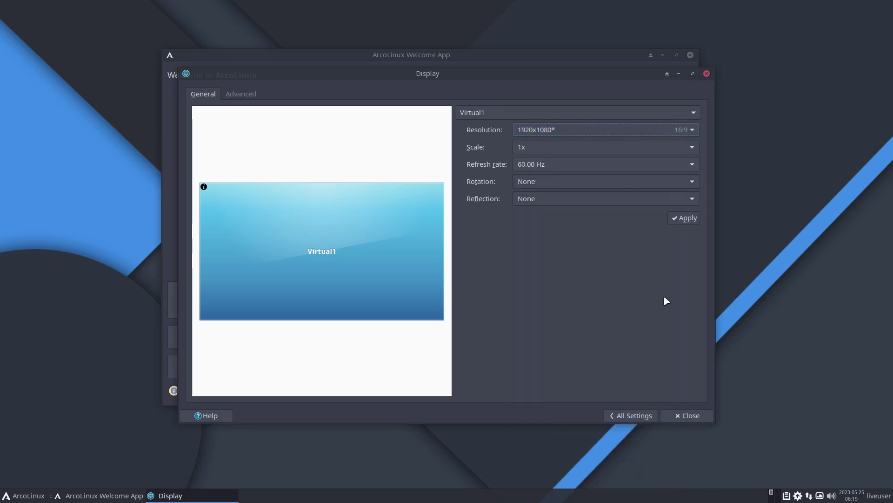
{"action": "left_click", "coordinate": [690, 415]}
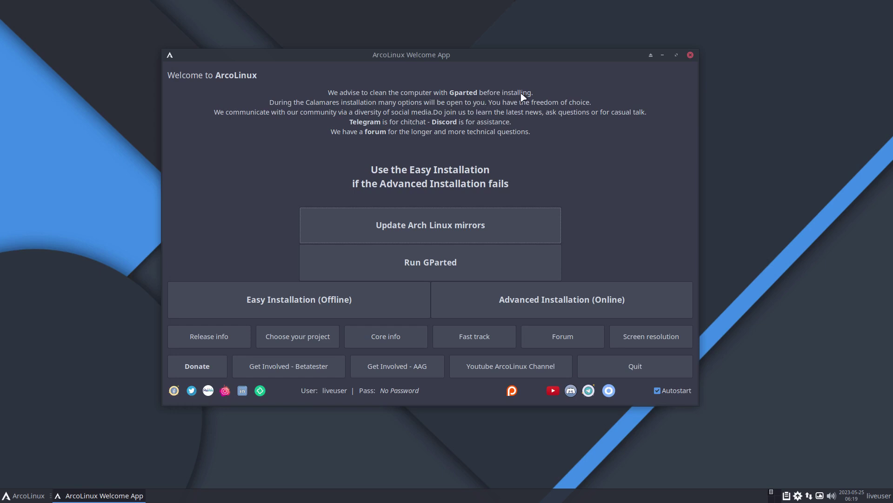
Launch GParted and inspect the /dev/sda1 and /dev/sda2 partitions
{"action": "left_click", "coordinate": [437, 268]}
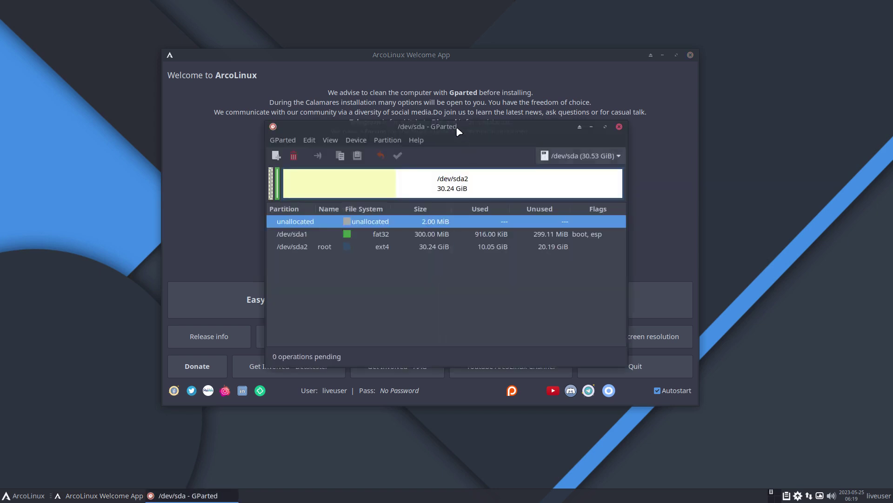
{"action": "left_click_drag", "start_coordinate": [457, 132], "coordinate": [443, 67]}
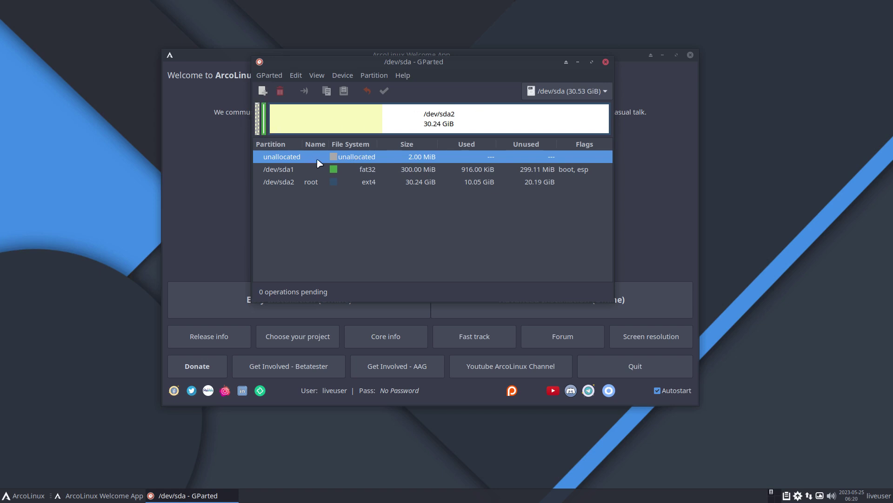
{"action": "left_click", "coordinate": [335, 170]}
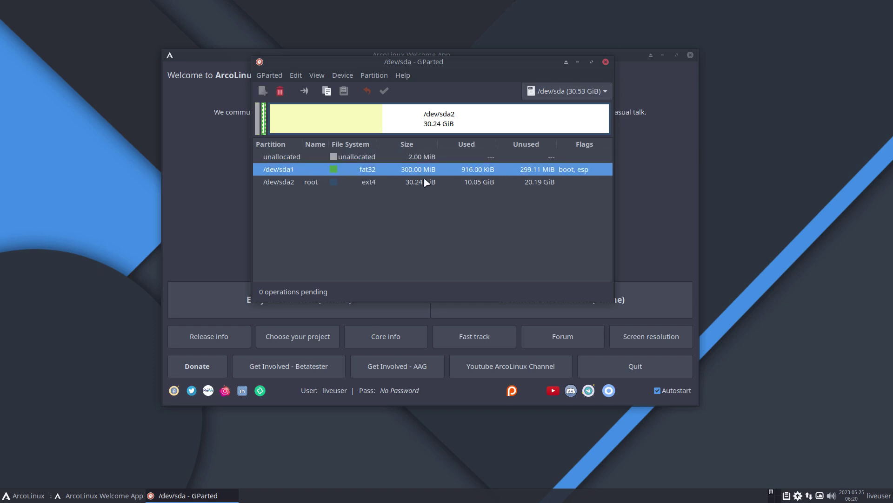
{"action": "left_click", "coordinate": [387, 183]}
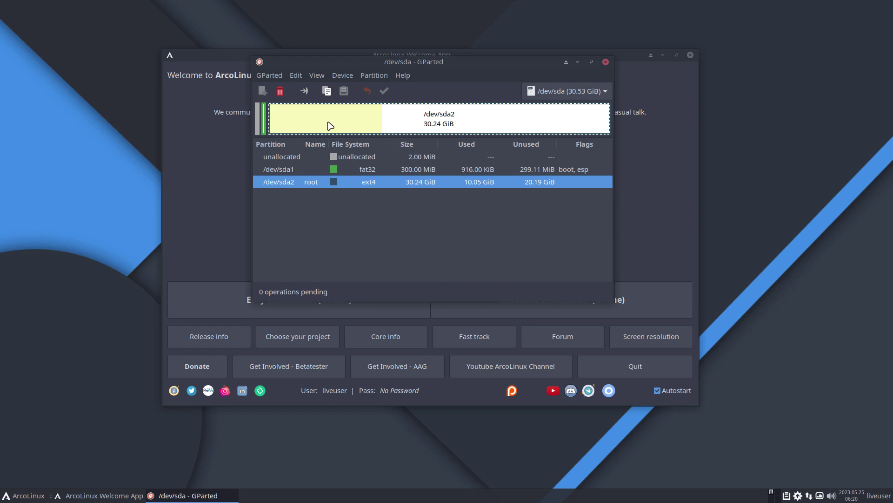
Delete /dev/sda2 and /dev/sda1 and apply the deletions to the disk
{"action": "left_click", "coordinate": [280, 92]}
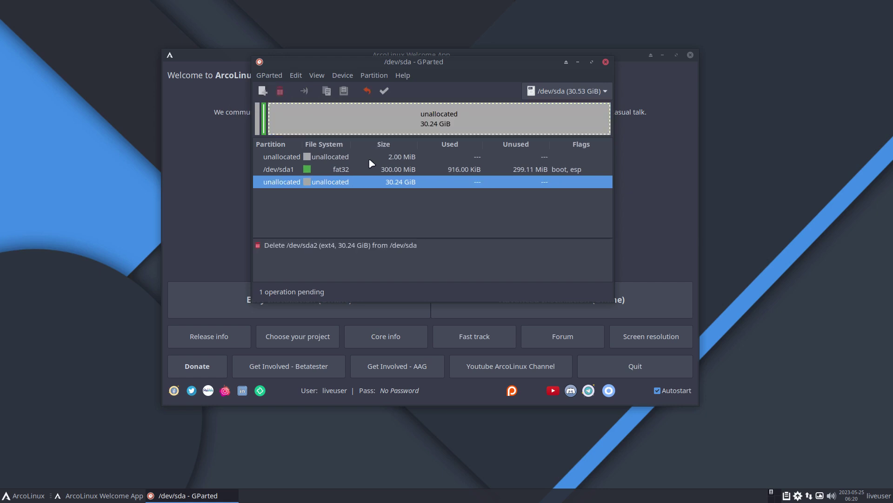
{"action": "left_click", "coordinate": [264, 123]}
{"action": "left_click", "coordinate": [280, 91]}
{"action": "left_click", "coordinate": [384, 90]}
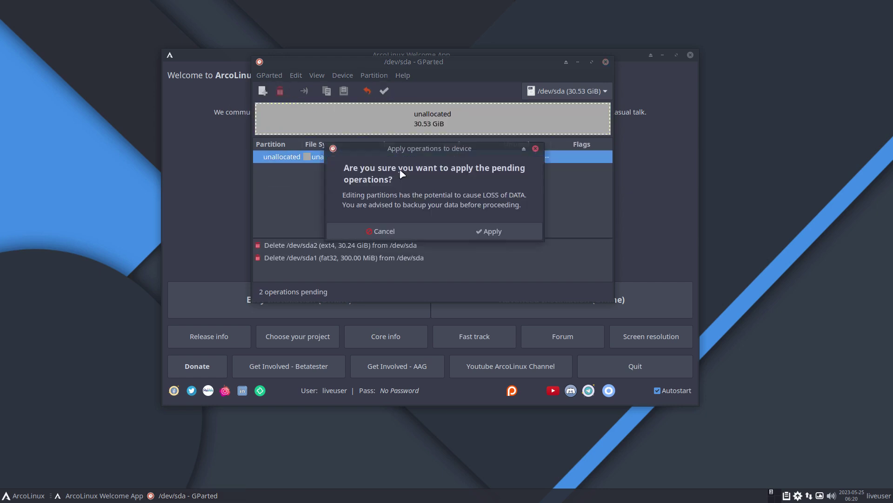
{"action": "left_click", "coordinate": [486, 231]}
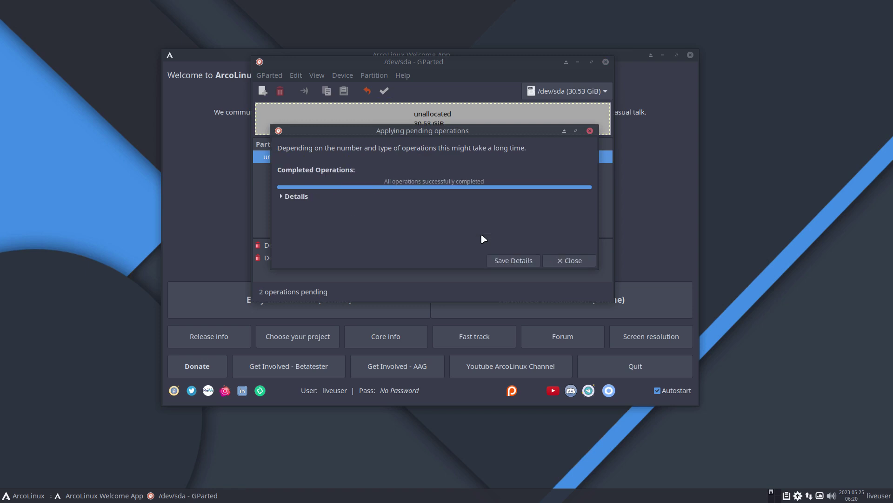
{"action": "left_click", "coordinate": [559, 259]}
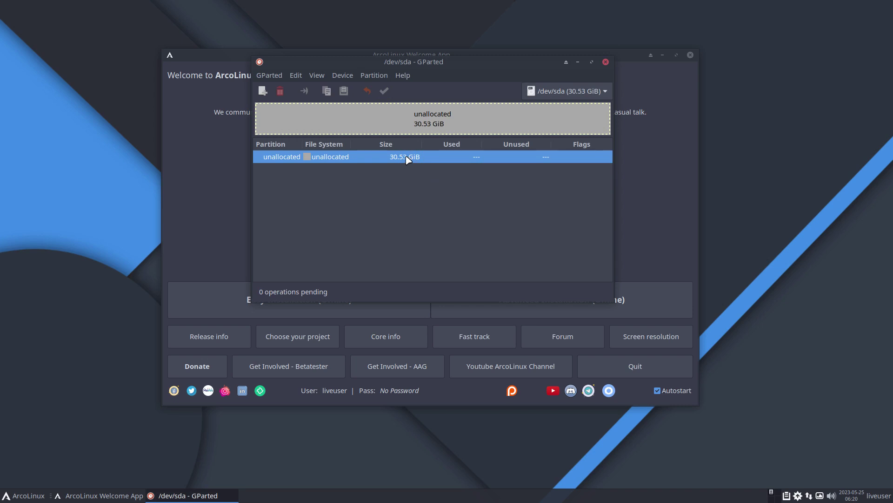
Write a new gpt partition table to /dev/sda via Device > Create Partition Table
{"action": "left_click", "coordinate": [348, 78]}
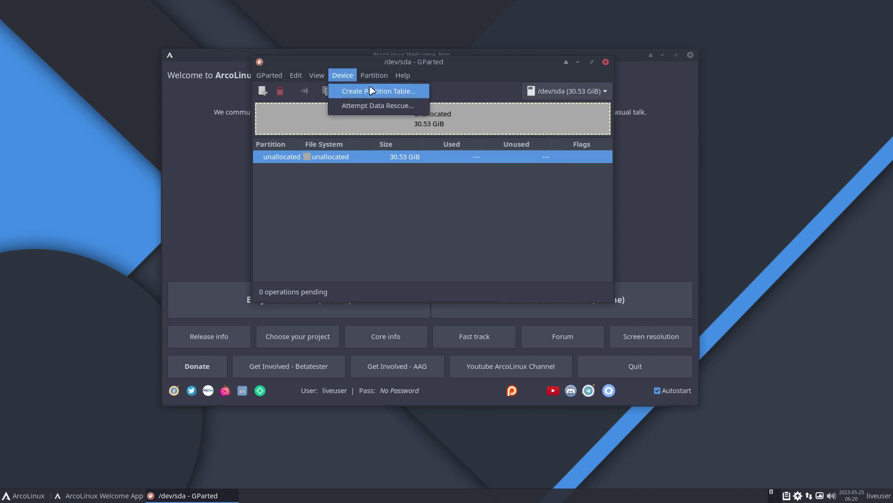
{"action": "left_click", "coordinate": [385, 92]}
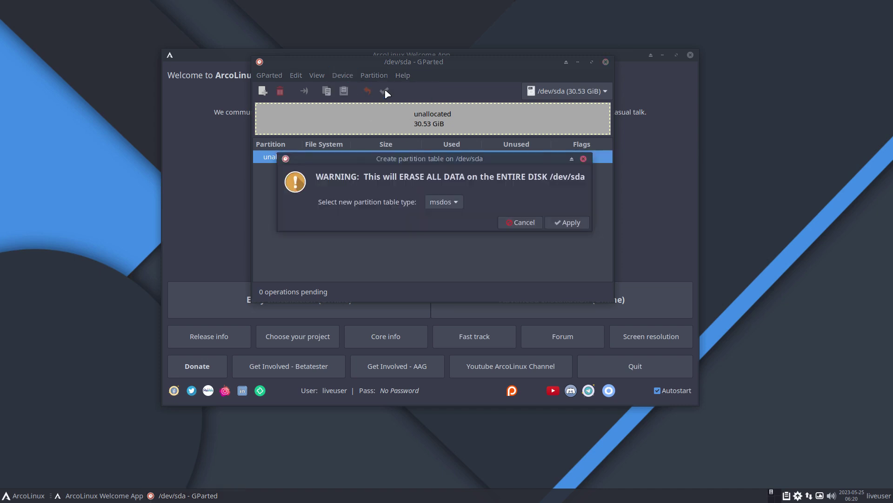
{"action": "left_click", "coordinate": [450, 202]}
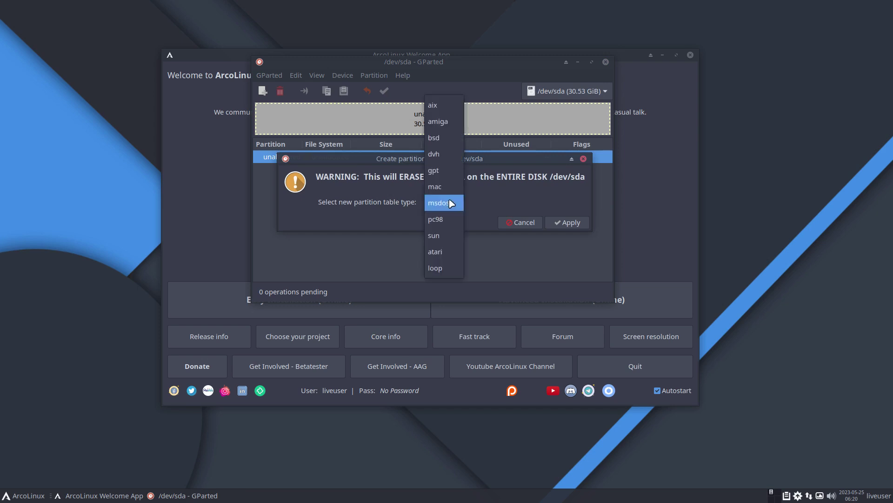
{"action": "left_click", "coordinate": [455, 171]}
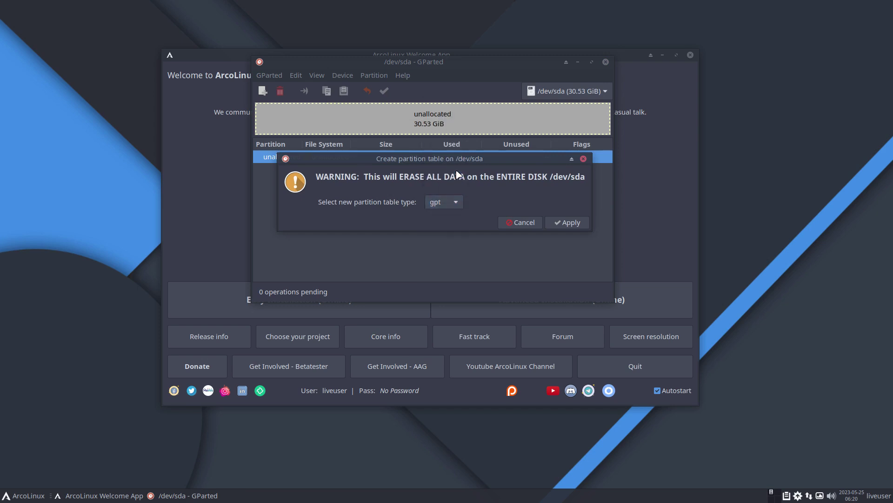
{"action": "left_click", "coordinate": [570, 223]}
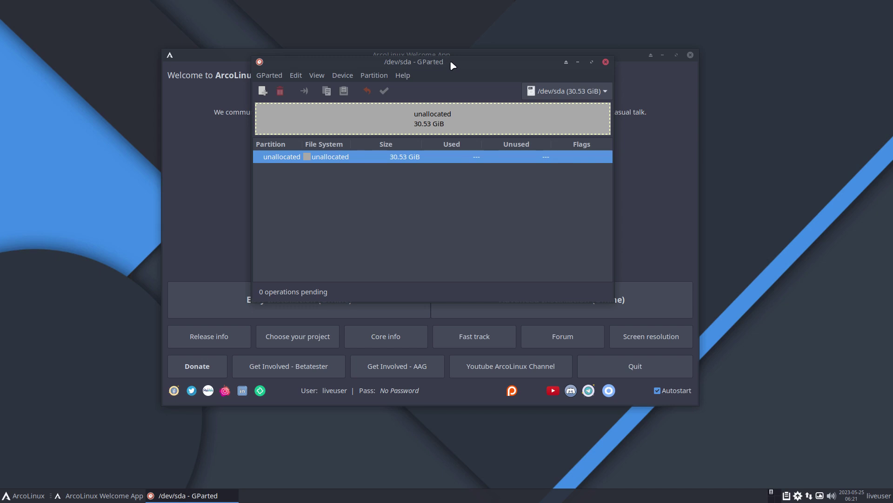
Move the GParted window aside and close it
{"action": "left_click_drag", "start_coordinate": [446, 60], "coordinate": [485, 86]}
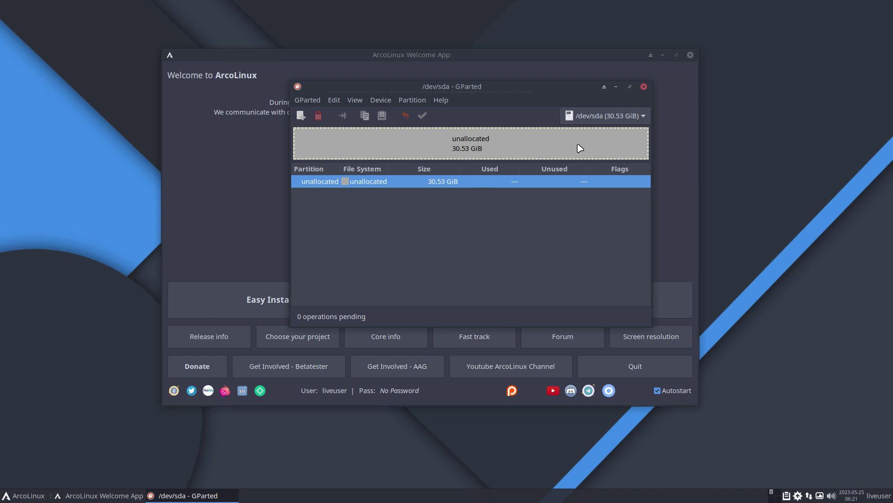
{"action": "left_click", "coordinate": [644, 87]}
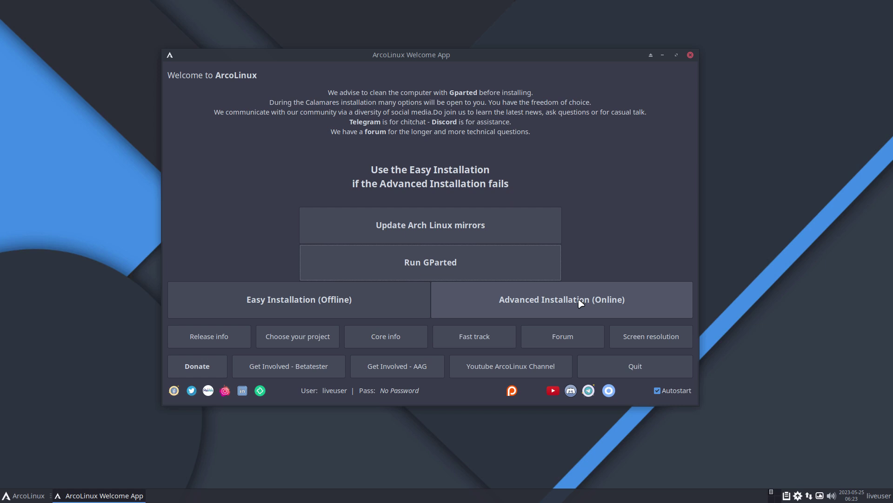
Launch Easy Installation (Offline), reposition the installer window, and advance past its Welcome page
{"action": "left_click", "coordinate": [340, 309]}
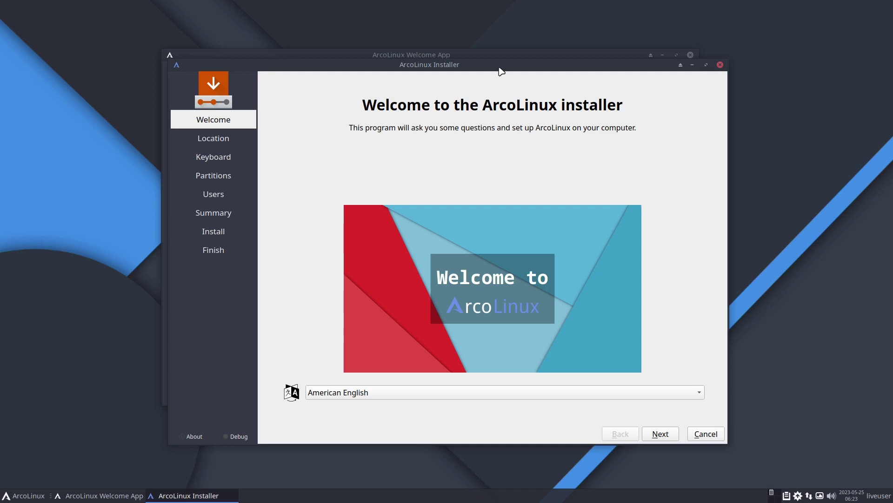
{"action": "left_click_drag", "start_coordinate": [498, 65], "coordinate": [501, 44]}
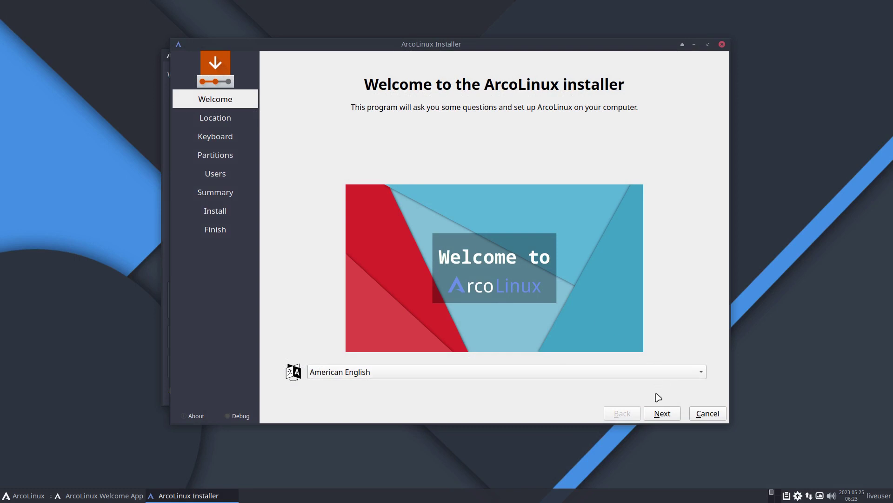
{"action": "left_click", "coordinate": [663, 413]}
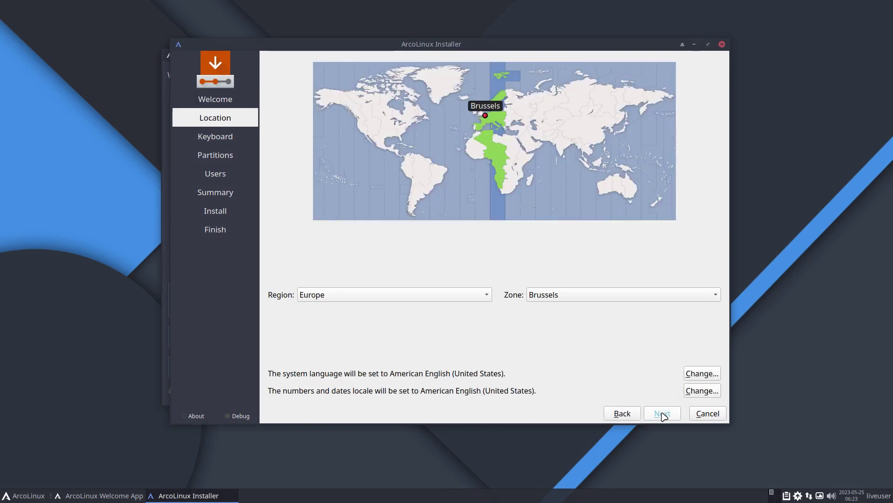
Accept Europe/Brussels as the location and choose the Belgian keyboard layout
{"action": "left_click", "coordinate": [663, 413]}
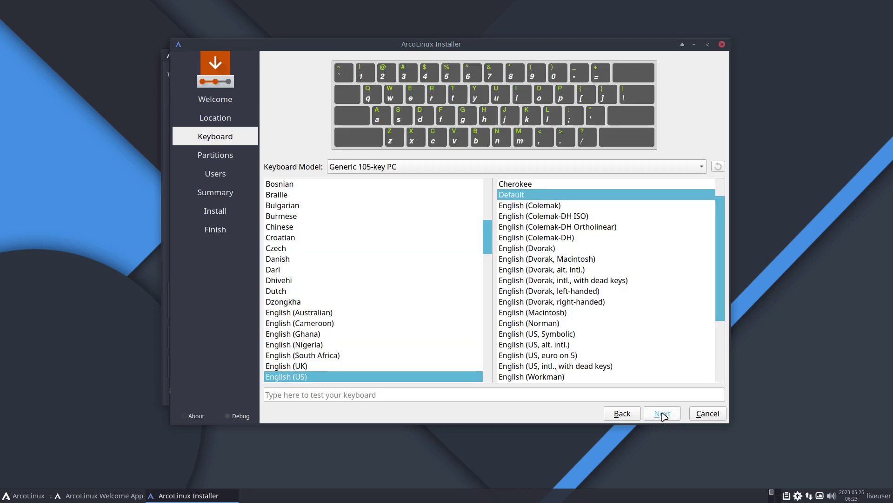
{"action": "scroll", "coordinate": [399, 284], "scroll_direction": "up", "scroll_amount": 4}
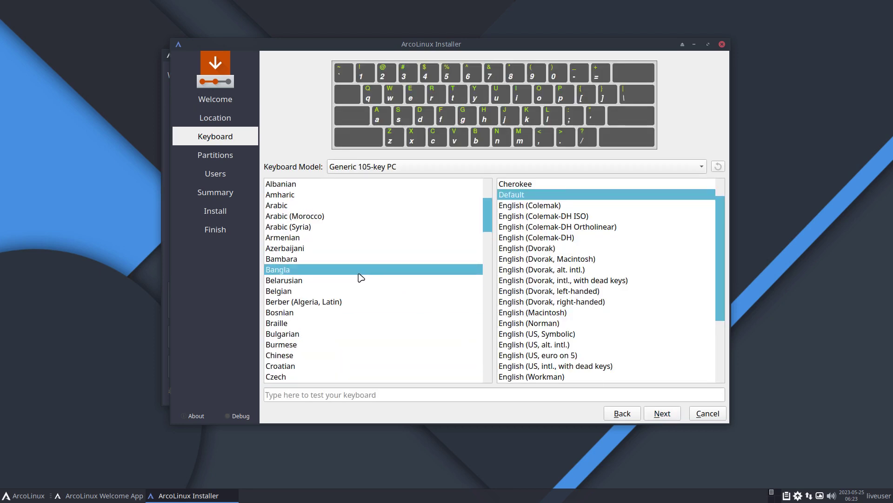
{"action": "left_click", "coordinate": [355, 291]}
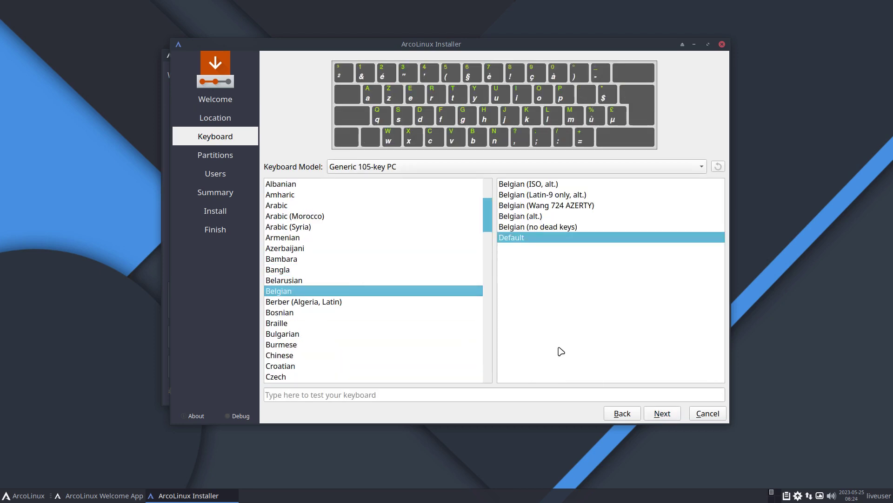
{"action": "left_click", "coordinate": [670, 413]}
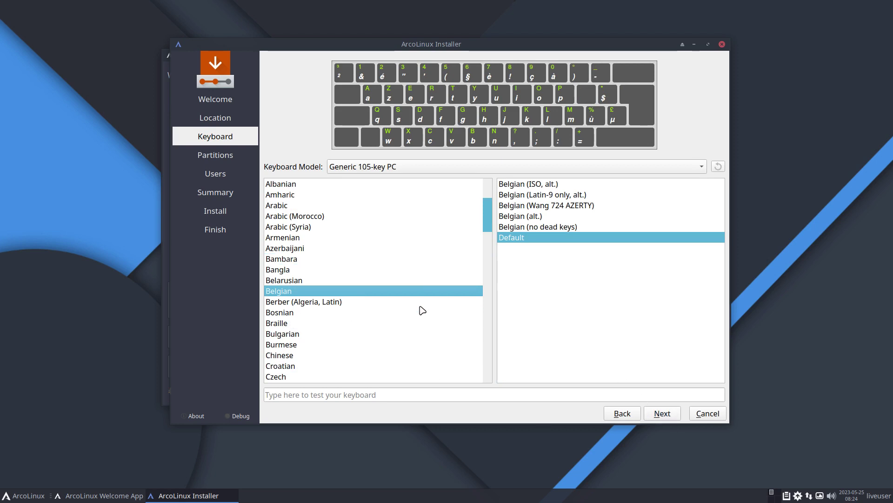
Step back to the Welcome page, then advance through Location and Keyboard to Partitions
{"action": "left_click", "coordinate": [610, 414]}
{"action": "left_click", "coordinate": [610, 414]}
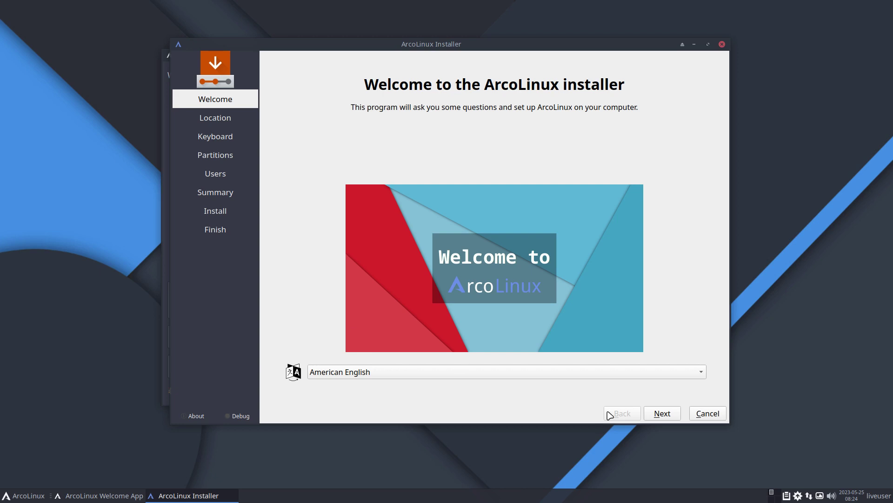
{"action": "left_click", "coordinate": [662, 413]}
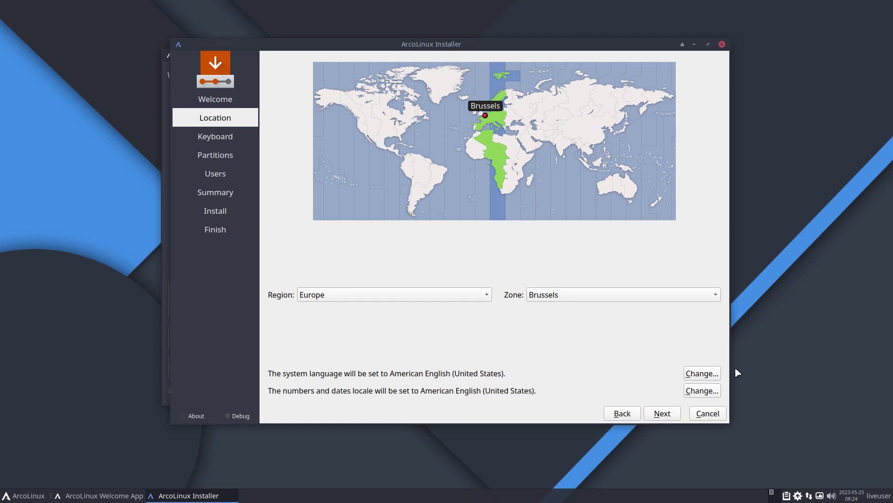
{"action": "left_click", "coordinate": [660, 413]}
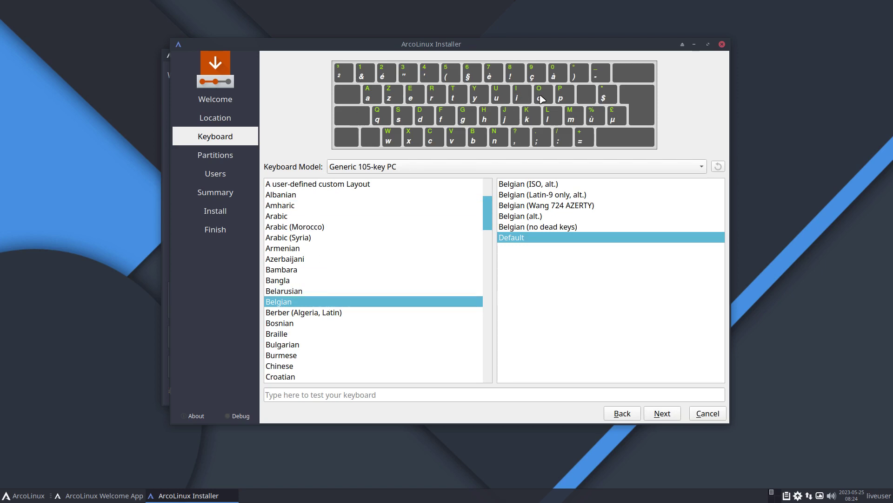
{"action": "left_click", "coordinate": [663, 418]}
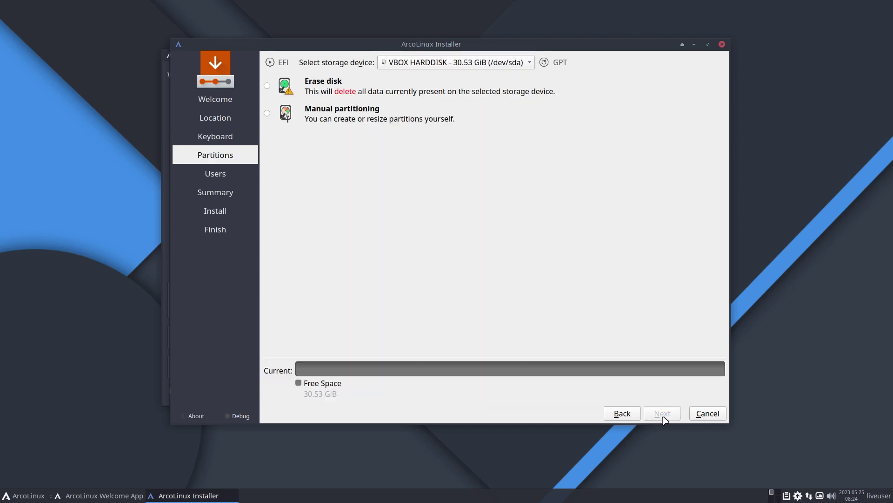
Choose Erase disk with ext4 and Swap (no Hibernate), then continue to the Users page
{"action": "left_click", "coordinate": [339, 89]}
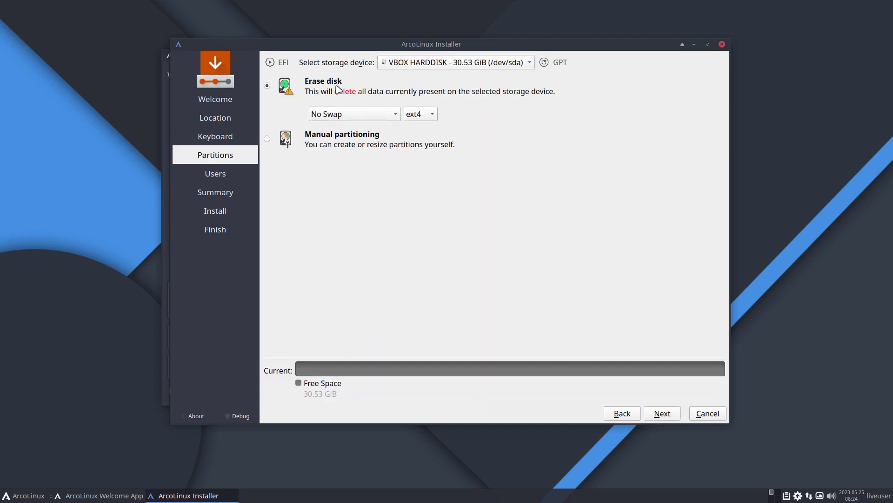
{"action": "left_click", "coordinate": [421, 116]}
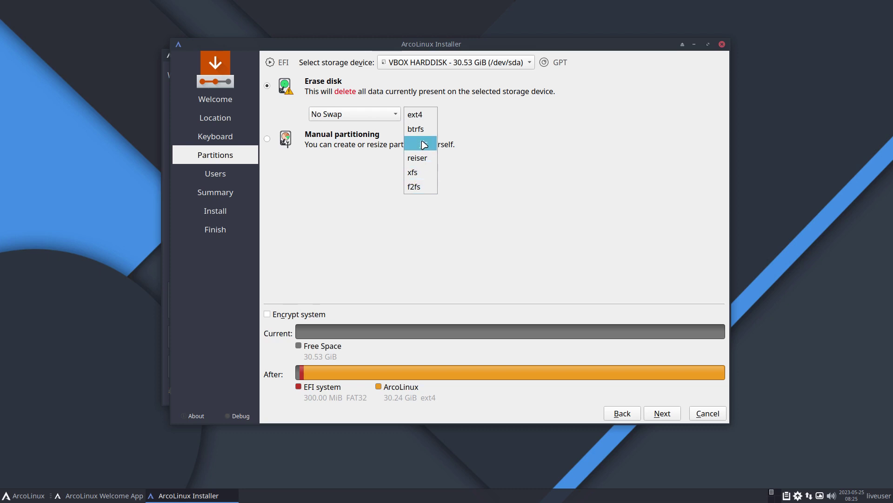
{"action": "left_click", "coordinate": [419, 117]}
{"action": "left_click", "coordinate": [394, 120]}
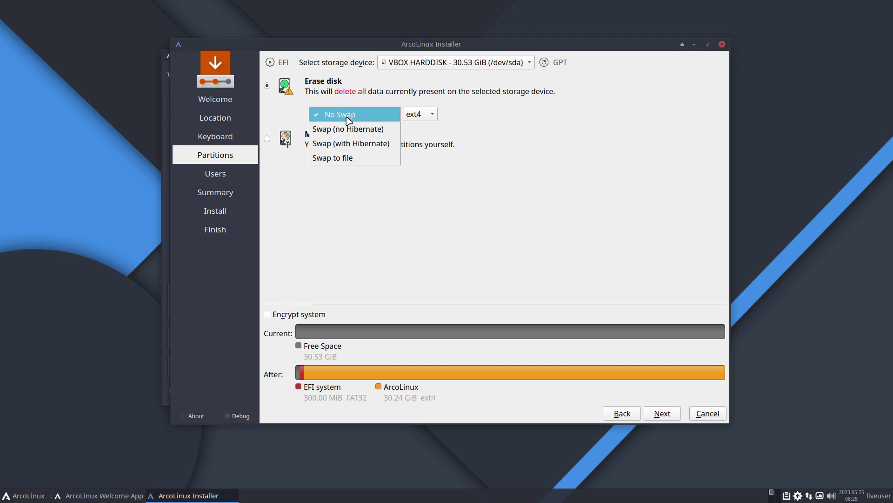
{"action": "left_click", "coordinate": [362, 114]}
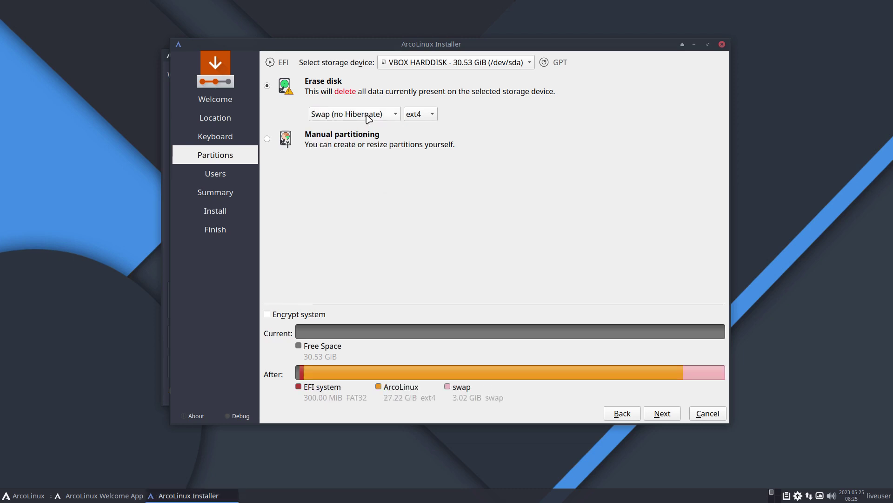
{"action": "left_click", "coordinate": [369, 119]}
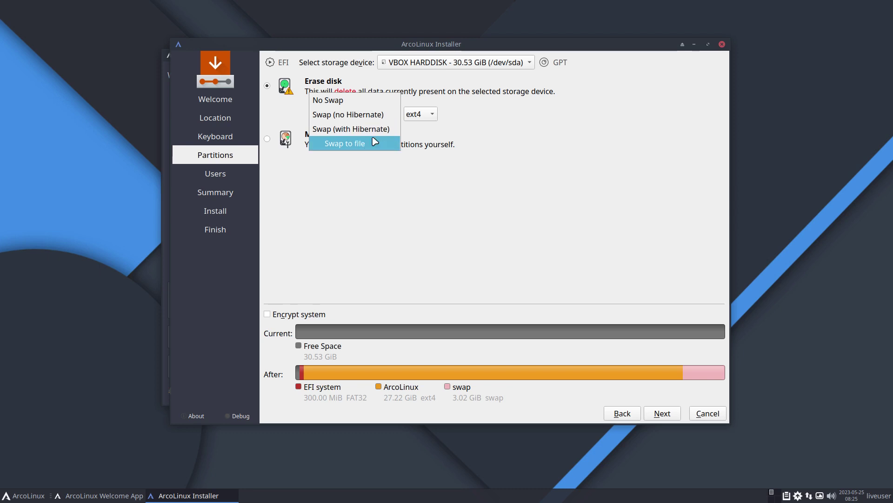
{"action": "left_click", "coordinate": [335, 114]}
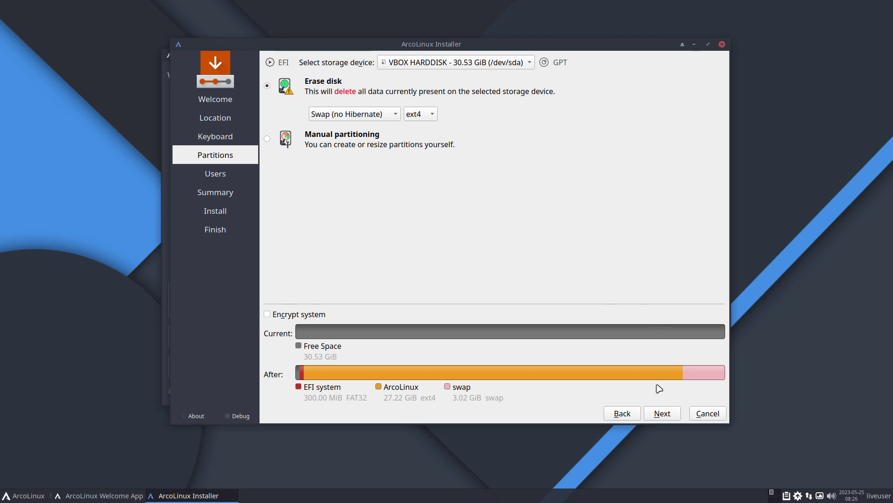
{"action": "left_click", "coordinate": [664, 414]}
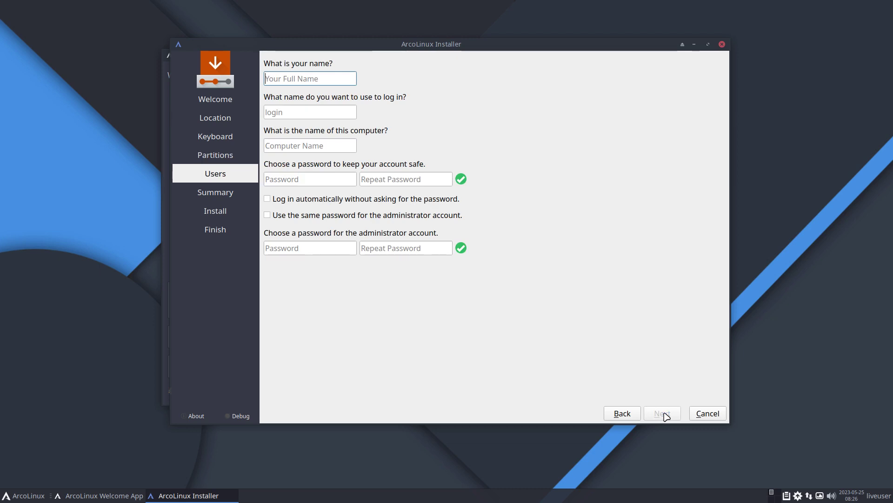
Finish the login name and enter the account password twice
{"action": "type", "text": "er"}
{"action": "key", "text": "Tab"}
{"action": "key", "text": "Tab"}
{"action": "key", "text": "Tab"}
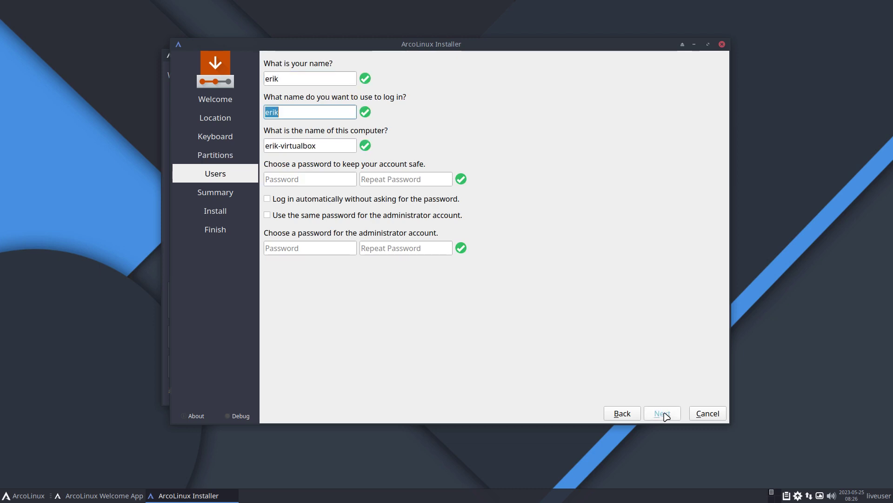
{"action": "key", "text": "Tab"}
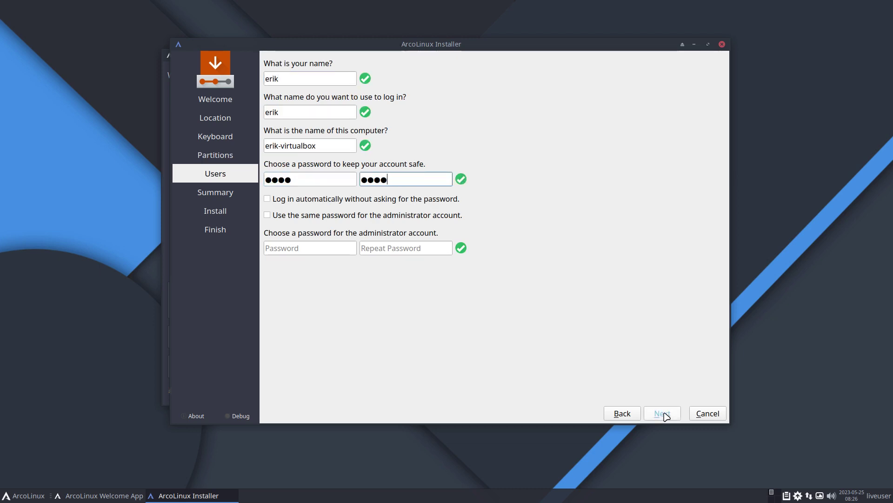
Enable automatic login, reuse the password for the administrator, and continue to the installation summary
{"action": "key", "text": "Tab"}
{"action": "key", "text": "space"}
{"action": "key", "text": "Tab"}
{"action": "key", "text": "space"}
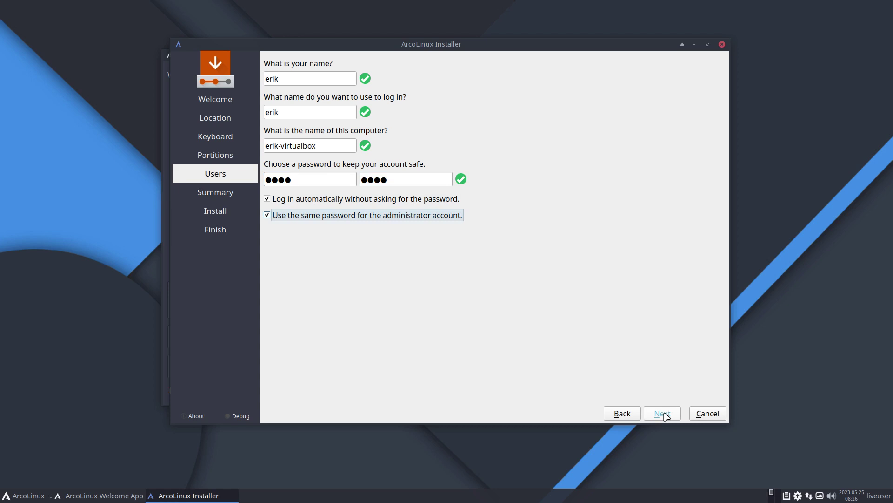
{"action": "left_click", "coordinate": [665, 414]}
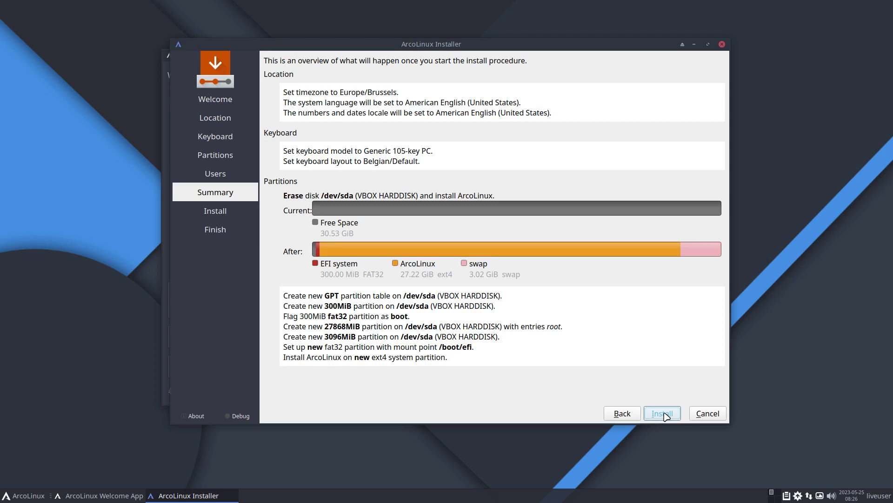
Start the installation with the reviewed settings, then cancel it at 2% and quit the installer
{"action": "left_click", "coordinate": [665, 414]}
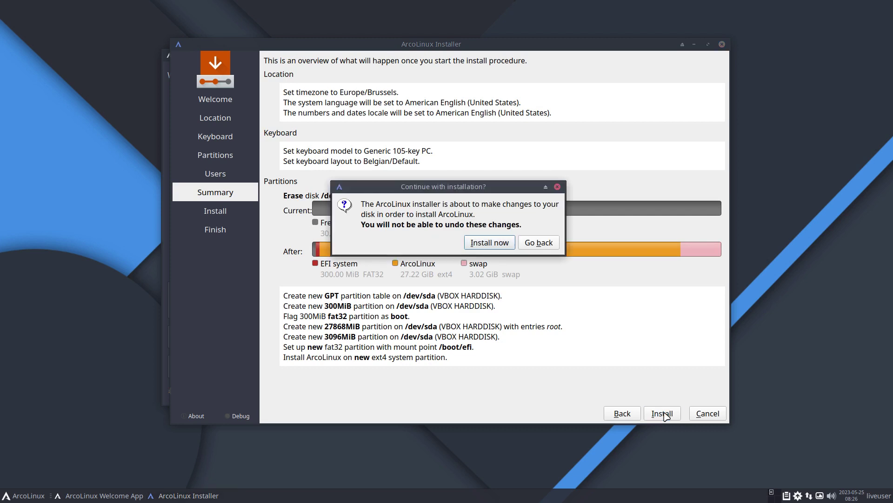
{"action": "left_click", "coordinate": [500, 248]}
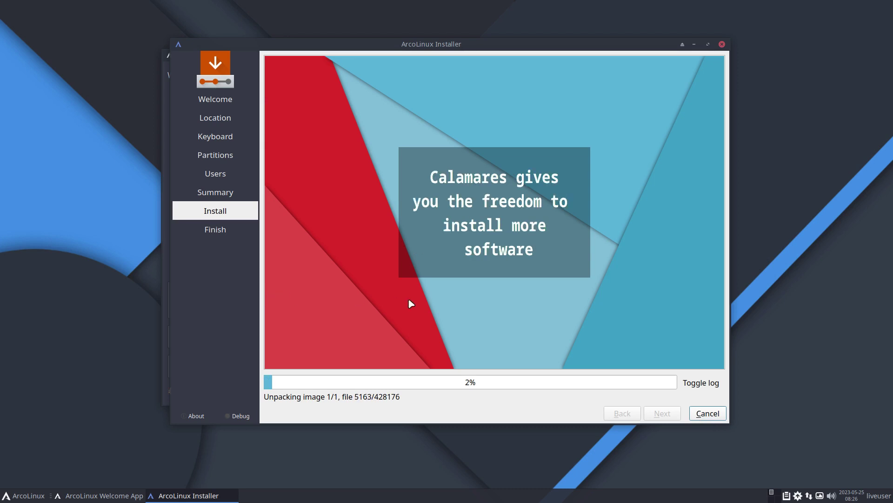
{"action": "left_click", "coordinate": [717, 413]}
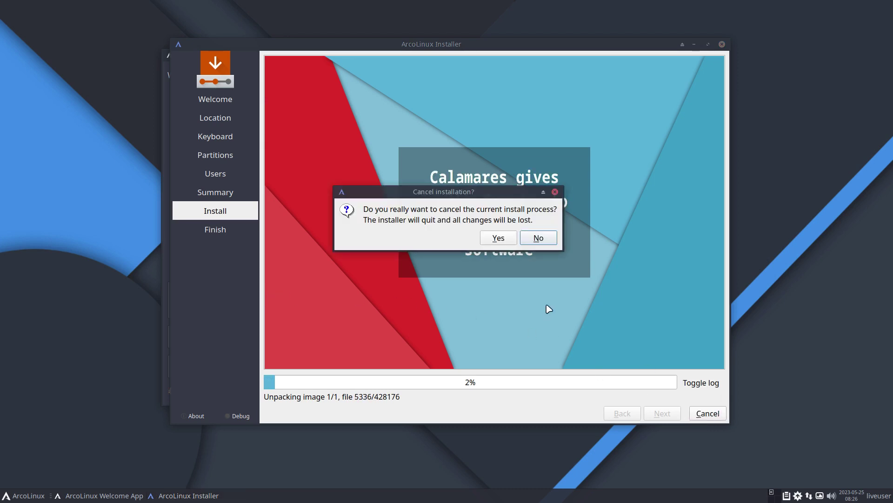
{"action": "left_click", "coordinate": [510, 243]}
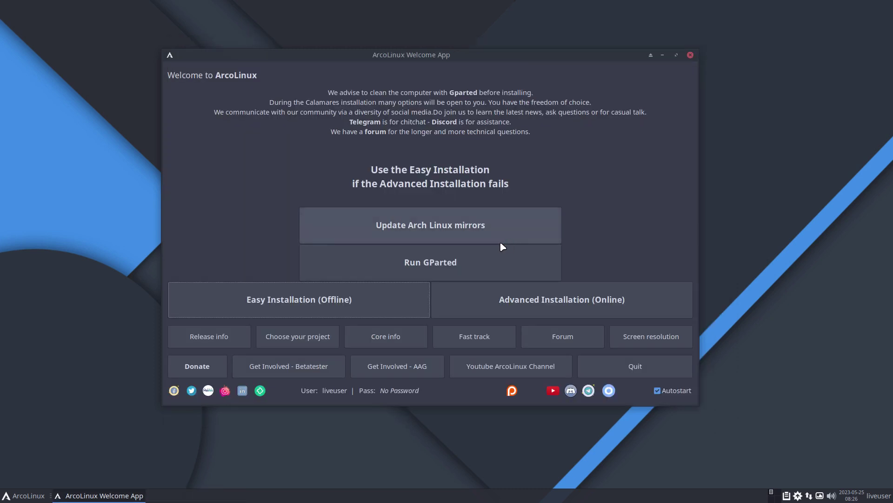
Launch GParted and inspect the leftover sda1 fat32, sda2 ext4 and sda3 swap partitions
{"action": "left_click", "coordinate": [451, 266]}
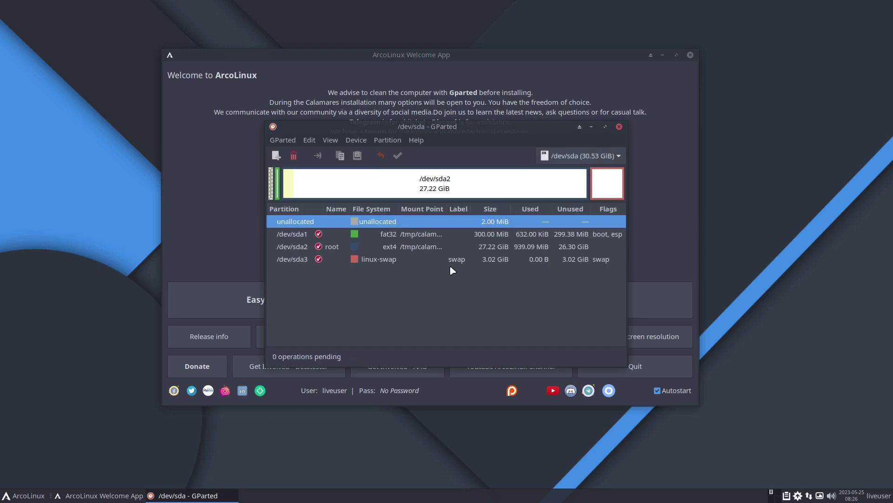
{"action": "left_click", "coordinate": [414, 234]}
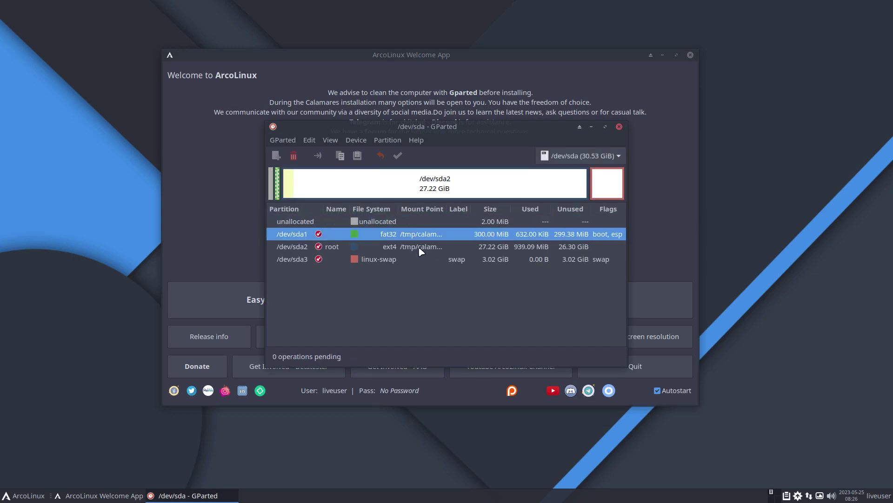
{"action": "left_click", "coordinate": [419, 248]}
{"action": "left_click", "coordinate": [423, 262]}
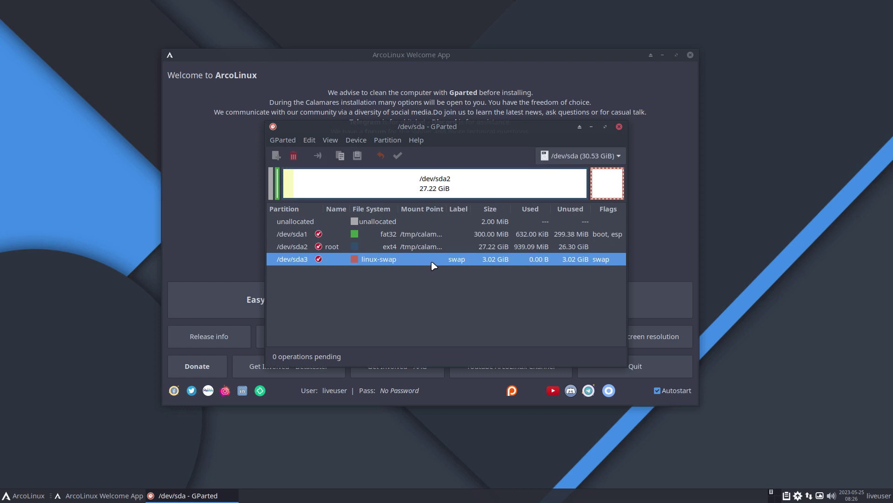
{"action": "left_click", "coordinate": [433, 236]}
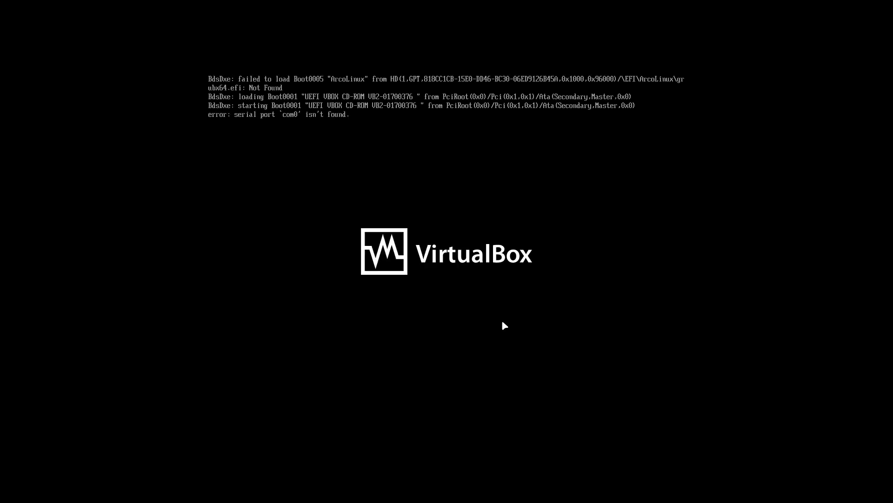
Boot the ArcoLinux live entry from the GRUB menu
{"action": "key", "text": "Return"}
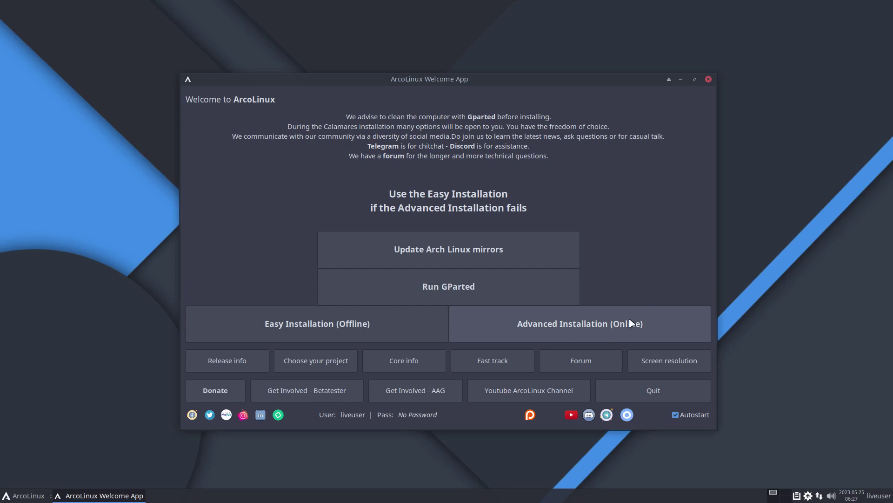
Launch Advanced Installation (Online), reposition the installer window, and continue past the welcome page
{"action": "left_click", "coordinate": [633, 326]}
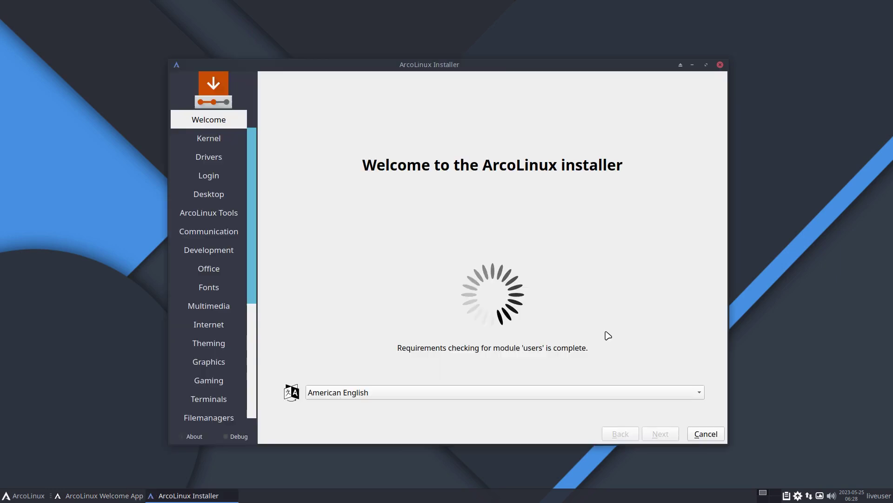
{"action": "mouse_move", "coordinate": [472, 64]}
{"action": "left_mouse_down"}
{"action": "mouse_move", "coordinate": [453, 59]}
{"action": "mouse_move", "coordinate": [472, 66]}
{"action": "left_mouse_up"}
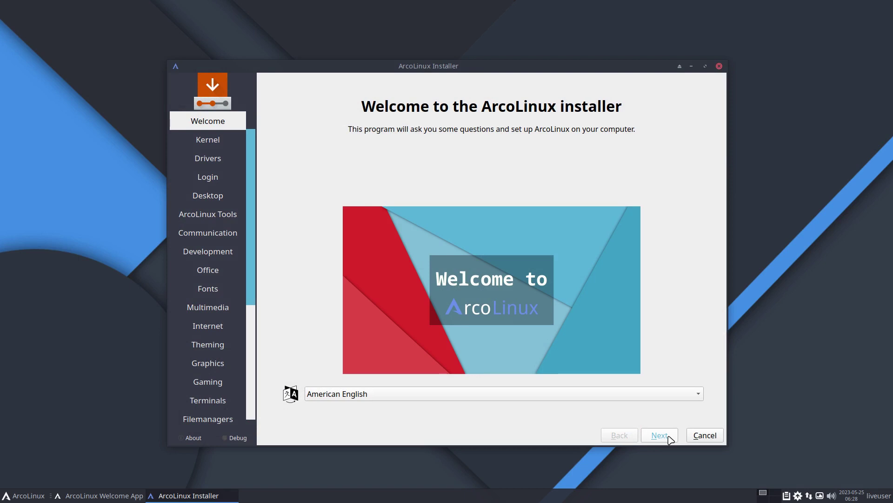
{"action": "left_click", "coordinate": [668, 437]}
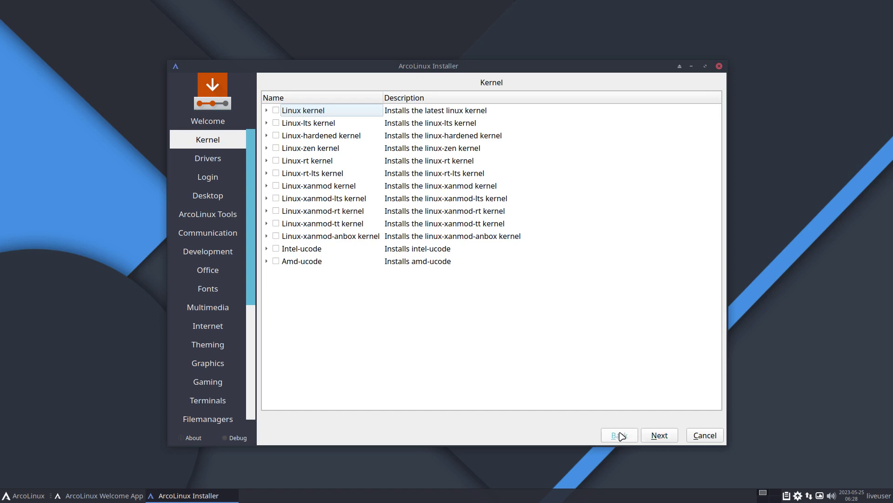
Revisit the Kernel page, then browse the app menu's System, Settings, Office, Multimedia, Internet and Graphics categories
{"action": "left_click", "coordinate": [622, 436]}
{"action": "left_click", "coordinate": [661, 435]}
{"action": "left_click", "coordinate": [16, 497]}
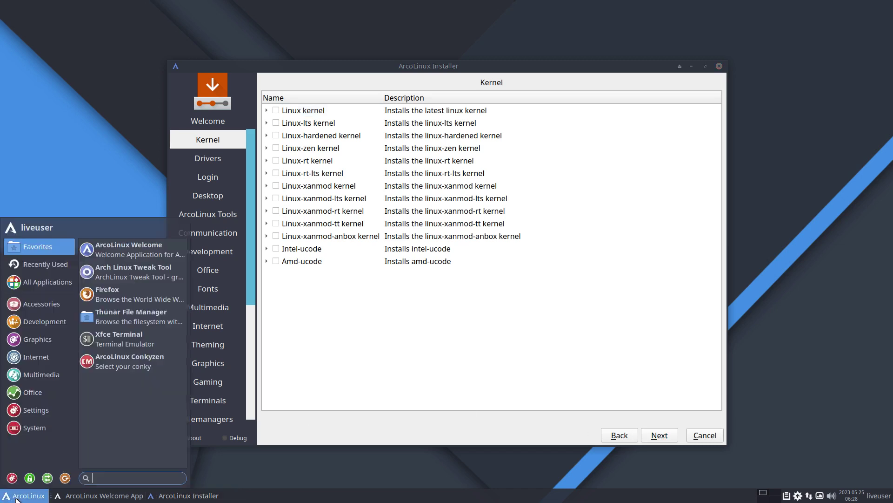
{"action": "left_click", "coordinate": [51, 432]}
{"action": "left_click", "coordinate": [49, 416]}
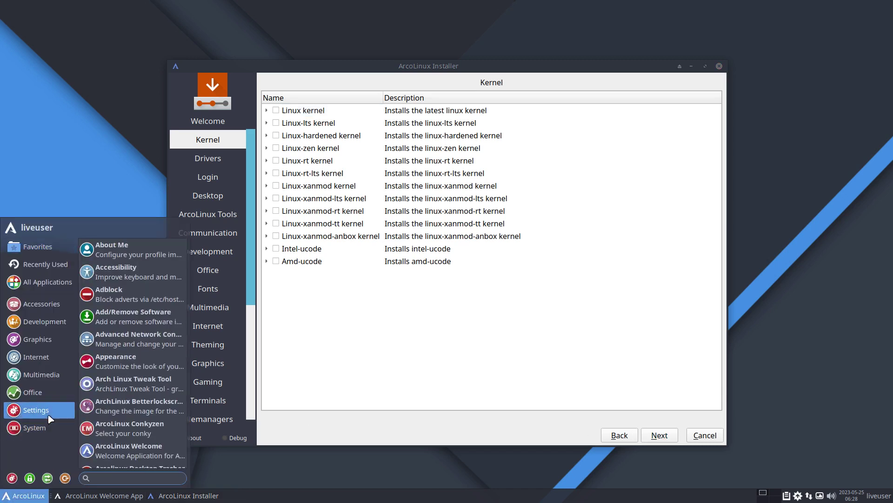
{"action": "left_click", "coordinate": [50, 392]}
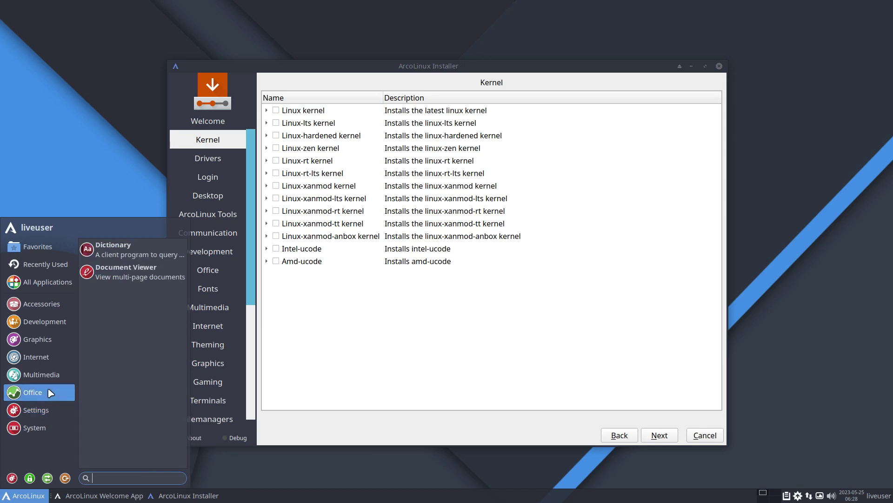
{"action": "left_click", "coordinate": [13, 372]}
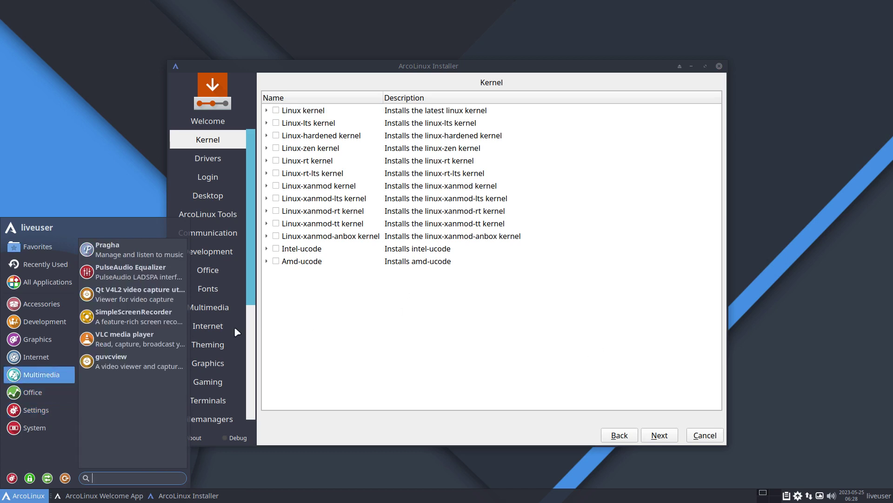
{"action": "left_click", "coordinate": [42, 356]}
{"action": "left_click", "coordinate": [49, 341]}
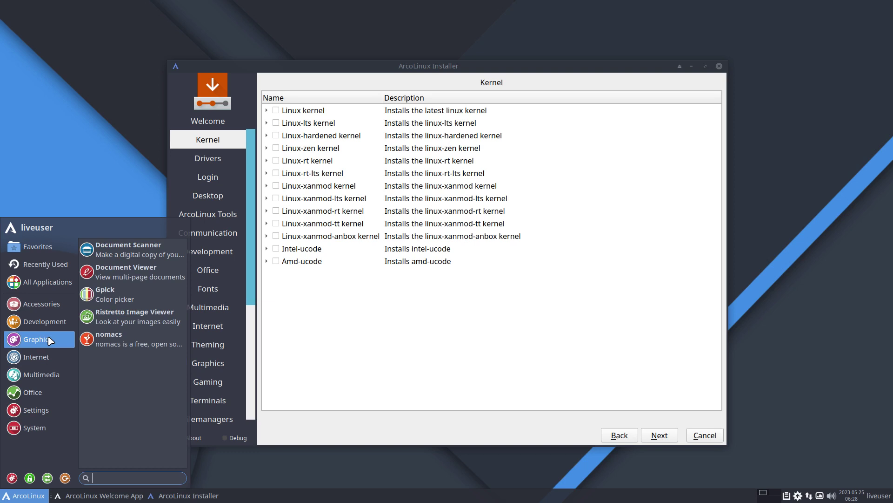
{"action": "mouse_move", "coordinate": [67, 323]}
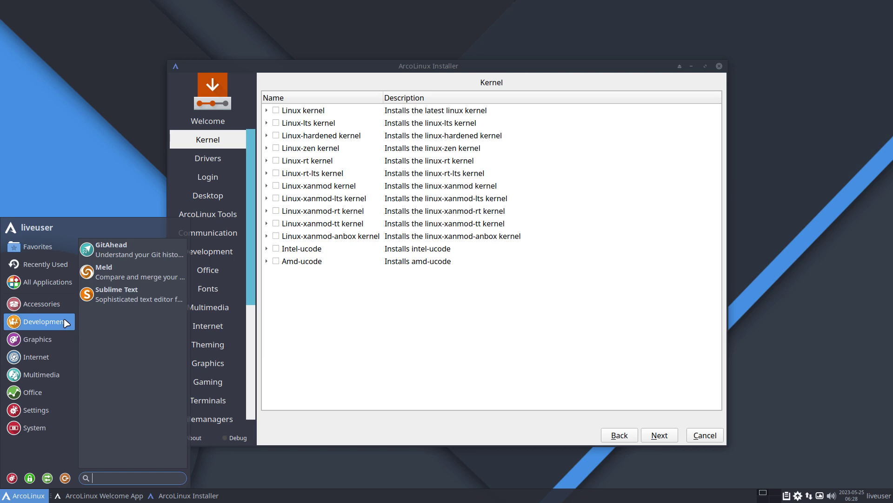
{"action": "mouse_move", "coordinate": [52, 305]}
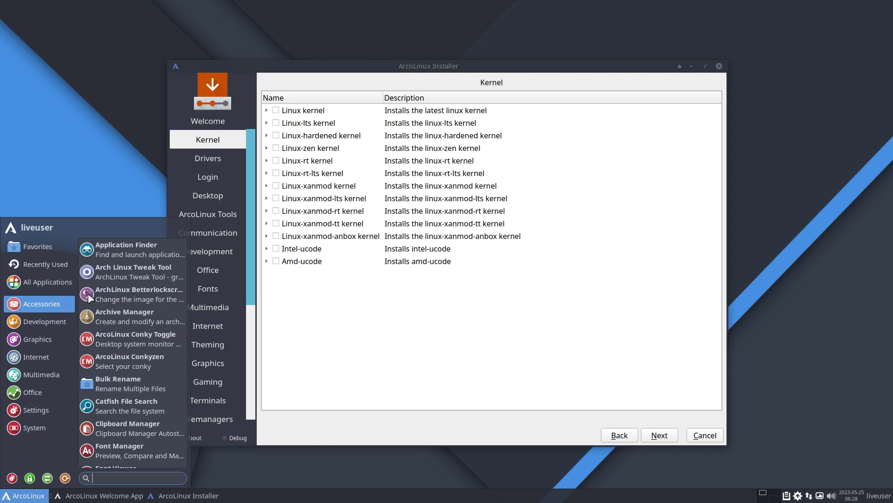
Close the app menu and expand then collapse the Linux kernel entry to view its packages
{"action": "left_click", "coordinate": [345, 296]}
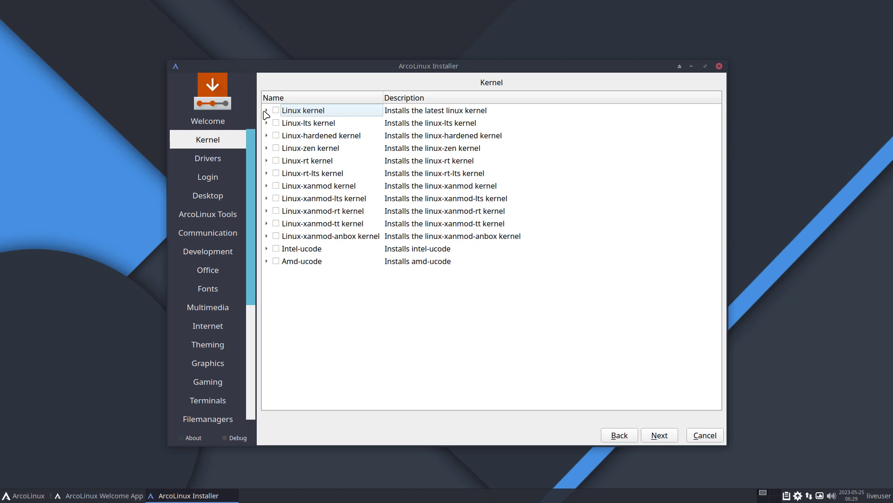
{"action": "left_click", "coordinate": [266, 110]}
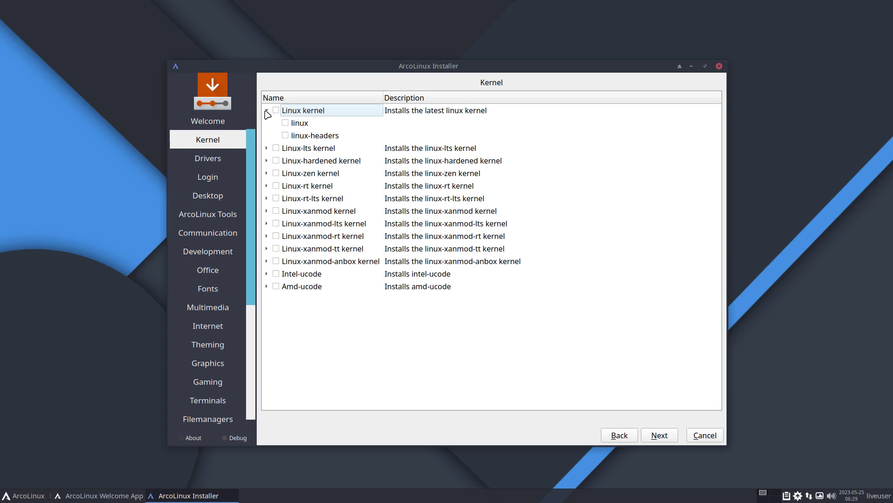
{"action": "left_click", "coordinate": [266, 111]}
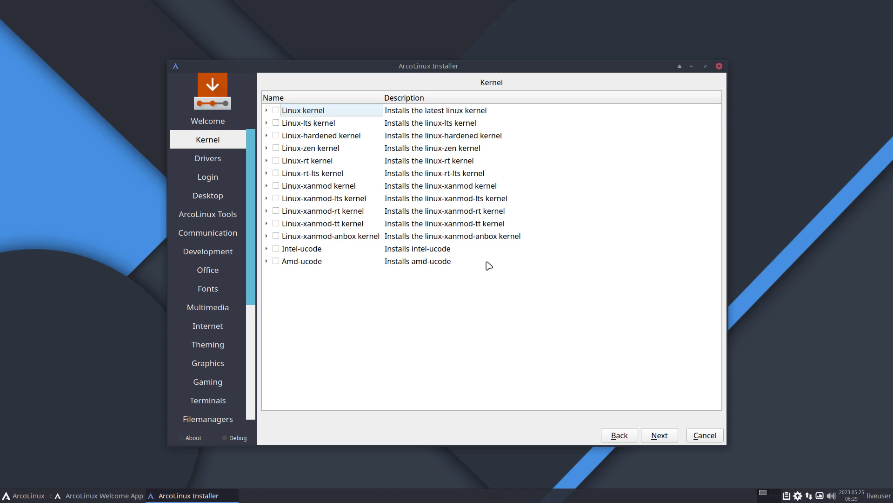
Advance to the Drivers page with no kernel ticked and open a terminal in the Desktop folder
{"action": "left_click", "coordinate": [660, 436]}
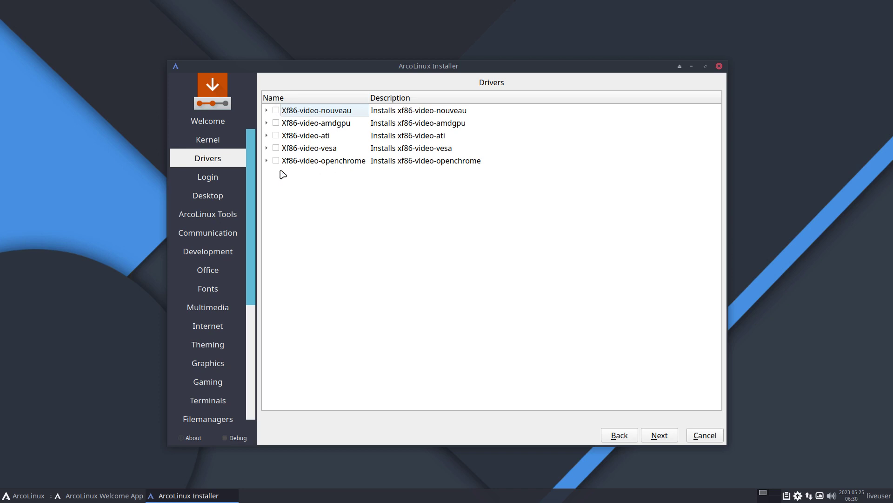
{"action": "right_click", "coordinate": [106, 361]}
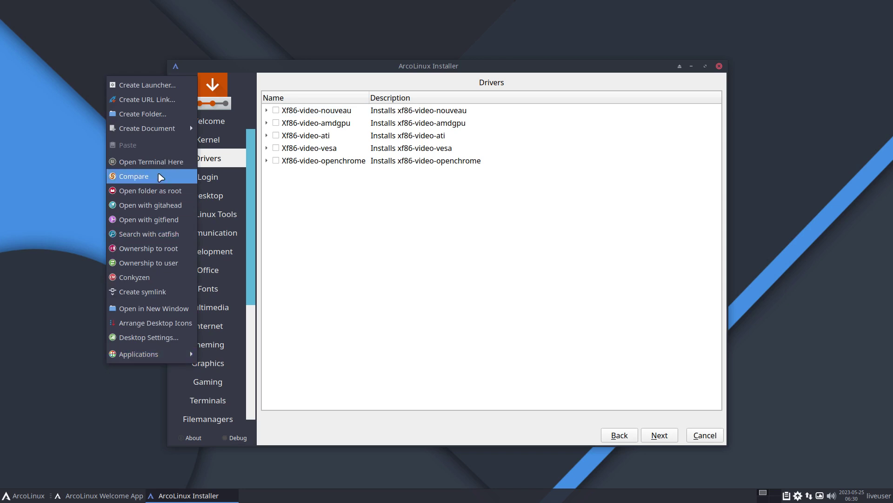
{"action": "left_click", "coordinate": [163, 162]}
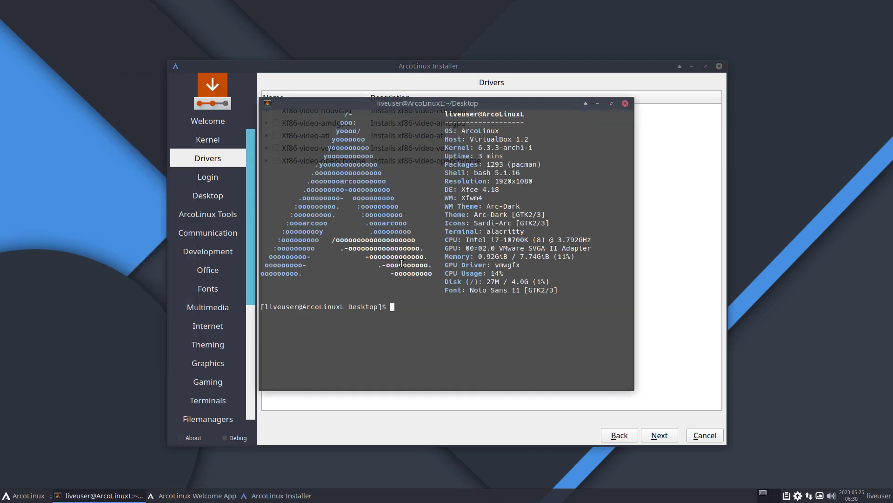
Switch the keyboard layout to Belgian with 'setxkbmap be'
{"action": "type", "text": "setxkbmap be"}
{"action": "key", "text": "Return"}
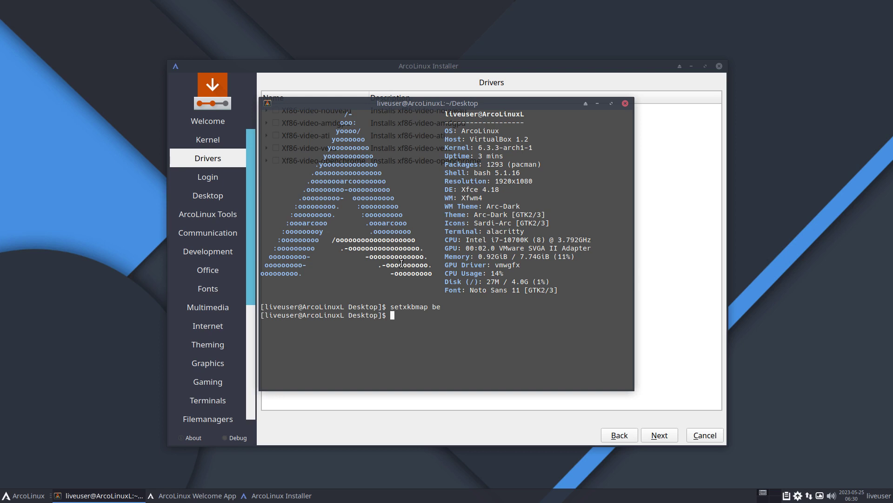
Sync the package databases with 'sudo pacman -Sy', then type 'sudo pacman -R xf86-video-vmware'
{"action": "type", "text": "sudo pacman -Sy"}
{"action": "key", "text": "Return"}
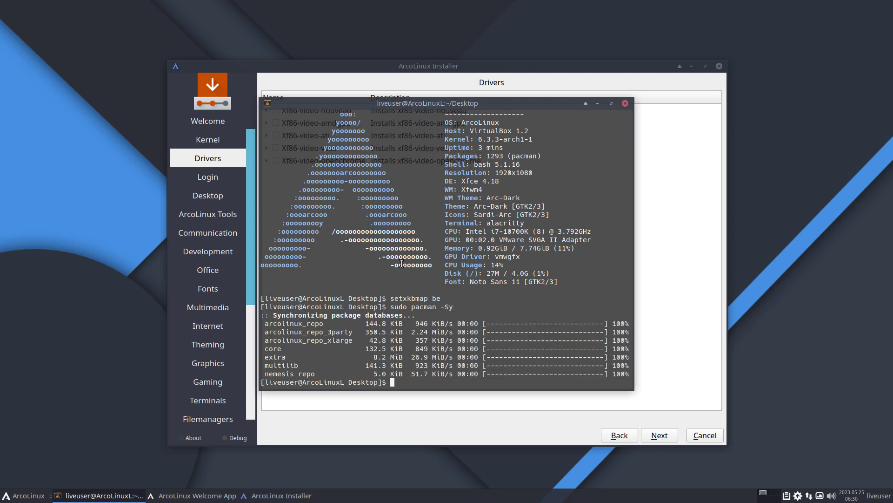
{"action": "key", "text": "Up"}
{"action": "key", "text": "BackSpace"}
{"action": "key", "text": "BackSpace"}
{"action": "type", "text": "R xf86-video-vmware"}
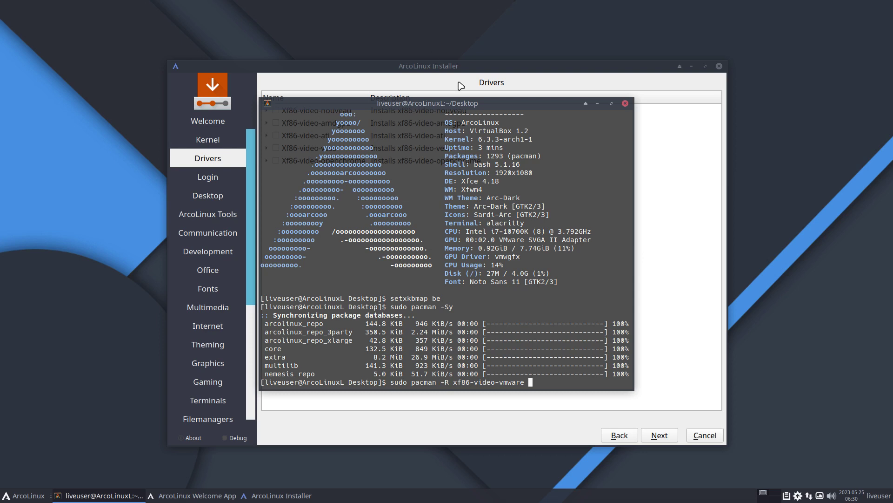
{"action": "left_click_drag", "start_coordinate": [485, 103], "coordinate": [735, 50]}
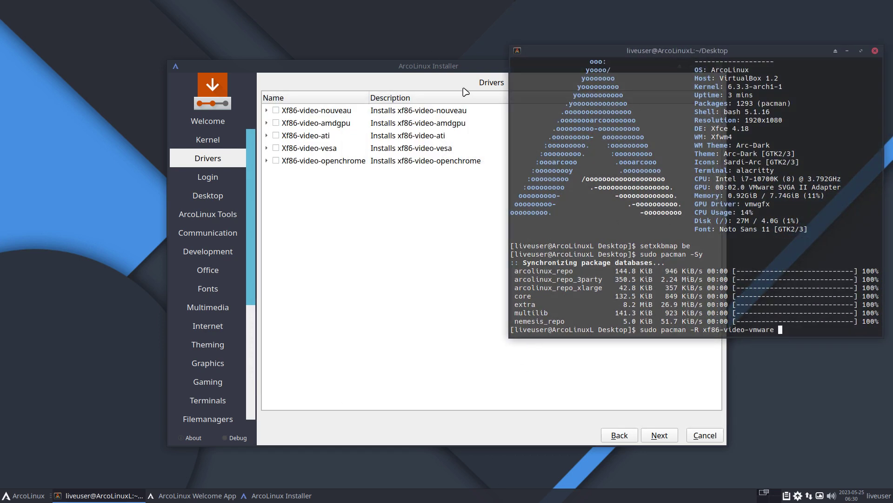
Rearrange the installer and terminal windows, then close the Alacritty terminal
{"action": "left_click", "coordinate": [458, 70]}
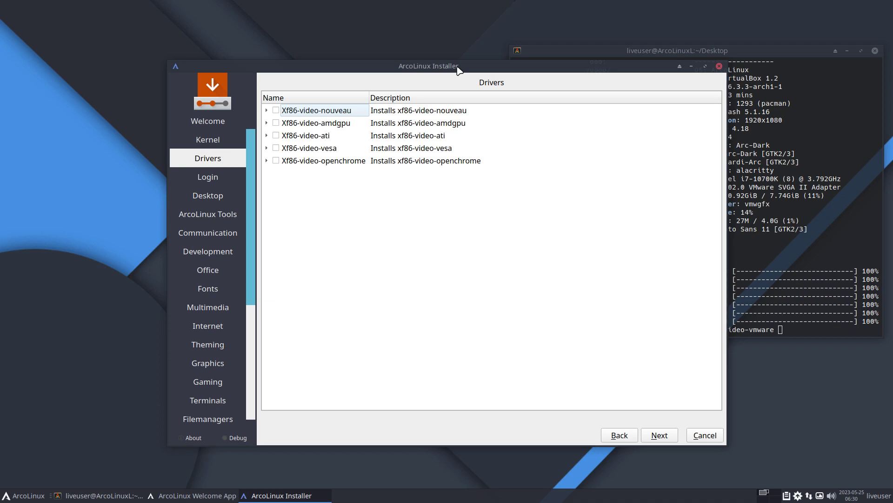
{"action": "left_click_drag", "start_coordinate": [458, 69], "coordinate": [448, 65]}
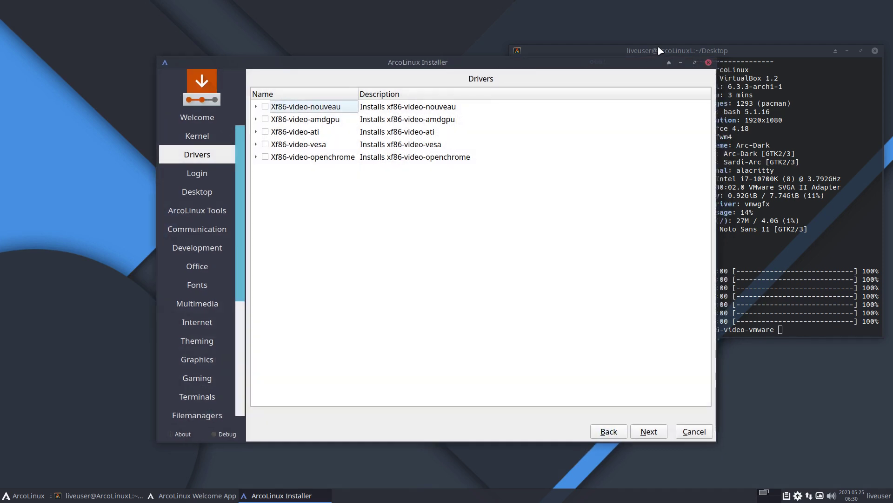
{"action": "left_click", "coordinate": [659, 50]}
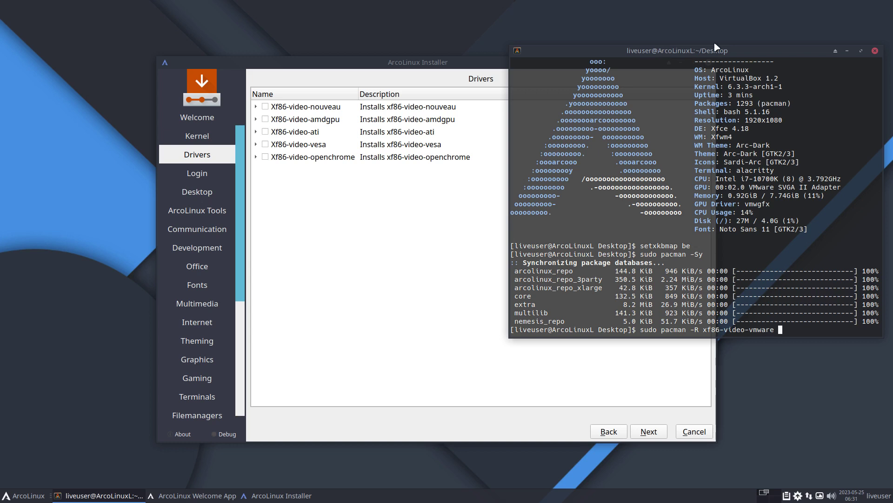
{"action": "left_click_drag", "start_coordinate": [695, 330], "coordinate": [804, 313]}
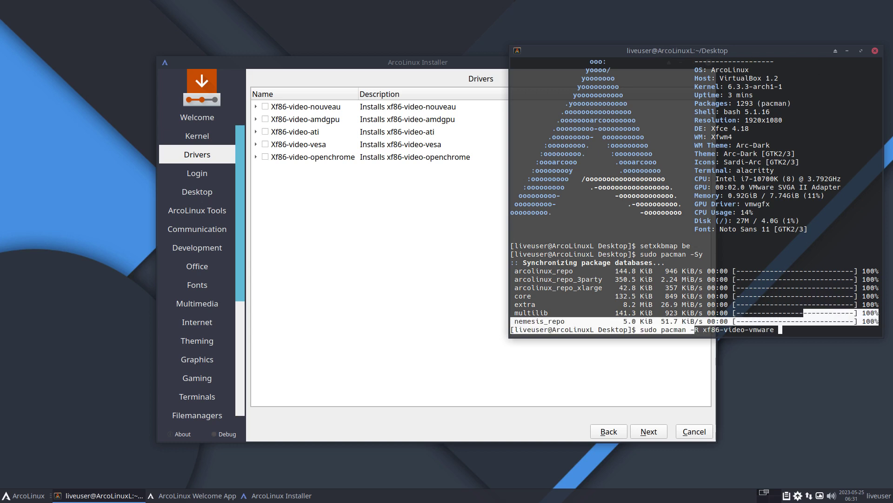
{"action": "left_click", "coordinate": [876, 51]}
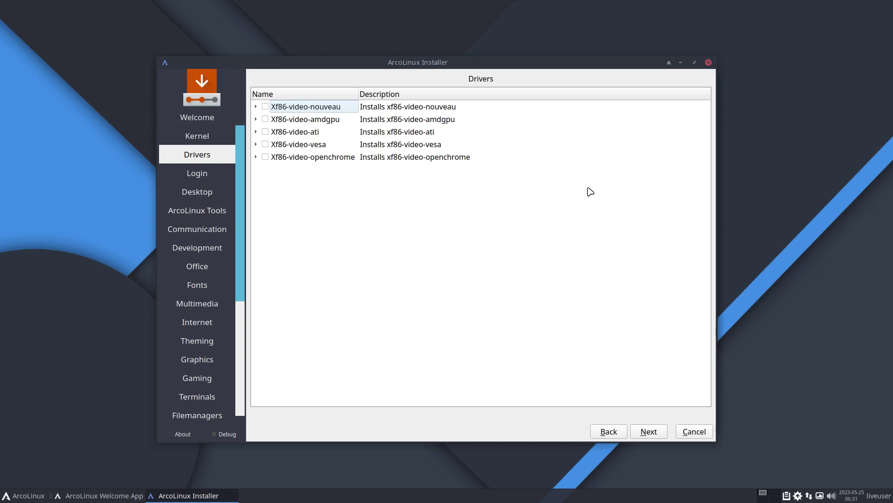
Advance to the Login page and expand Login Manager: Sddm to show its themes
{"action": "left_click", "coordinate": [652, 433]}
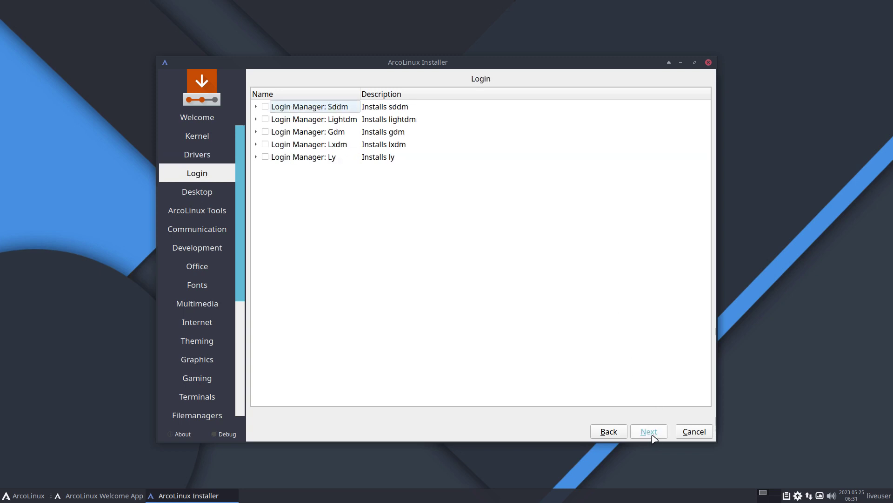
{"action": "left_click", "coordinate": [256, 107]}
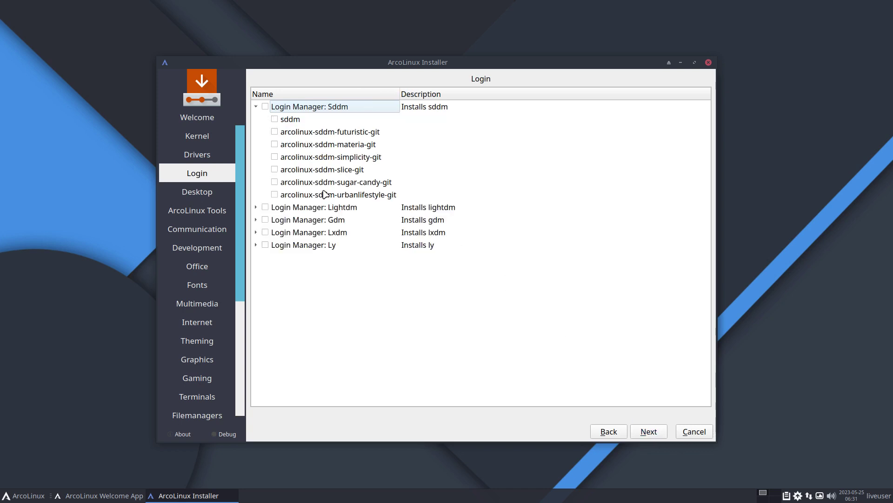
{"action": "left_click", "coordinate": [103, 357]}
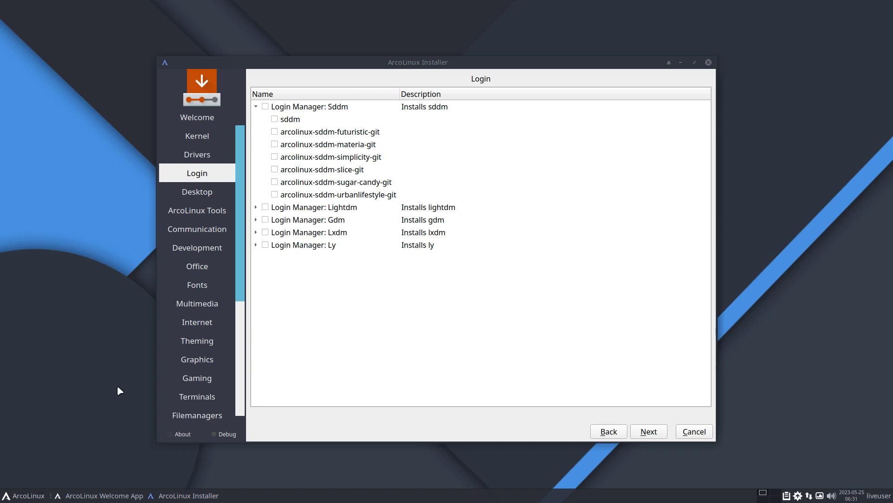
Open a terminal, begin a 'sudo pacman -R' command, and move the terminal to the lower right
{"action": "key", "text": "super+Return"}
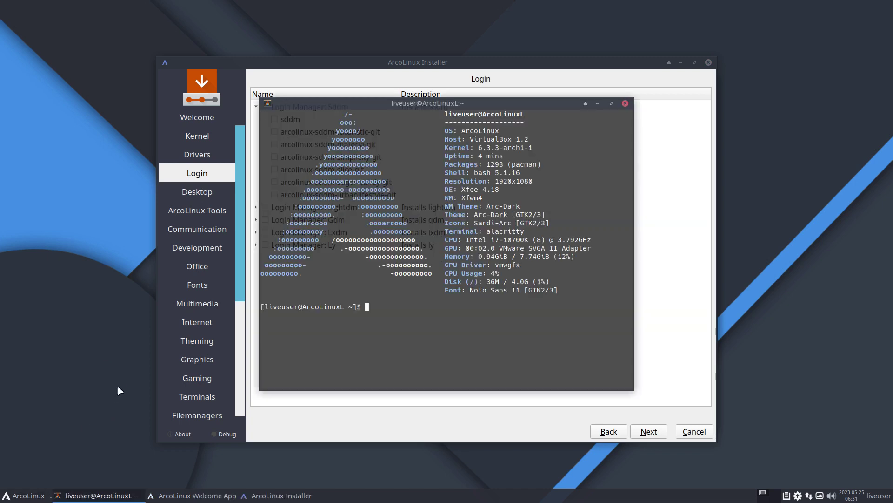
{"action": "type", "text": "sudo pacman -R sddm"}
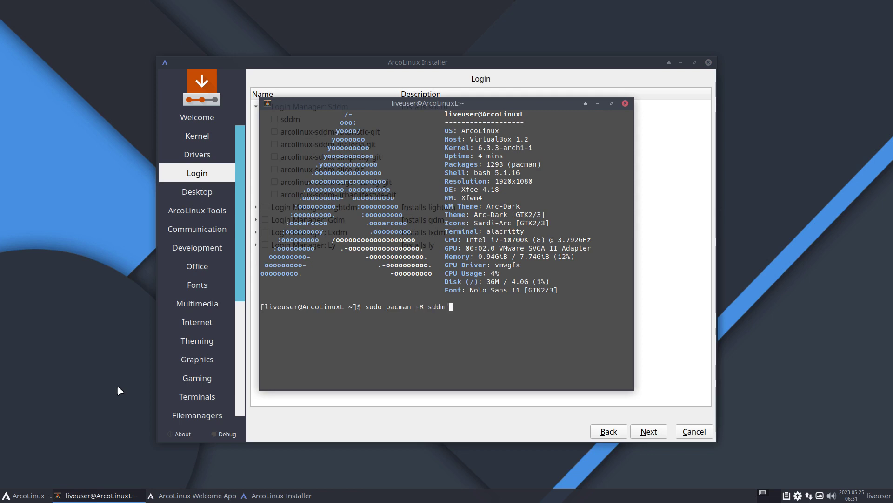
{"action": "key", "text": "BackSpace"}
{"action": "key", "text": "BackSpace"}
{"action": "key", "text": "BackSpace"}
{"action": "key", "text": "BackSpace"}
{"action": "key", "text": "BackSpace"}
{"action": "left_click", "coordinate": [447, 408]}
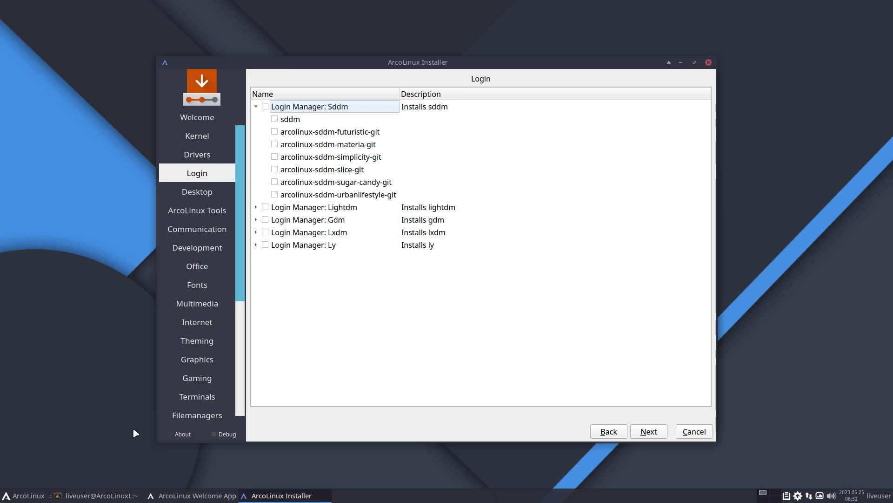
{"action": "left_click", "coordinate": [97, 495]}
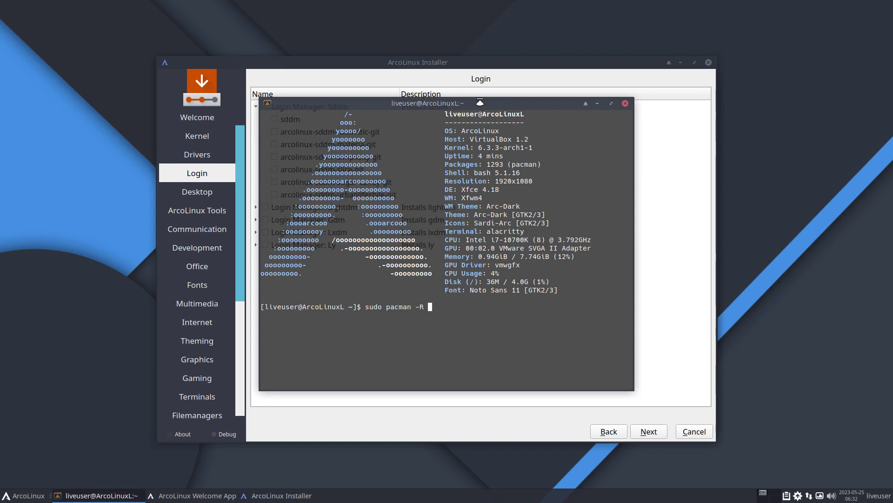
{"action": "left_click_drag", "start_coordinate": [480, 102], "coordinate": [728, 168]}
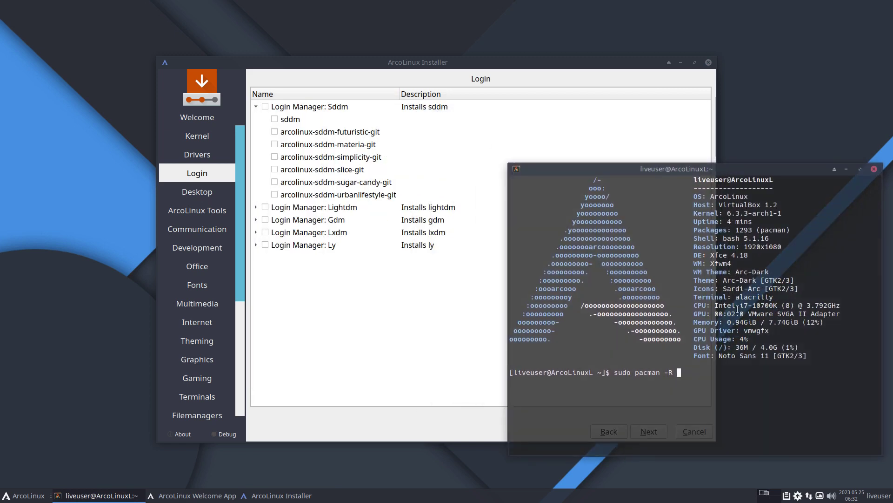
Tab-complete 'arcolinux-' to list matching packages, then type sddm-simplicity-git
{"action": "type", "text": "arcolinux-"}
{"action": "key", "text": "Tab"}
{"action": "key", "text": "Tab"}
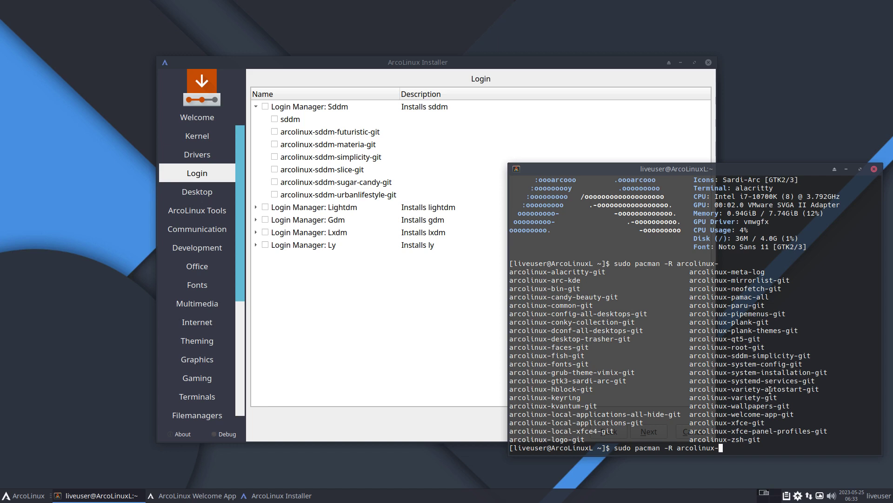
{"action": "type", "text": "sddm-simplicity-git"}
Tick the arcolinux-sddm-materia-git theme under Sddm, then confirm Next and Back return to Login
{"action": "left_click", "coordinate": [276, 146]}
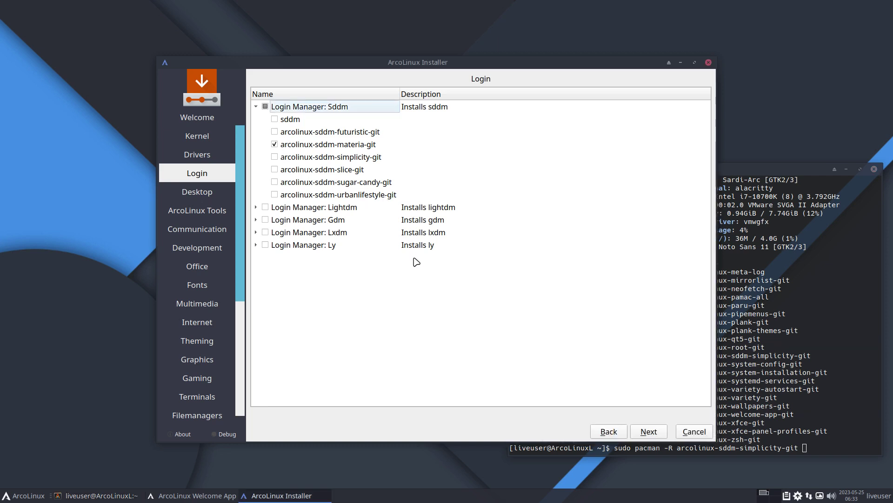
{"action": "left_click", "coordinate": [650, 432]}
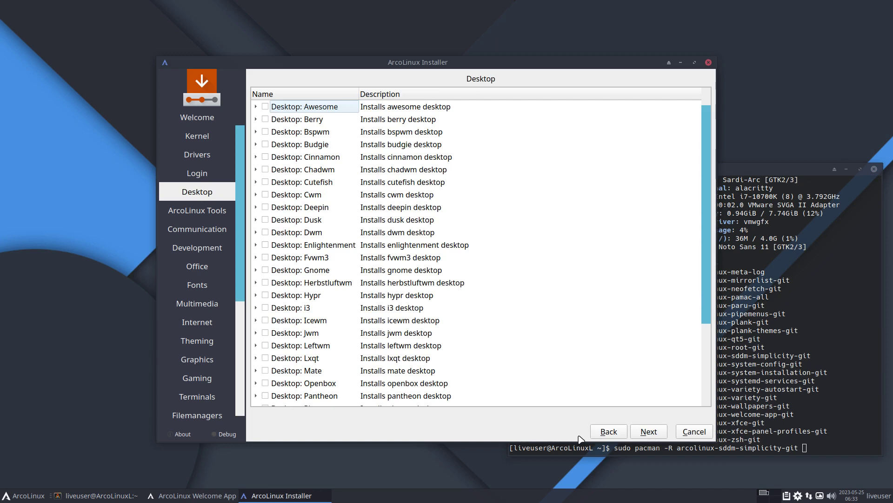
{"action": "left_click", "coordinate": [607, 431]}
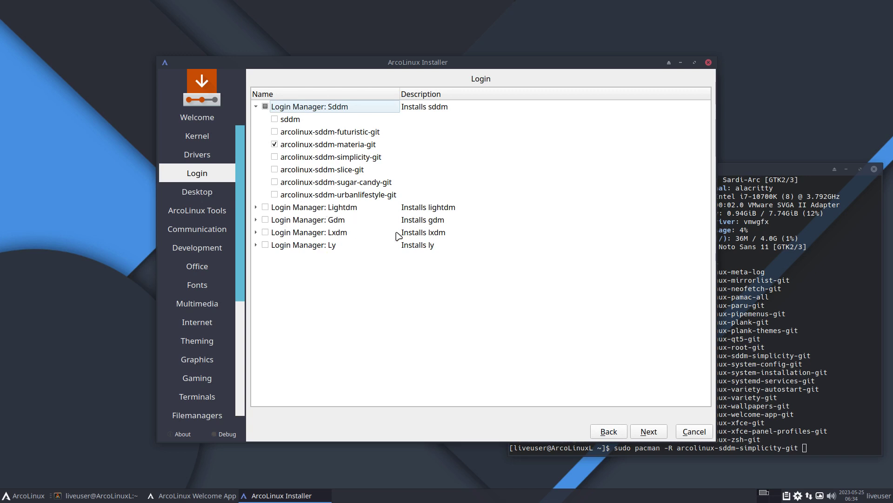
Cancel the pending terminal removal command with Ctrl+C, trying lightdm, gdm, lxdm and ly names unrun
{"action": "left_click", "coordinate": [763, 407]}
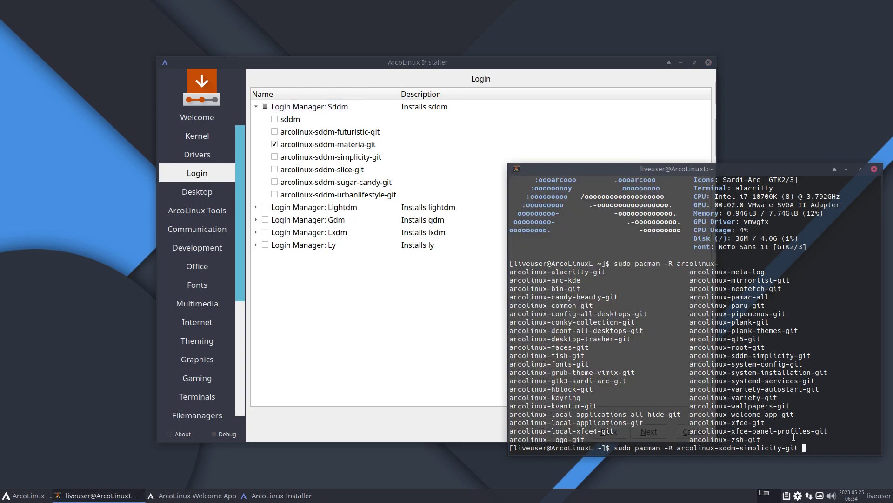
{"action": "key", "text": "ctrl+c"}
{"action": "type", "text": "tolightdm"}
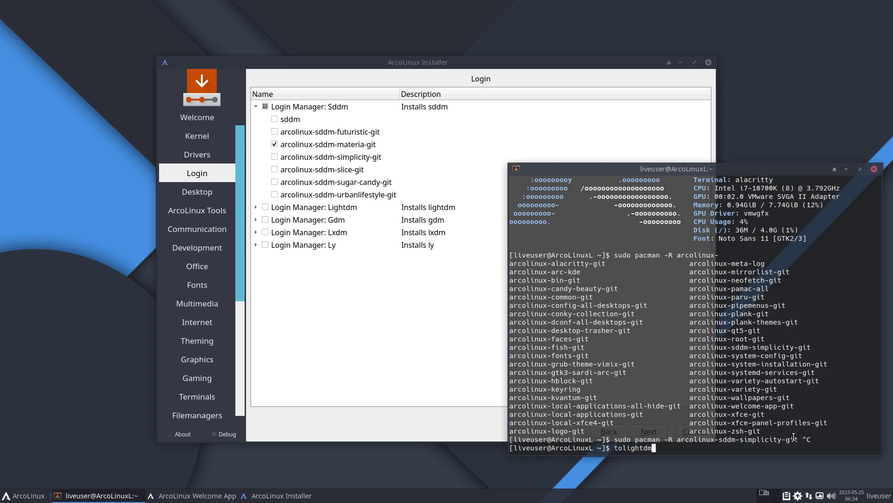
{"action": "key", "text": "BackSpace"}
{"action": "key", "text": "BackSpace"}
{"action": "key", "text": "BackSpace"}
{"action": "key", "text": "BackSpace"}
{"action": "key", "text": "BackSpace"}
{"action": "key", "text": "BackSpace"}
{"action": "key", "text": "BackSpace"}
{"action": "type", "text": "gdm"}
{"action": "key", "text": "BackSpace"}
{"action": "key", "text": "BackSpace"}
{"action": "key", "text": "BackSpace"}
{"action": "type", "text": "lxdm"}
{"action": "key", "text": "BackSpace"}
{"action": "key", "text": "BackSpace"}
{"action": "key", "text": "BackSpace"}
{"action": "key", "text": "BackSpace"}
{"action": "type", "text": "ly"}
{"action": "key", "text": "BackSpace"}
{"action": "key", "text": "BackSpace"}
{"action": "key", "text": "BackSpace"}
{"action": "key", "text": "BackSpace"}
{"action": "left_click", "coordinate": [439, 439]}
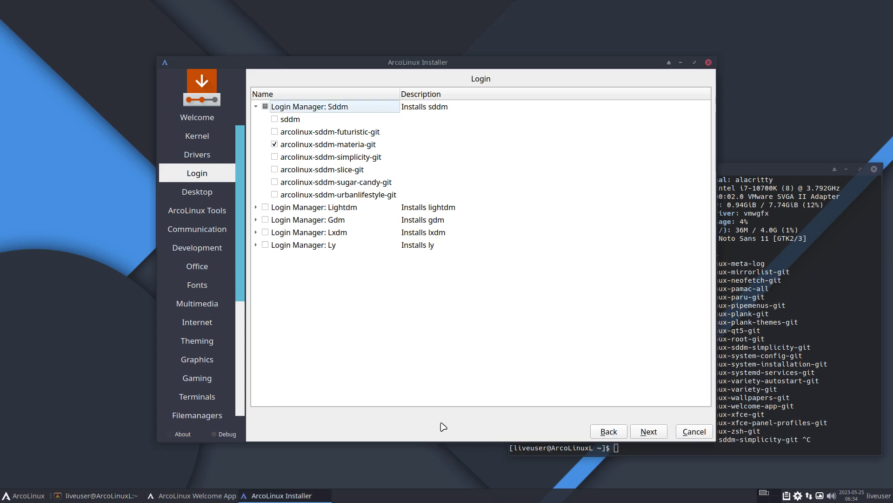
Advance to the Desktop page and review desktops from Awesome to Xmonad without ticking any
{"action": "left_click", "coordinate": [650, 433]}
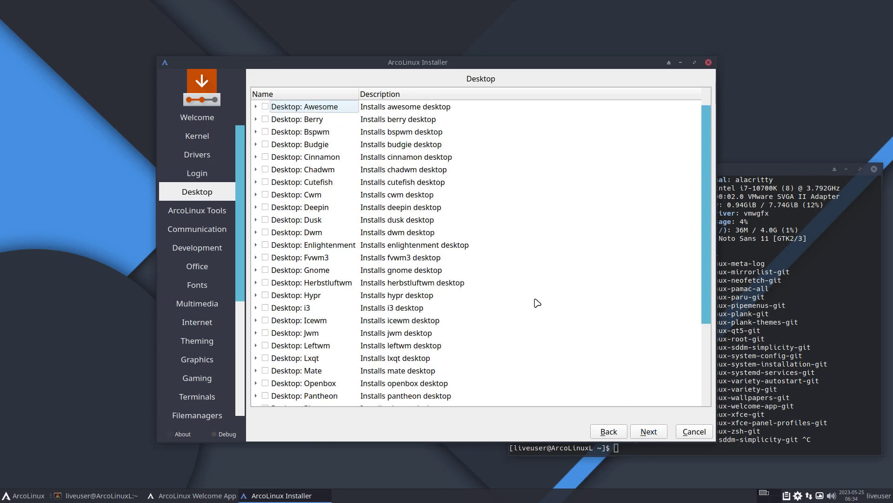
{"action": "left_click_drag", "start_coordinate": [482, 66], "coordinate": [349, 43]}
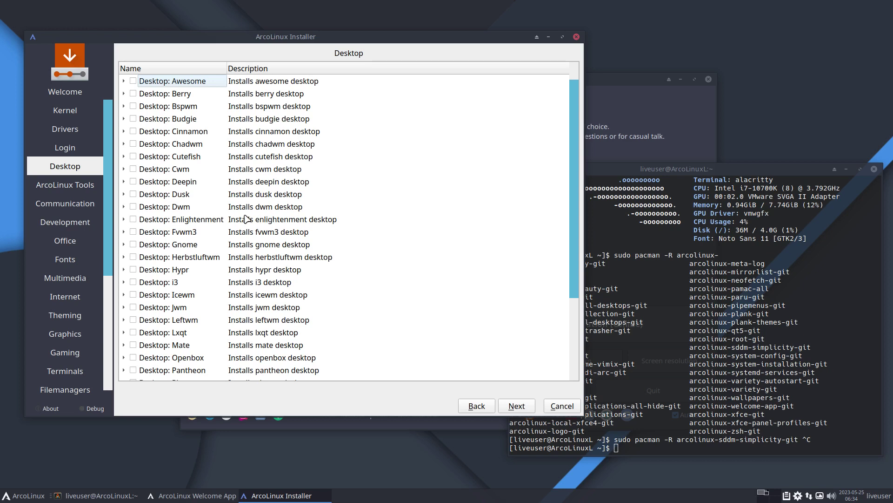
{"action": "scroll", "coordinate": [246, 219], "scroll_direction": "down", "scroll_amount": 3}
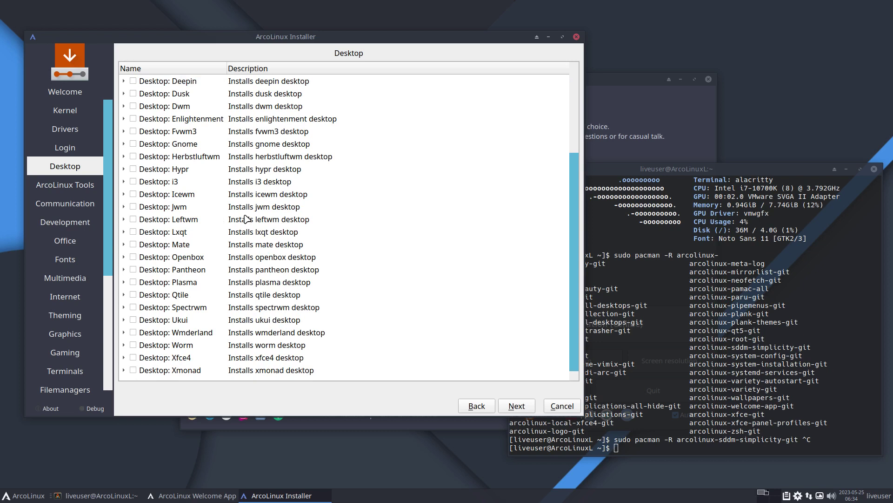
{"action": "scroll", "coordinate": [246, 219], "scroll_direction": "up", "scroll_amount": 3}
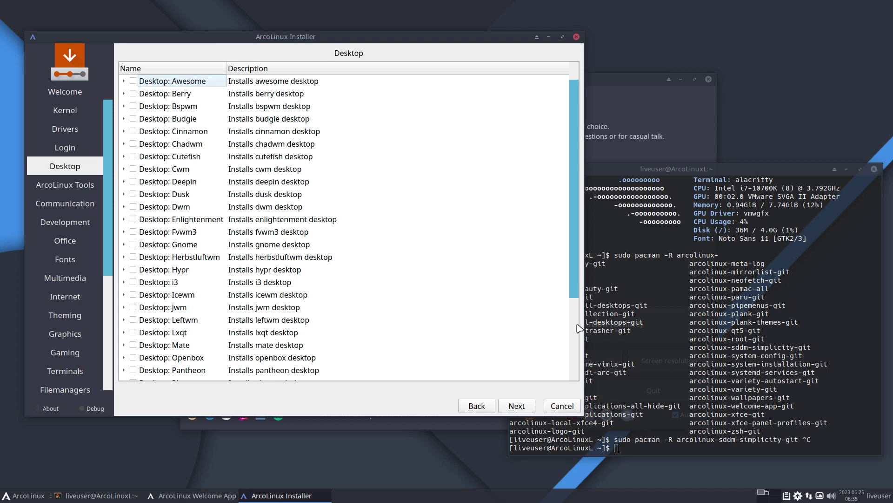
Advance to the ArcoLinux Tools page, then search 'gnom' in the Whisker menu, clear it and close it
{"action": "left_click", "coordinate": [528, 407]}
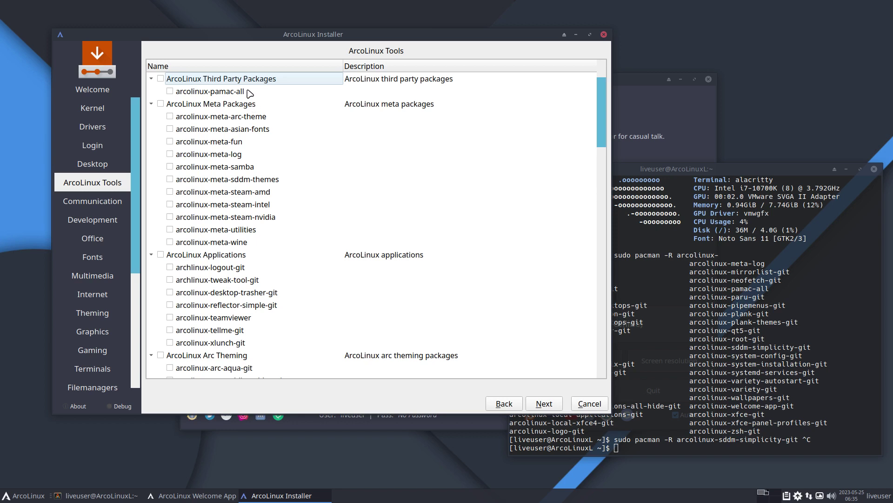
{"action": "left_click", "coordinate": [25, 497]}
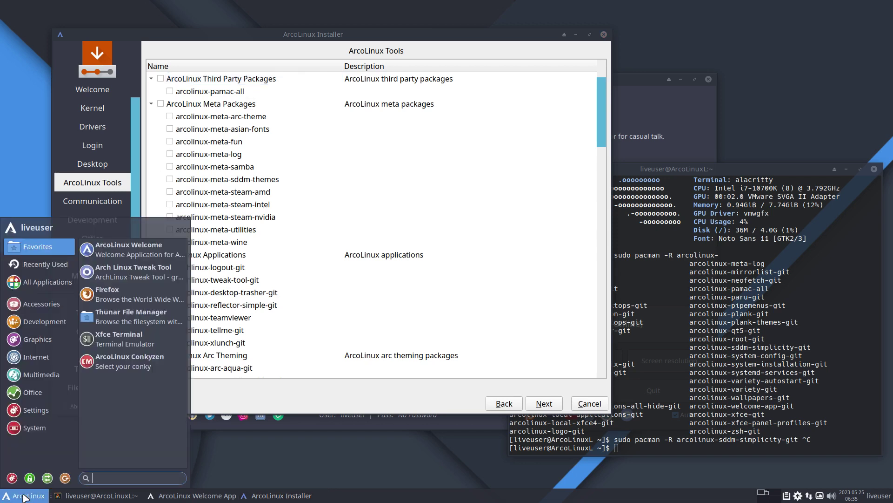
{"action": "type", "text": "gnom"}
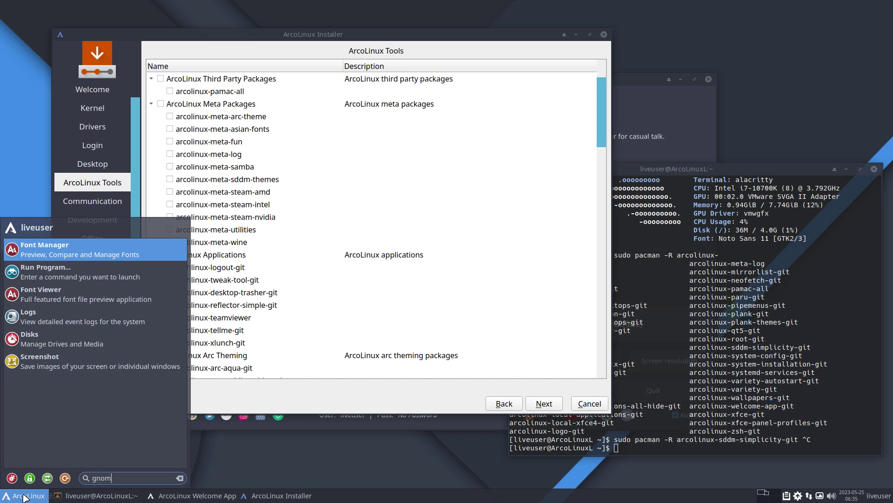
{"action": "key", "text": "BackSpace"}
{"action": "key", "text": "BackSpace"}
{"action": "key", "text": "BackSpace"}
{"action": "key", "text": "BackSpace"}
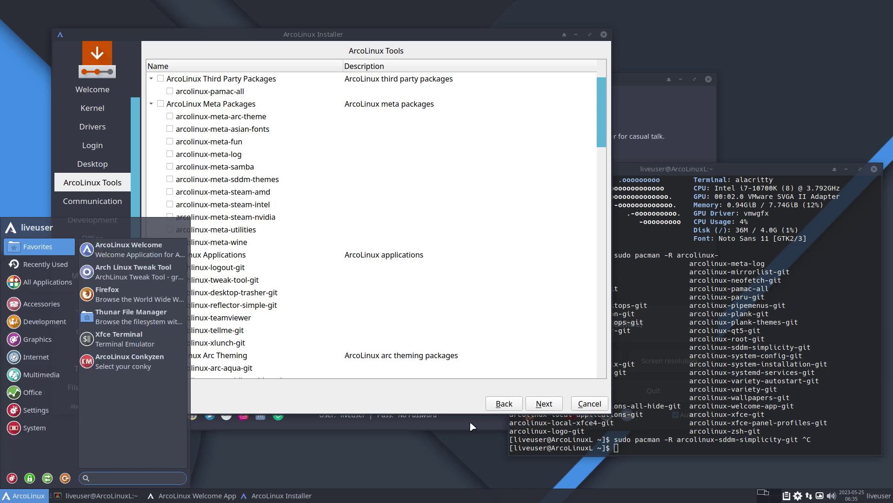
{"action": "left_click", "coordinate": [471, 423]}
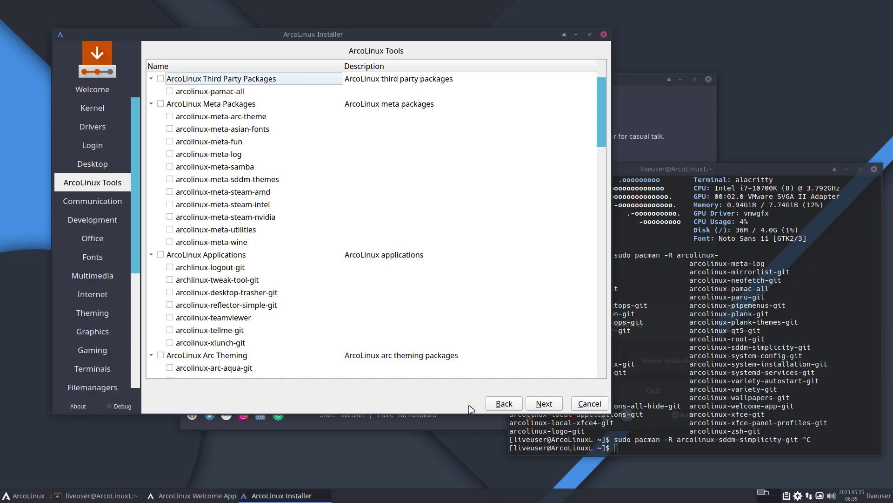
Open Pamac and browse the Photo & Video, Music, Productivity, Communication, Education and Games categories
{"action": "left_click", "coordinate": [797, 496]}
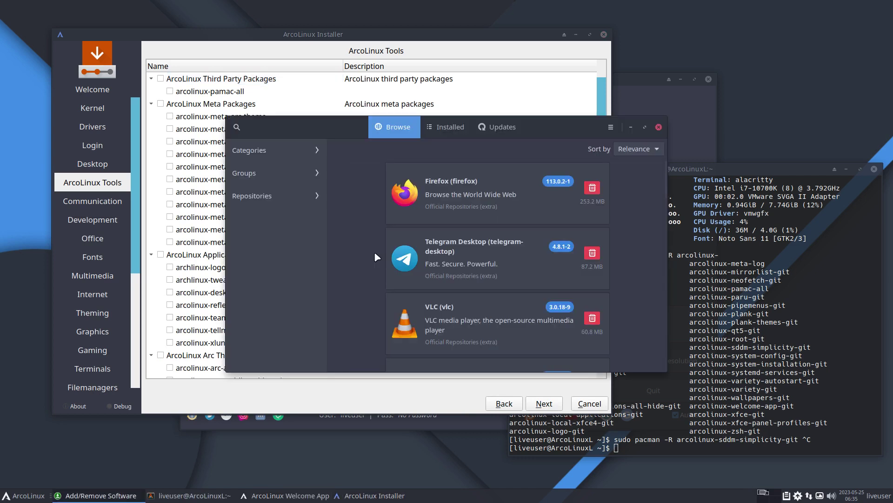
{"action": "left_click", "coordinate": [294, 150]}
{"action": "left_click", "coordinate": [289, 193]}
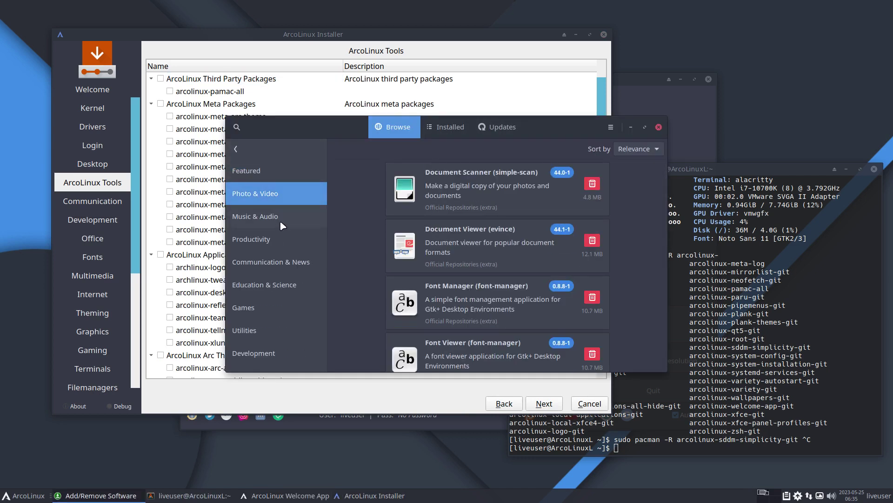
{"action": "left_click", "coordinate": [281, 222]}
{"action": "left_click", "coordinate": [280, 244]}
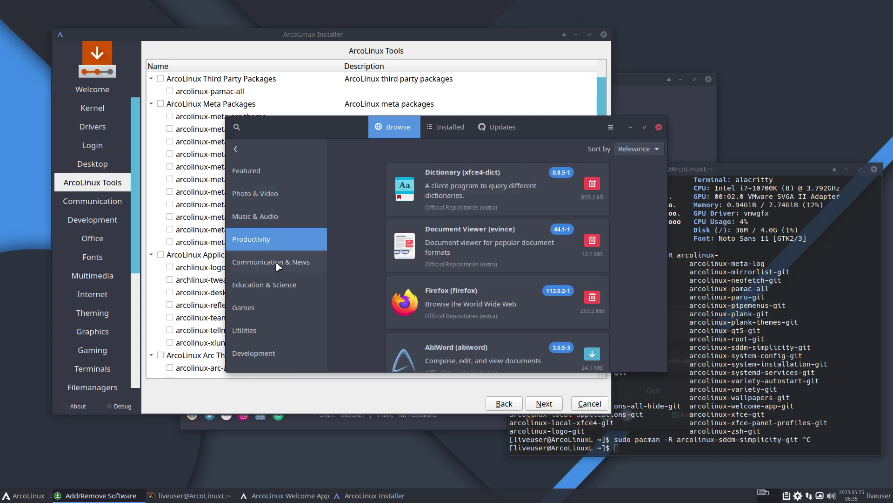
{"action": "left_click", "coordinate": [279, 265]}
{"action": "left_click", "coordinate": [293, 286]}
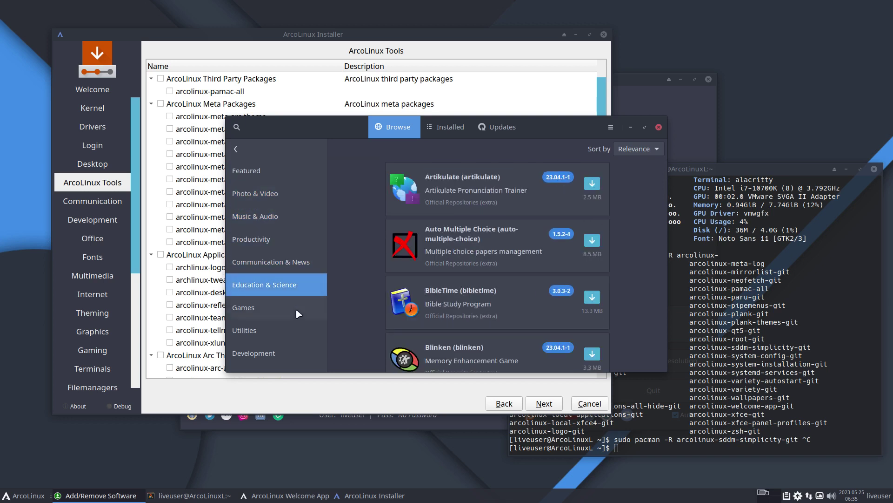
{"action": "left_click", "coordinate": [297, 314]}
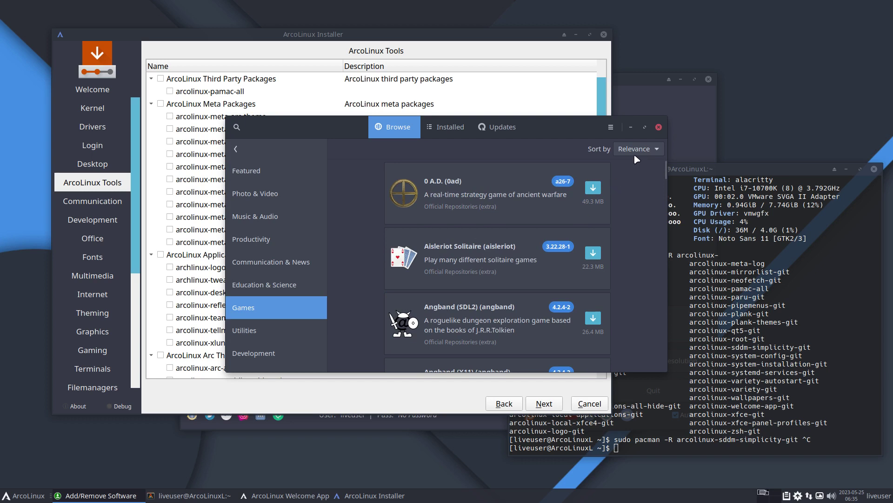
Toggle Pamac's Software Mode on and back off, then close the software manager
{"action": "left_click", "coordinate": [611, 127]}
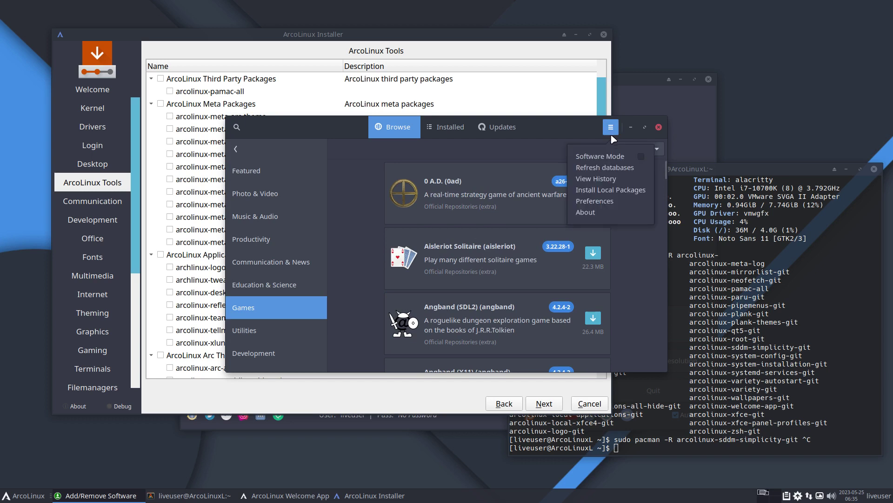
{"action": "left_click", "coordinate": [641, 158]}
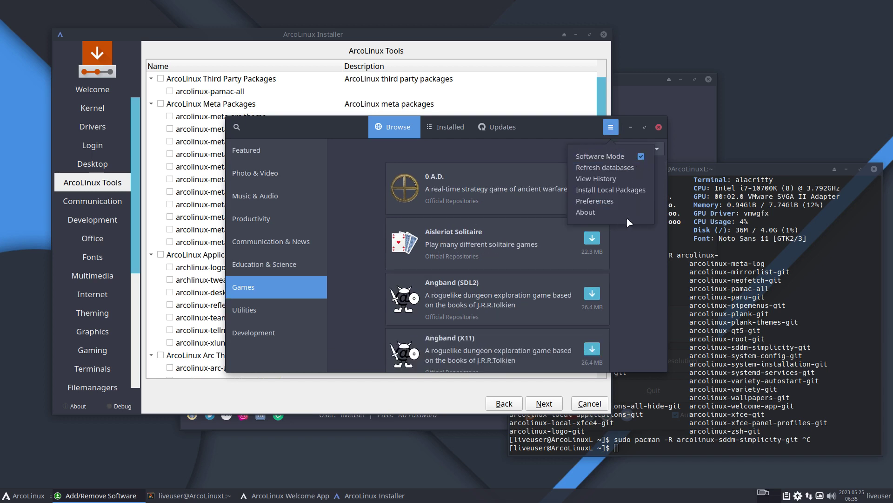
{"action": "left_click", "coordinate": [645, 159]}
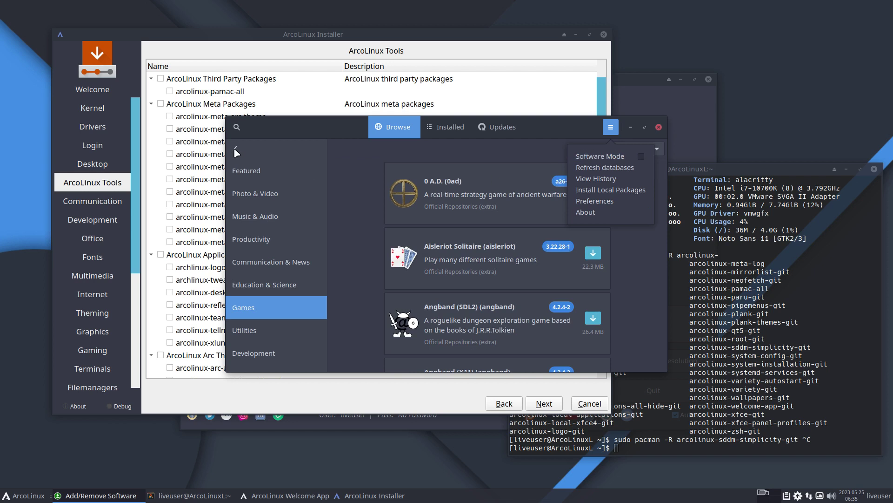
{"action": "left_click", "coordinate": [236, 153]}
{"action": "left_click", "coordinate": [659, 127]}
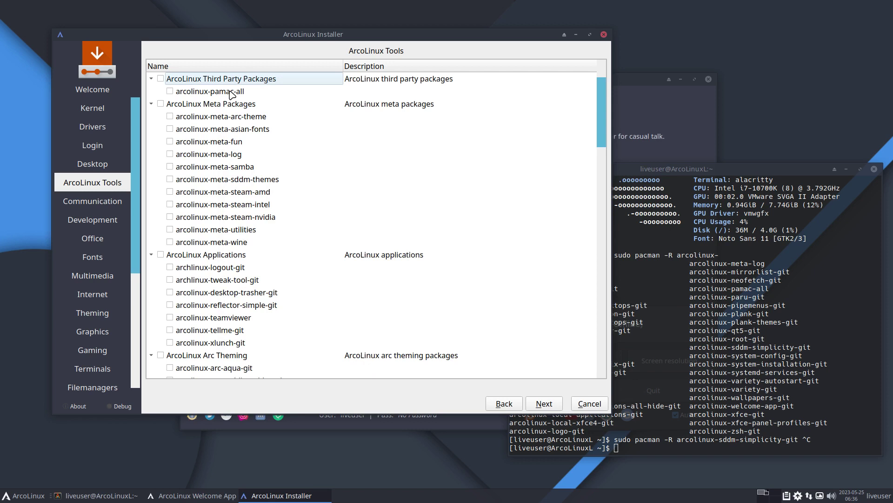
{"action": "scroll", "coordinate": [256, 268], "scroll_direction": "down", "scroll_amount": 6}
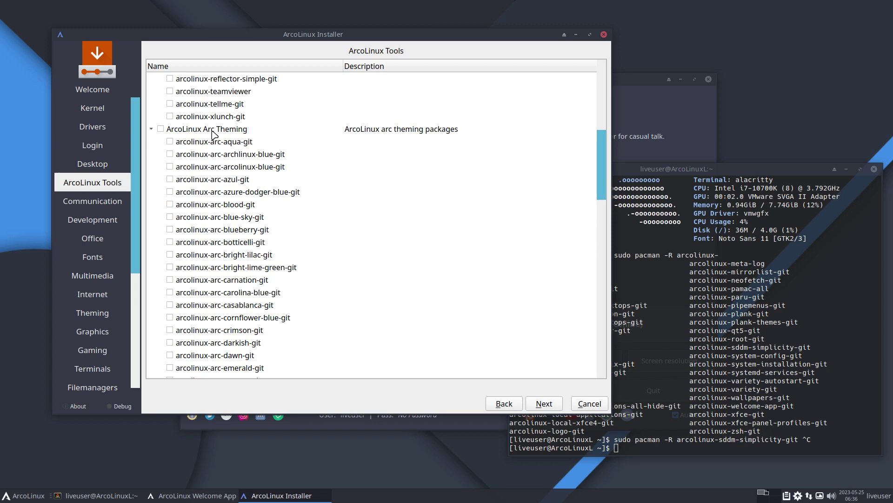
Scroll through the ArcoLinux Tools and Communication lists untouched, advancing to the Development page
{"action": "scroll", "coordinate": [219, 186], "scroll_direction": "down", "scroll_amount": 2}
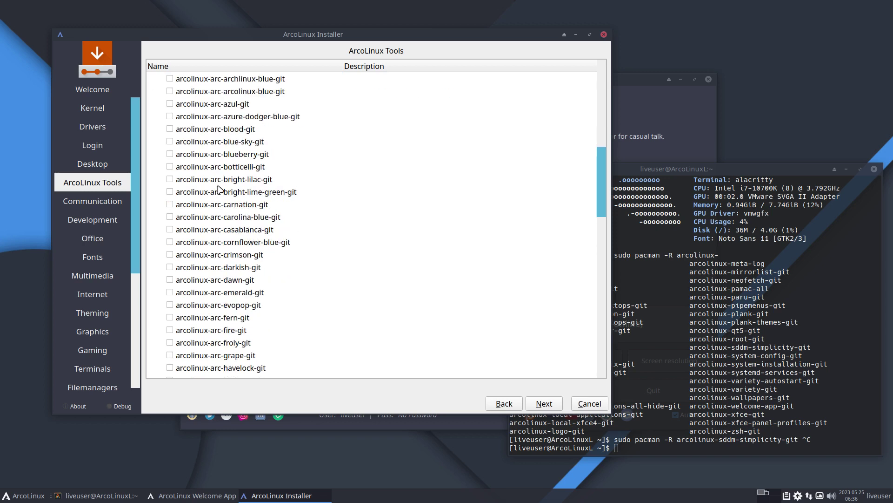
{"action": "scroll", "coordinate": [219, 189], "scroll_direction": "down", "scroll_amount": 11}
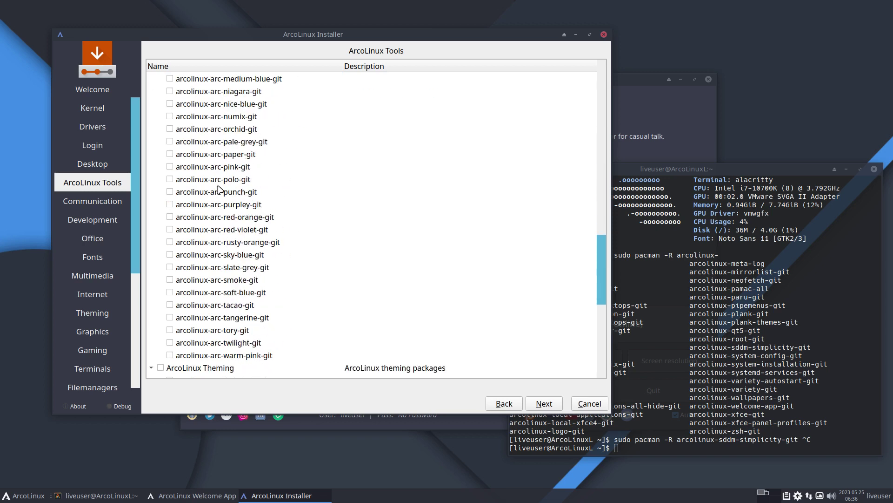
{"action": "scroll", "coordinate": [269, 357], "scroll_direction": "down", "scroll_amount": 1}
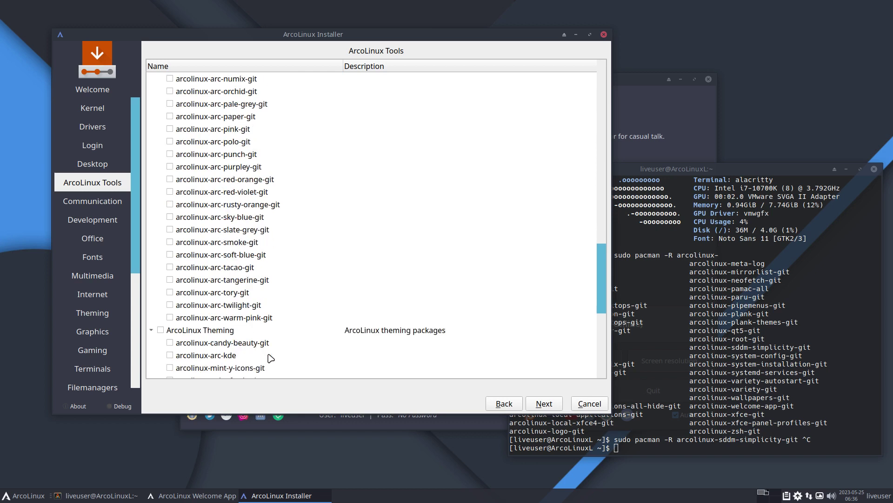
{"action": "scroll", "coordinate": [270, 358], "scroll_direction": "down", "scroll_amount": 4}
{"action": "scroll", "coordinate": [270, 358], "scroll_direction": "down", "scroll_amount": 2}
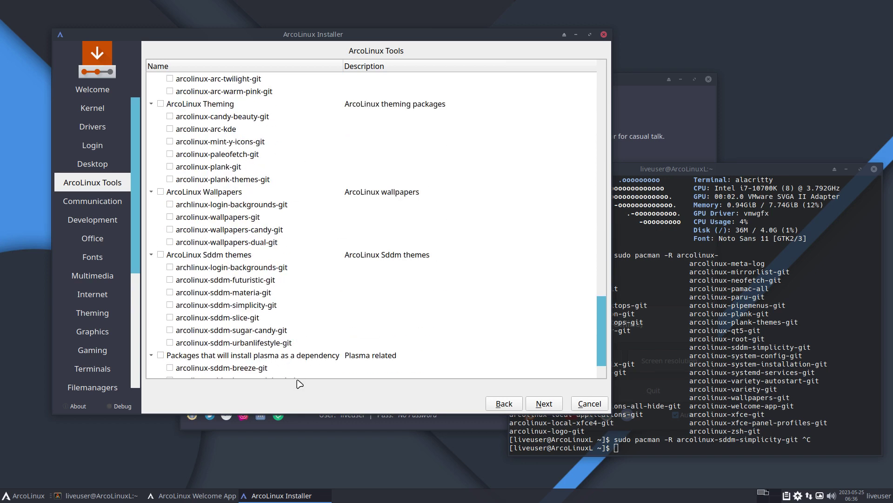
{"action": "scroll", "coordinate": [298, 352], "scroll_direction": "down", "scroll_amount": 1}
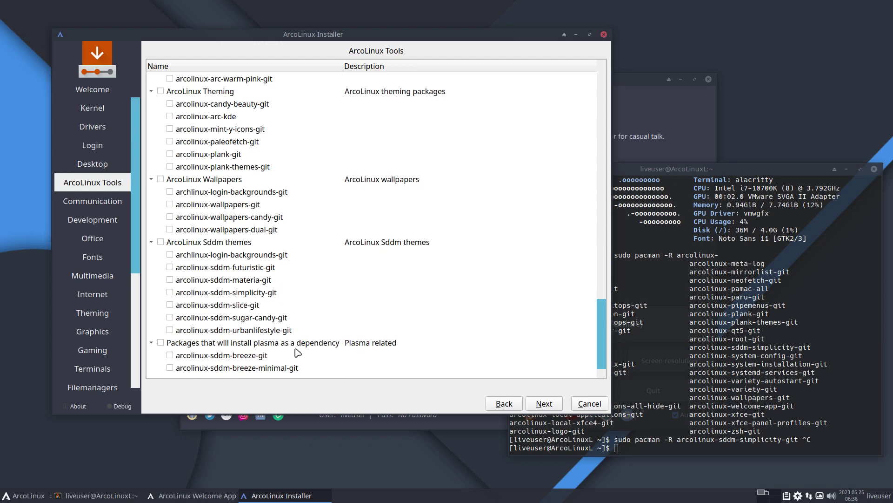
{"action": "left_click", "coordinate": [553, 404]}
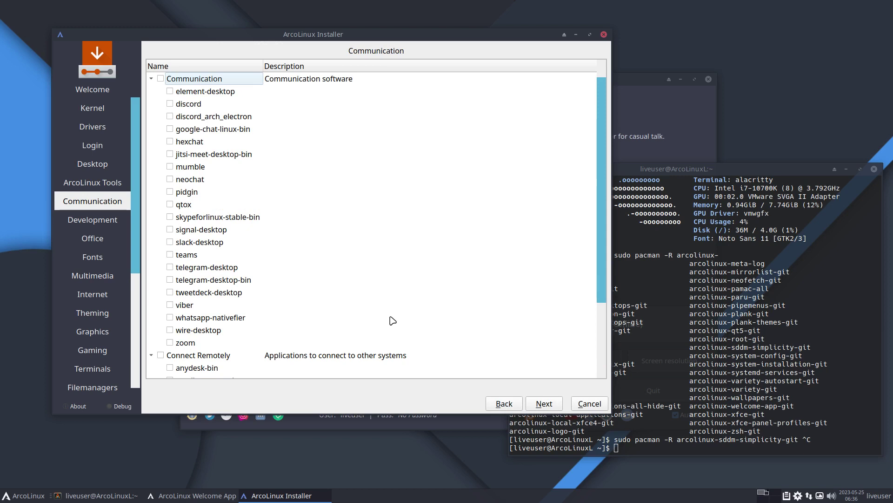
{"action": "scroll", "coordinate": [392, 320], "scroll_direction": "down", "scroll_amount": 3}
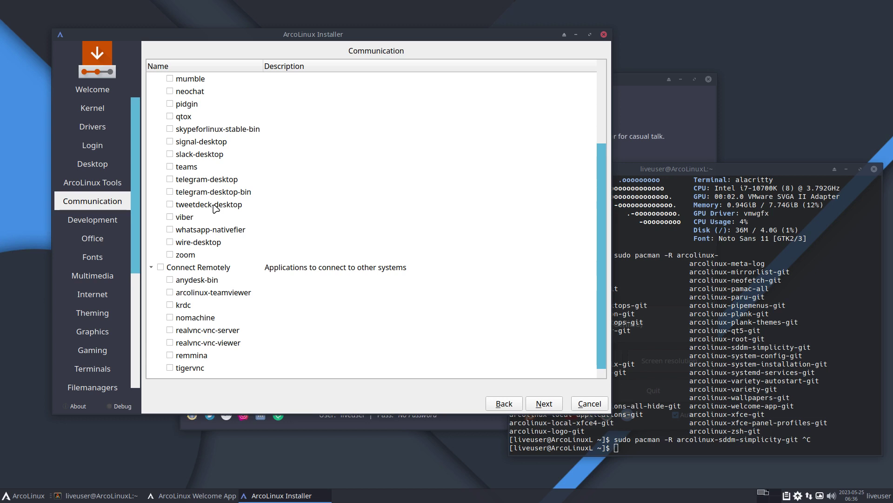
{"action": "left_click", "coordinate": [557, 404]}
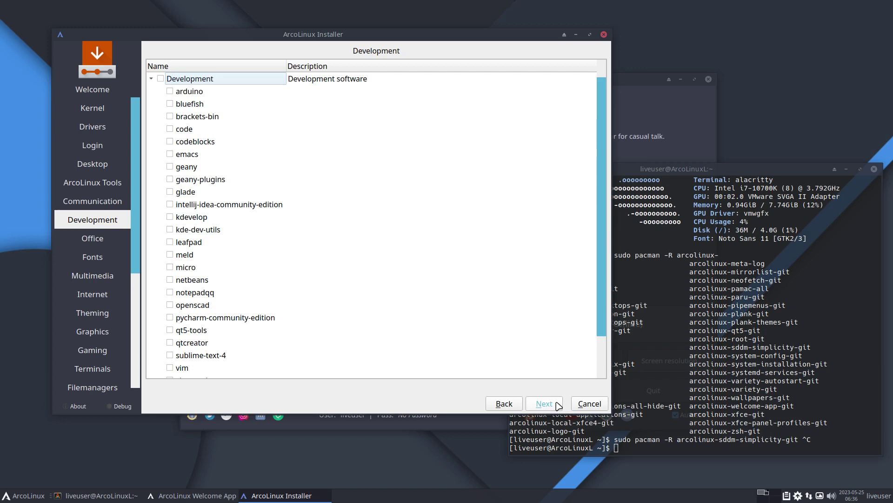
Skip through Development, Office, Fonts, Multimedia and Internet pages to Theming without selecting anything
{"action": "scroll", "coordinate": [545, 345], "scroll_direction": "down", "scroll_amount": 1}
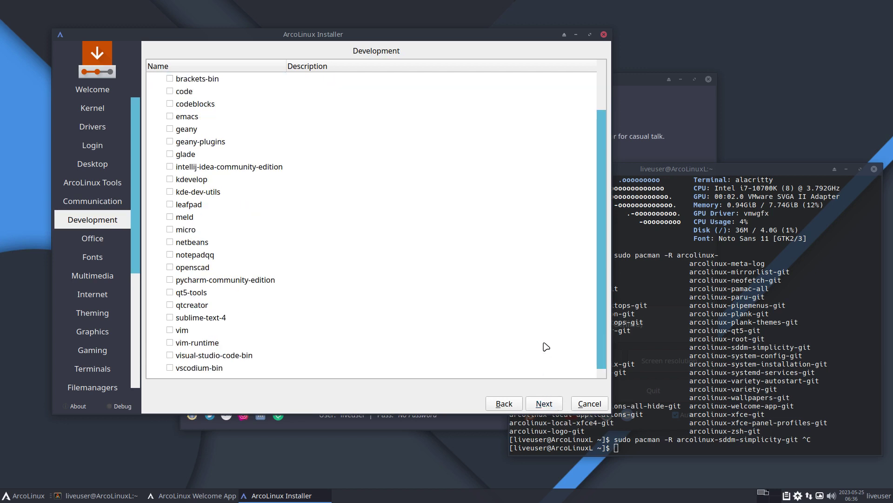
{"action": "left_click", "coordinate": [550, 405]}
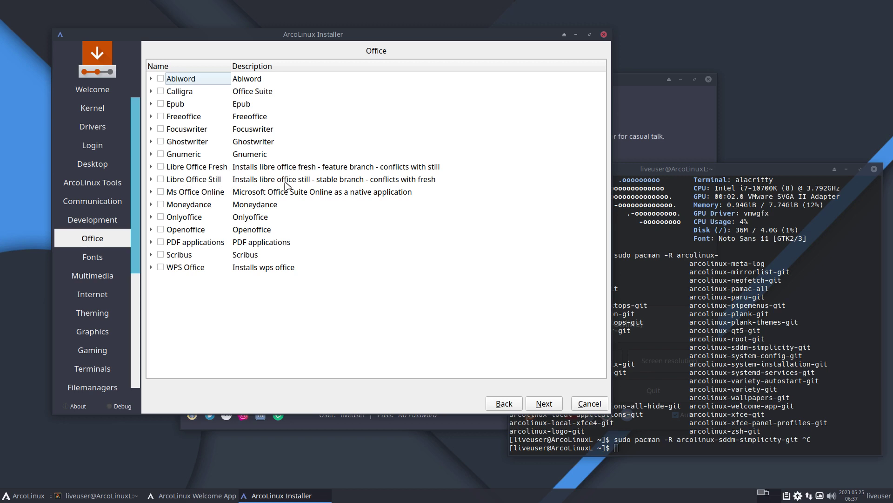
{"action": "left_click", "coordinate": [544, 404]}
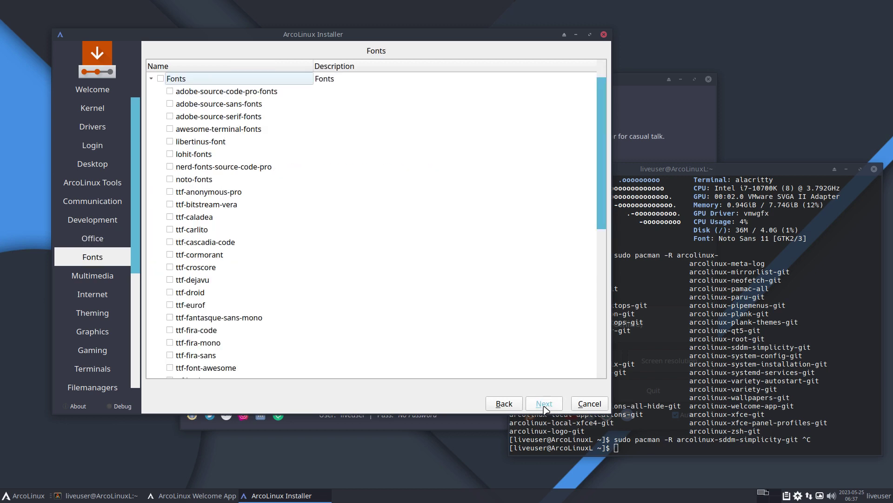
{"action": "left_click", "coordinate": [544, 404]}
{"action": "left_click", "coordinate": [544, 404]}
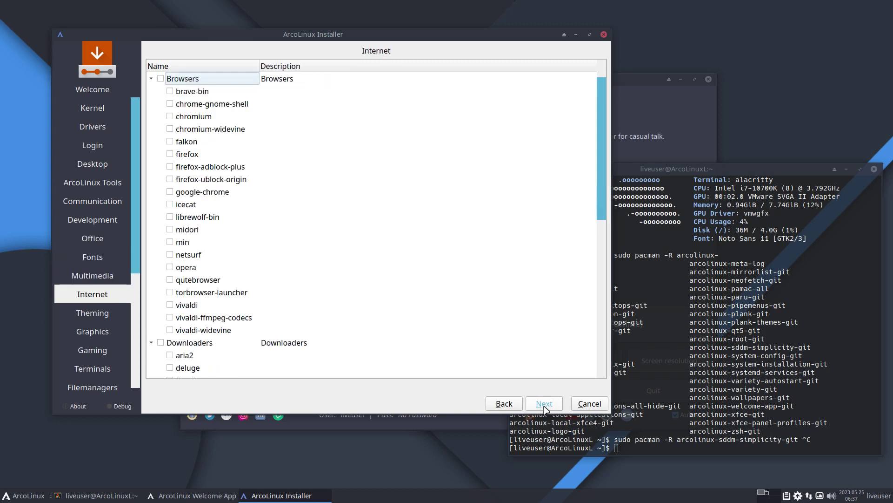
{"action": "left_click", "coordinate": [544, 405]}
Go back to Multimedia and collapse the Audio Software and Video Software groups
{"action": "left_click", "coordinate": [504, 404]}
{"action": "left_click", "coordinate": [504, 403]}
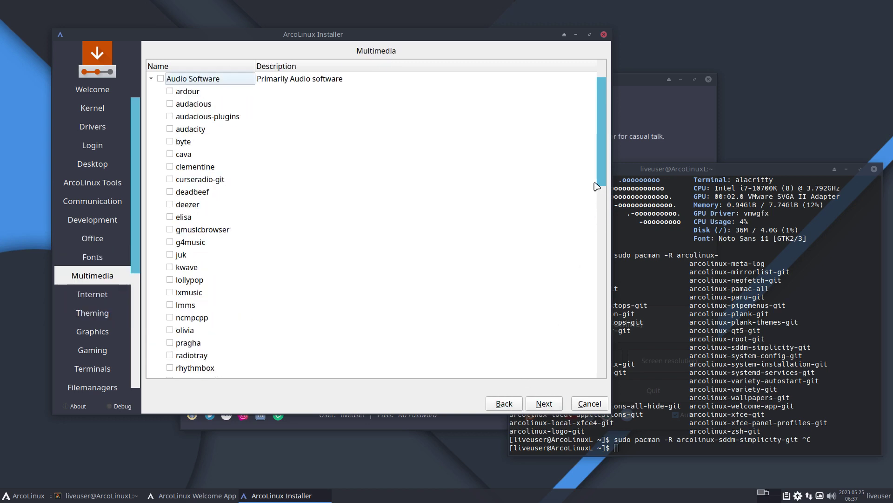
{"action": "left_click_drag", "start_coordinate": [602, 184], "coordinate": [616, 376]}
{"action": "left_click_drag", "start_coordinate": [617, 409], "coordinate": [624, 140]}
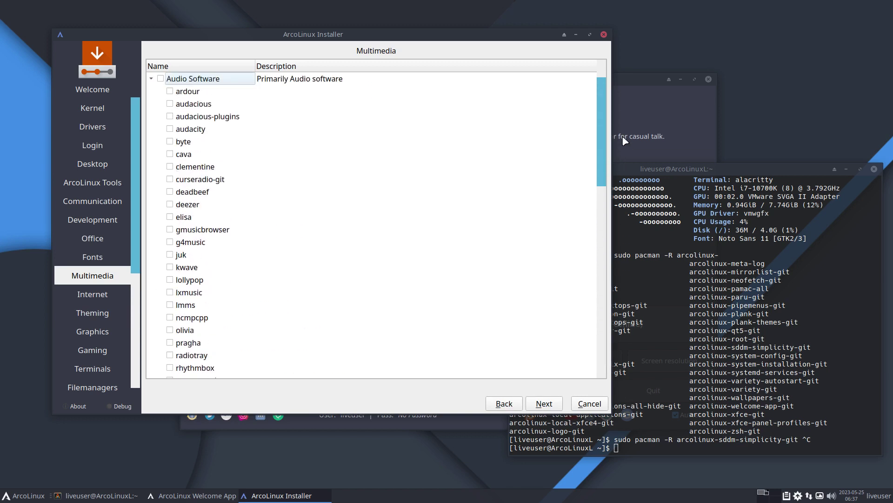
{"action": "left_click", "coordinate": [152, 79]}
{"action": "left_click", "coordinate": [151, 92]}
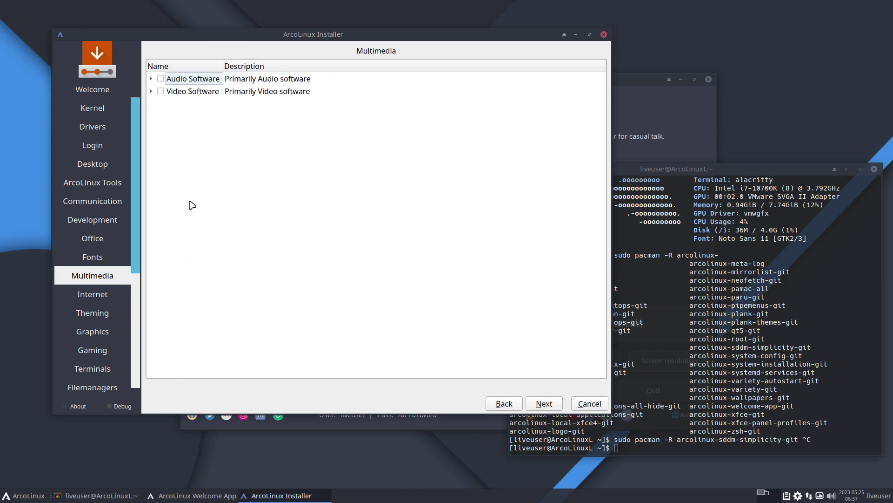
Advance past the Internet and Theming lists unchanged to reach the Graphics page
{"action": "left_click", "coordinate": [543, 405]}
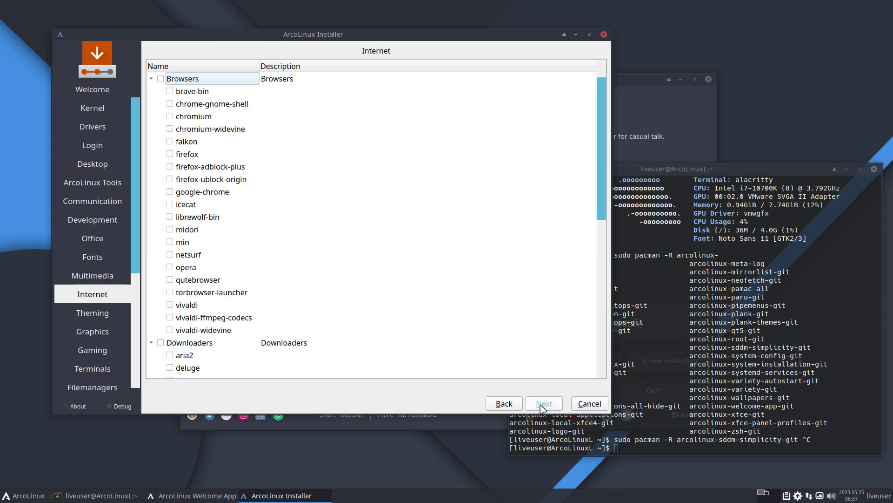
{"action": "scroll", "coordinate": [498, 367], "scroll_direction": "down", "scroll_amount": 8}
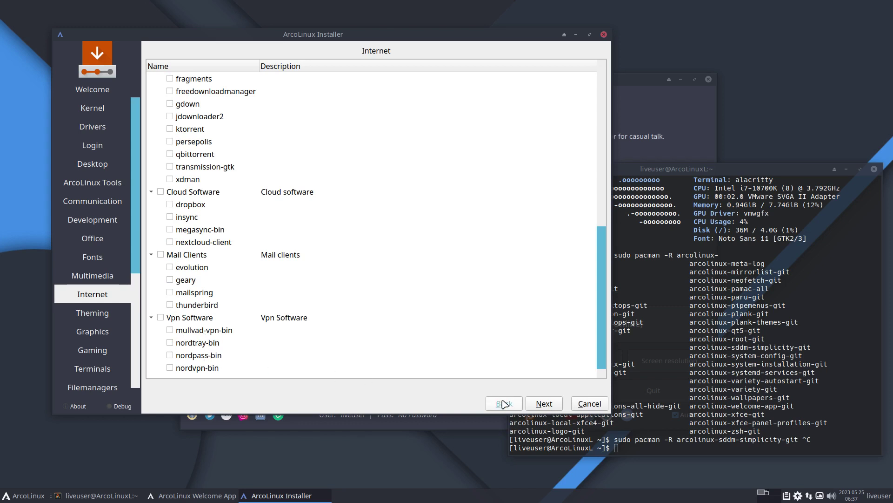
{"action": "left_click", "coordinate": [544, 404]}
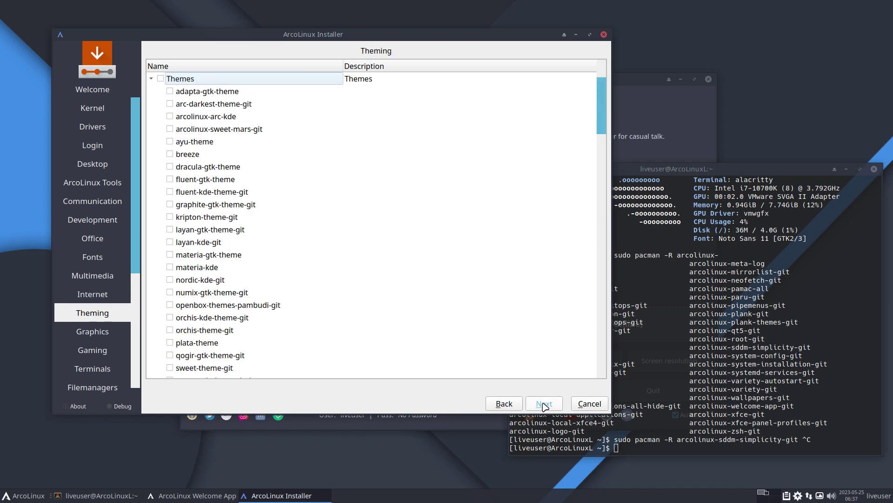
{"action": "scroll", "coordinate": [392, 295], "scroll_direction": "down", "scroll_amount": 15}
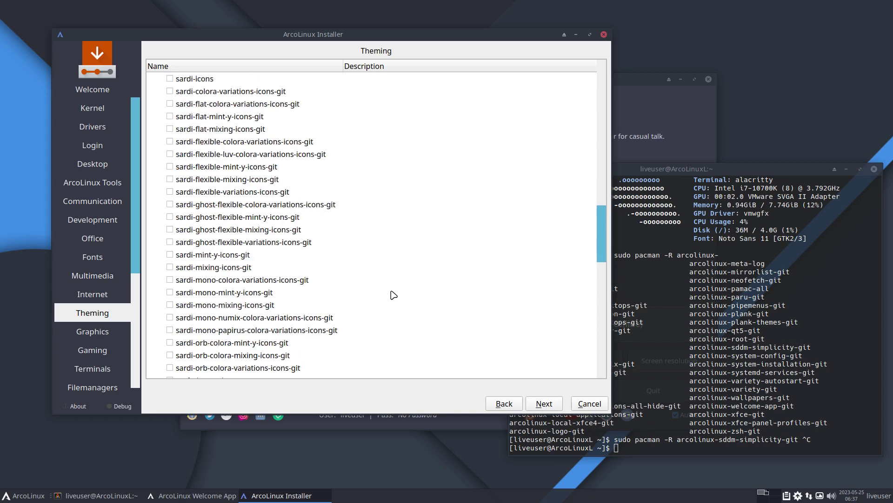
{"action": "scroll", "coordinate": [393, 295], "scroll_direction": "up", "scroll_amount": 10}
{"action": "scroll", "coordinate": [393, 295], "scroll_direction": "down", "scroll_amount": 15}
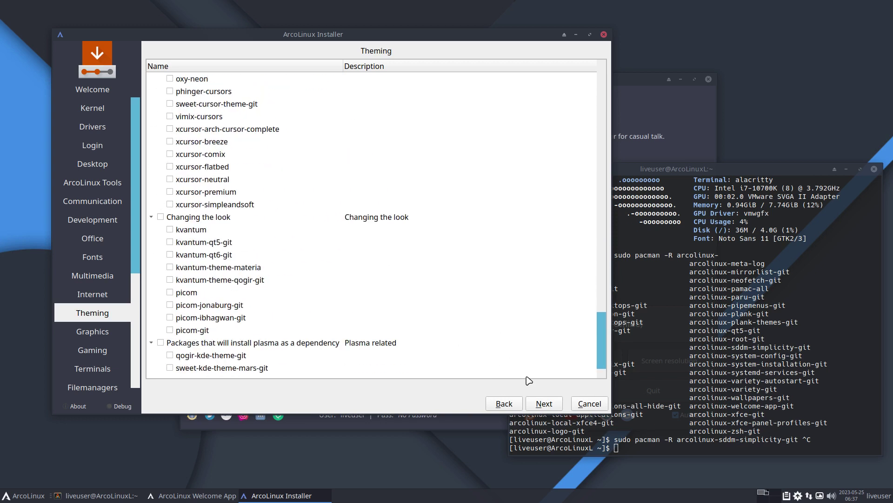
{"action": "left_click", "coordinate": [555, 407]}
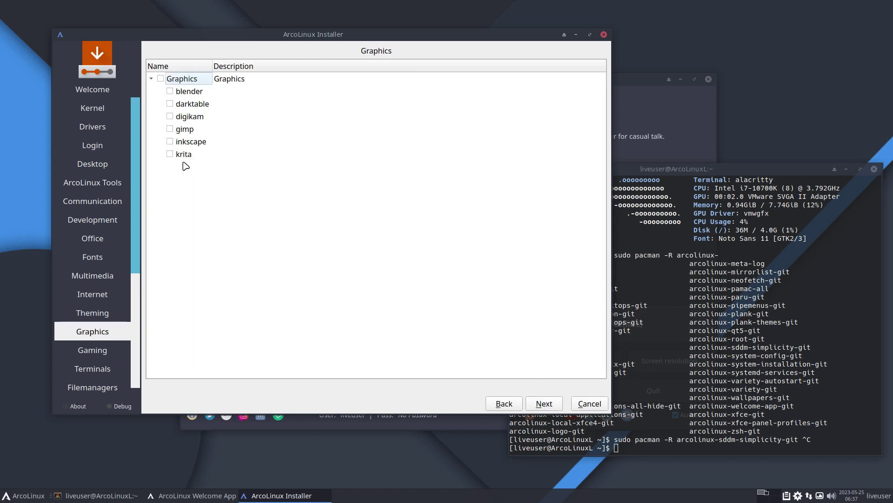
Check installed graphics apps in the applications menu, then leave Graphics unticked and advance to Gaming
{"action": "left_click", "coordinate": [18, 496]}
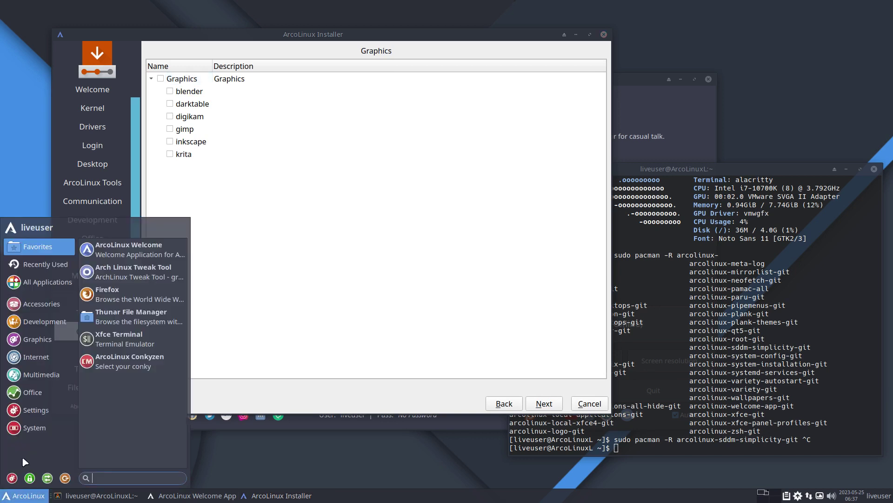
{"action": "mouse_move", "coordinate": [42, 347]}
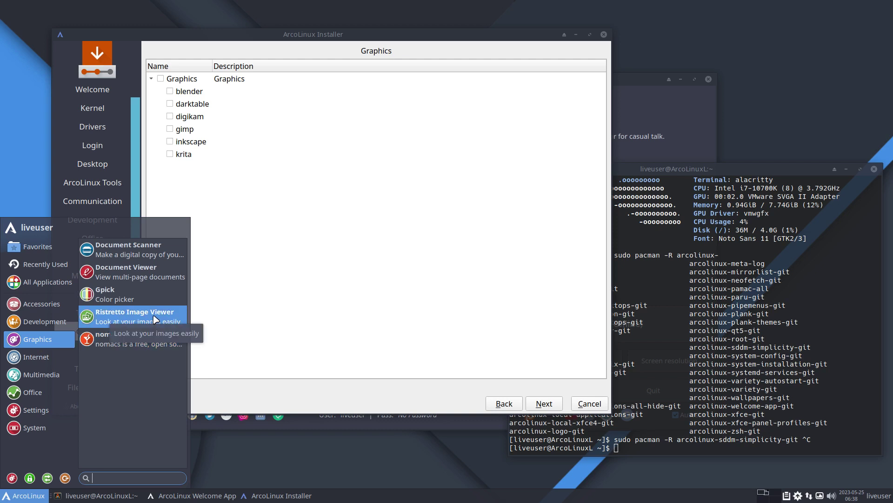
{"action": "left_click", "coordinate": [345, 318]}
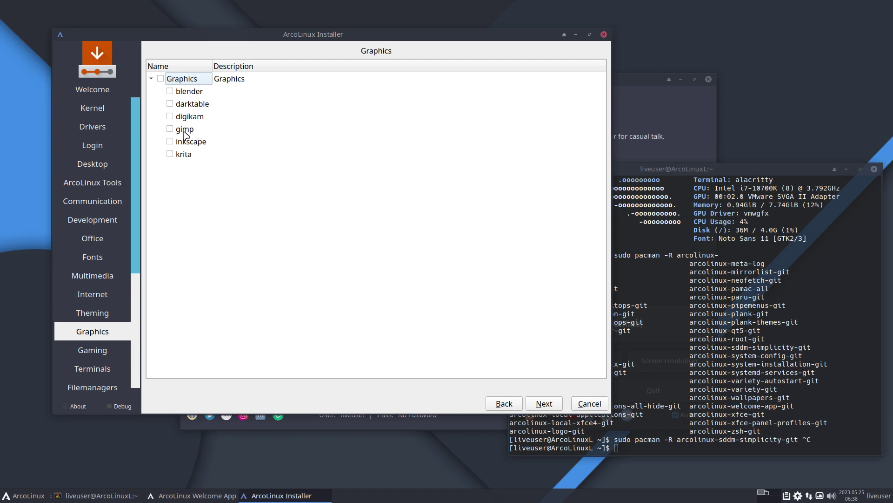
{"action": "left_click", "coordinate": [553, 403]}
{"action": "scroll", "coordinate": [538, 308], "scroll_direction": "down", "scroll_amount": 8}
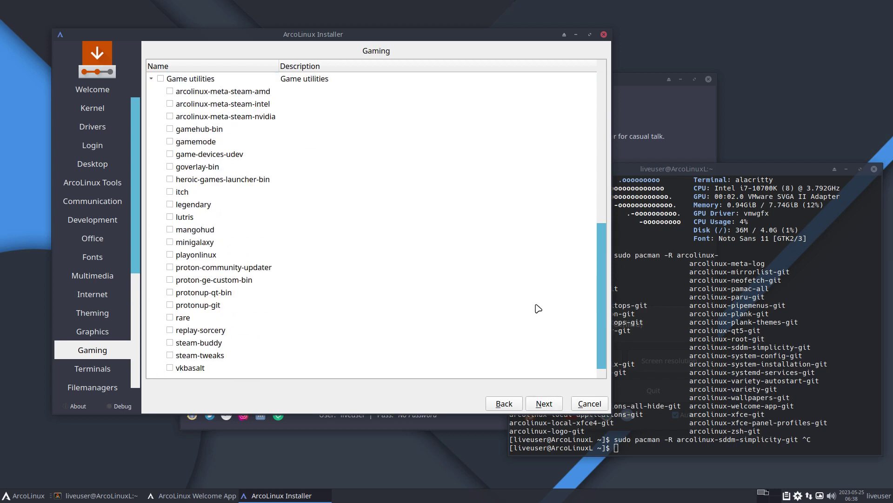
Skip the Gaming, Terminals and Filemanagers pages untouched, advancing to the second Utilities list
{"action": "scroll", "coordinate": [538, 309], "scroll_direction": "up", "scroll_amount": 5}
{"action": "scroll", "coordinate": [538, 308], "scroll_direction": "down", "scroll_amount": 5}
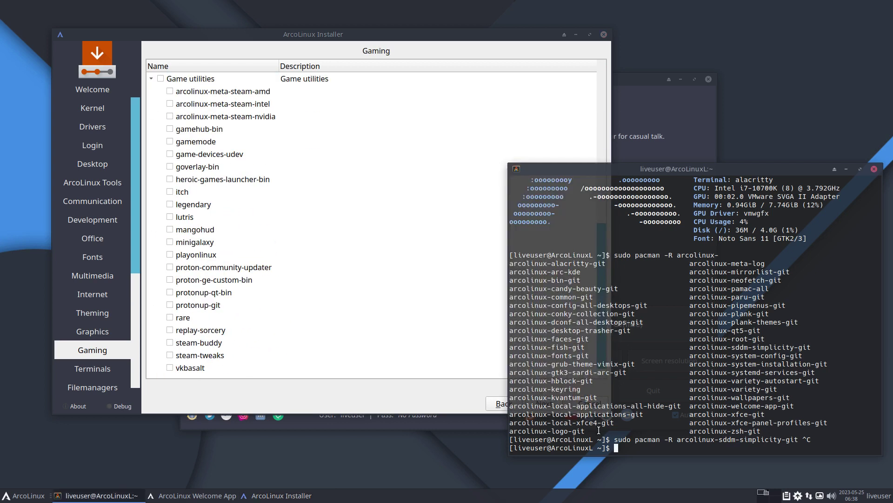
{"action": "left_click", "coordinate": [545, 407]}
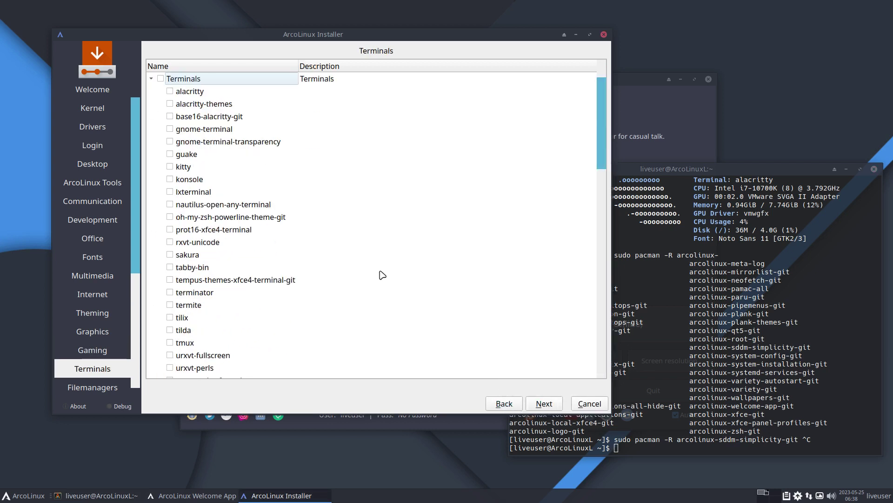
{"action": "scroll", "coordinate": [381, 274], "scroll_direction": "down", "scroll_amount": 5}
{"action": "scroll", "coordinate": [382, 274], "scroll_direction": "down", "scroll_amount": 10}
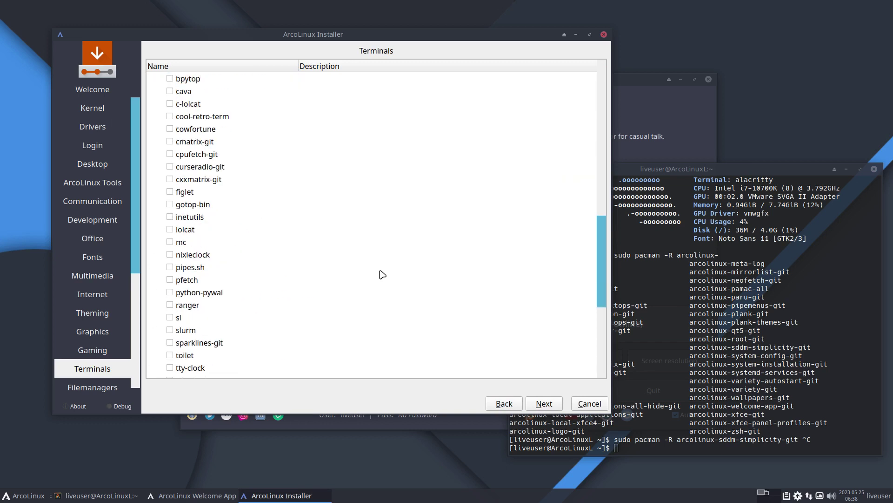
{"action": "left_click", "coordinate": [556, 406]}
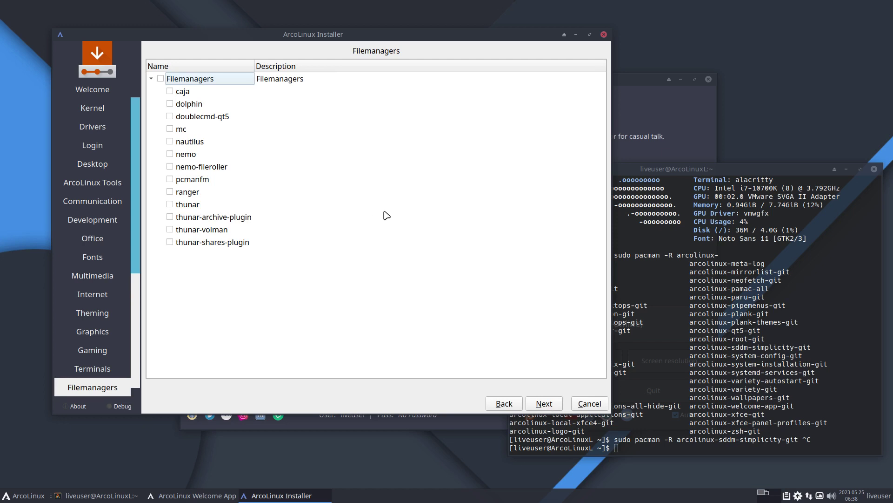
{"action": "left_click", "coordinate": [553, 409]}
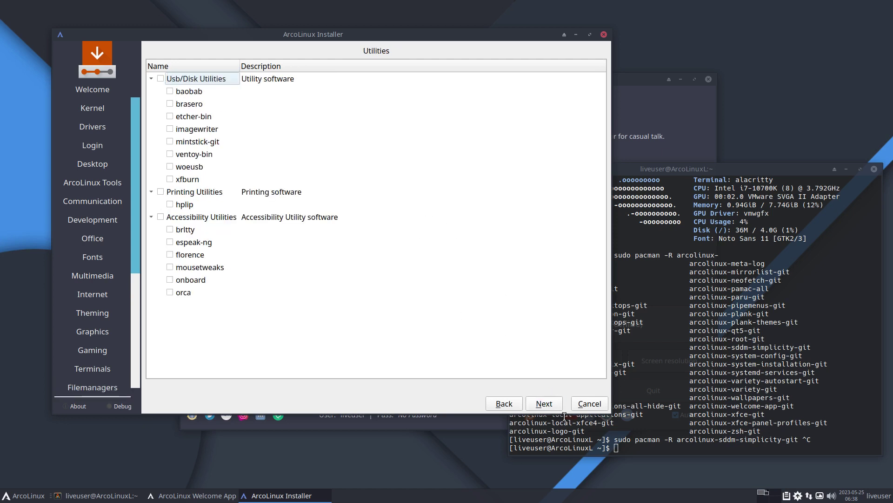
{"action": "left_click", "coordinate": [546, 406]}
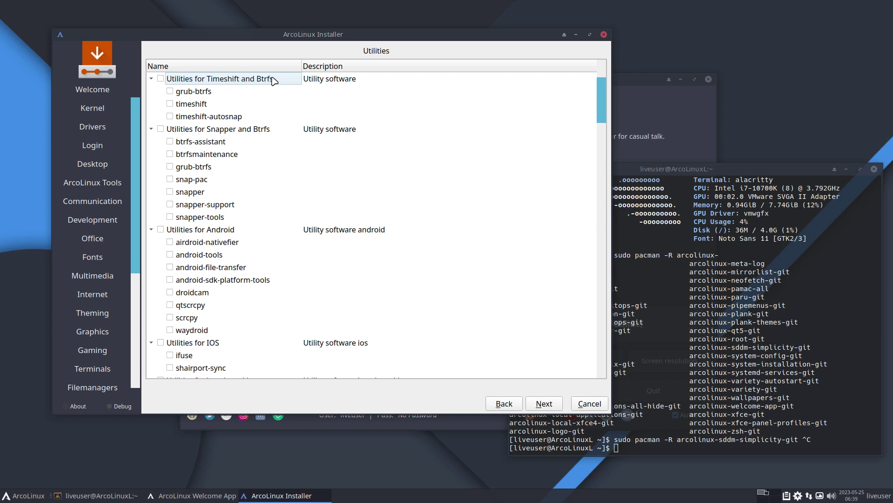
Tick and untick timeshift so Utilities stays unchanged, then bring the terminal forward
{"action": "left_click", "coordinate": [170, 104]}
{"action": "left_click", "coordinate": [171, 105]}
{"action": "scroll", "coordinate": [390, 306], "scroll_direction": "down", "scroll_amount": 6}
{"action": "scroll", "coordinate": [459, 361], "scroll_direction": "down", "scroll_amount": 2}
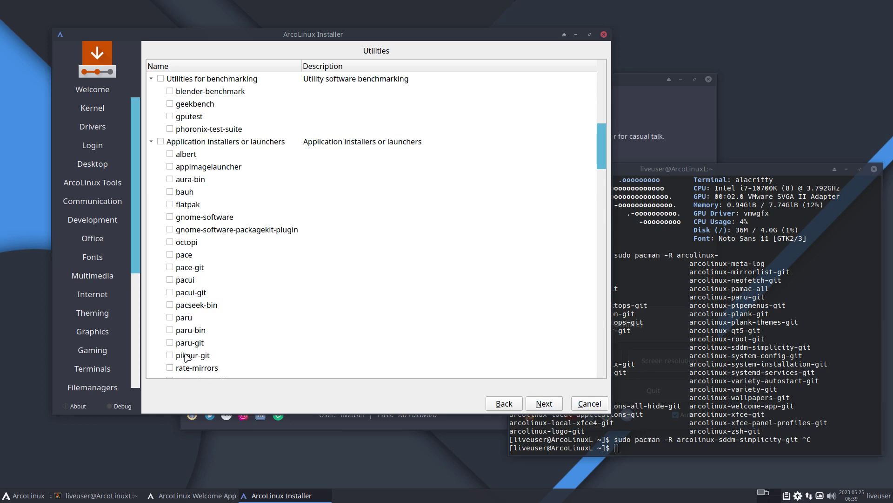
{"action": "scroll", "coordinate": [186, 356], "scroll_direction": "down", "scroll_amount": 4}
{"action": "left_click", "coordinate": [692, 417]}
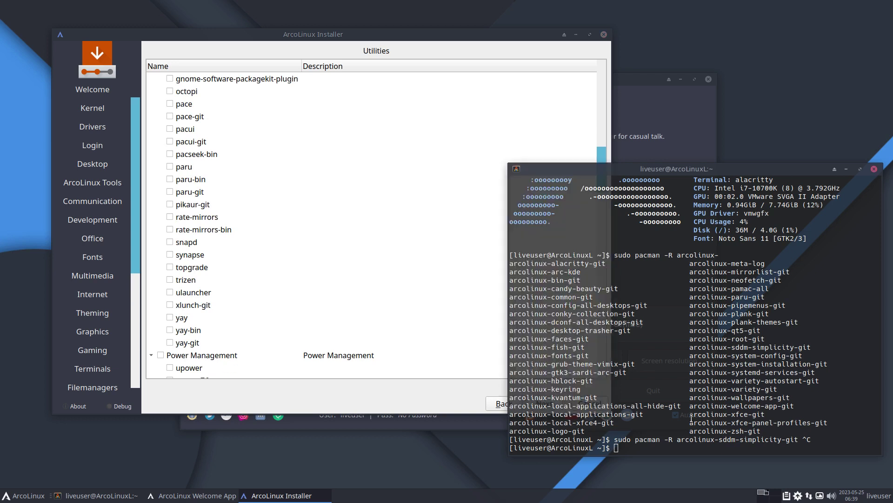
Leave 'sudo pacman -R paru-bin' unrun at the terminal prompt, then advance the installer to Applications
{"action": "type", "text": "sudo pacma"}
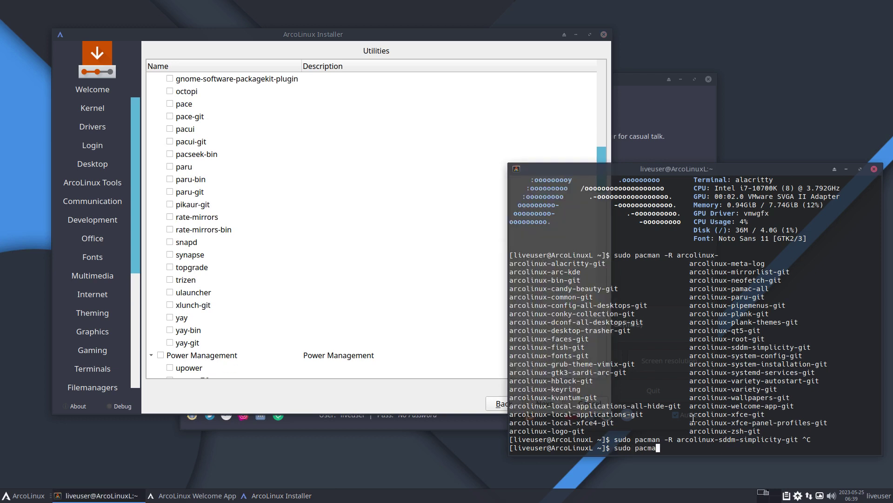
{"action": "type", "text": "n -R g"}
{"action": "key", "text": "BackSpace"}
{"action": "type", "text": "yay"}
{"action": "type", "text": "-bin"}
{"action": "key", "text": "BackSpace"}
{"action": "key", "text": "BackSpace"}
{"action": "key", "text": "BackSpace"}
{"action": "key", "text": "BackSpace"}
{"action": "key", "text": "BackSpace"}
{"action": "key", "text": "BackSpace"}
{"action": "type", "text": "paru-bin"}
{"action": "left_click", "coordinate": [454, 401]}
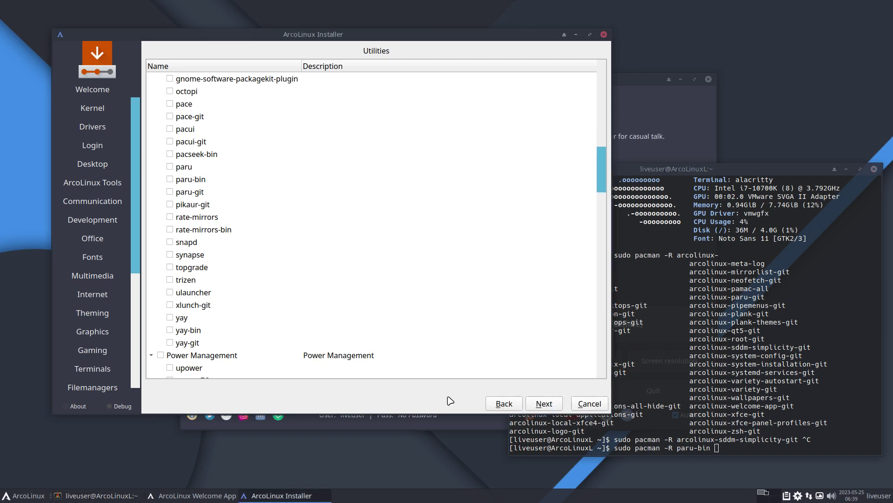
{"action": "left_click", "coordinate": [544, 404]}
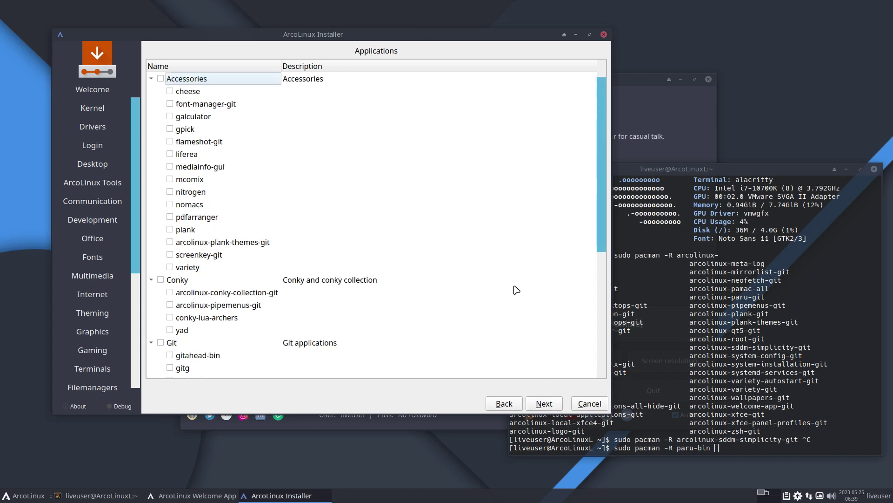
Expand the Qemu software group on Applications without selecting, then advance to ArcoLinux Dev
{"action": "scroll", "coordinate": [516, 290], "scroll_direction": "down", "scroll_amount": 5}
{"action": "scroll", "coordinate": [542, 347], "scroll_direction": "down", "scroll_amount": 1}
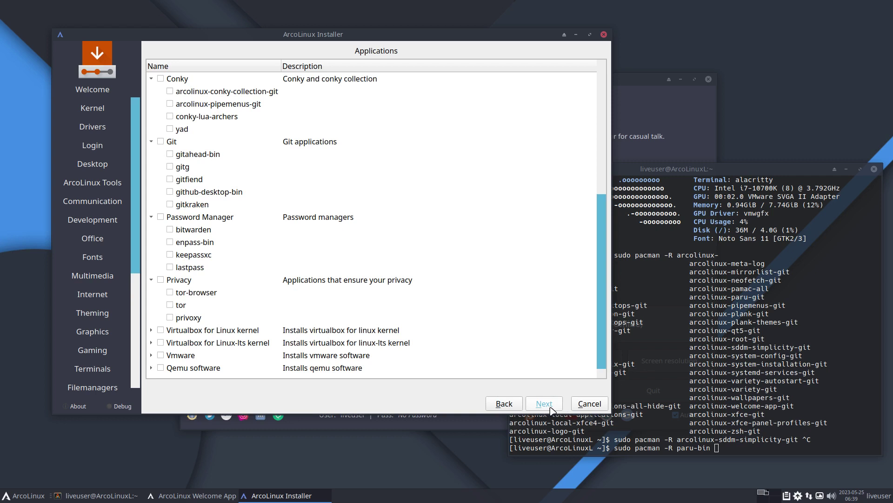
{"action": "left_click", "coordinate": [151, 369]}
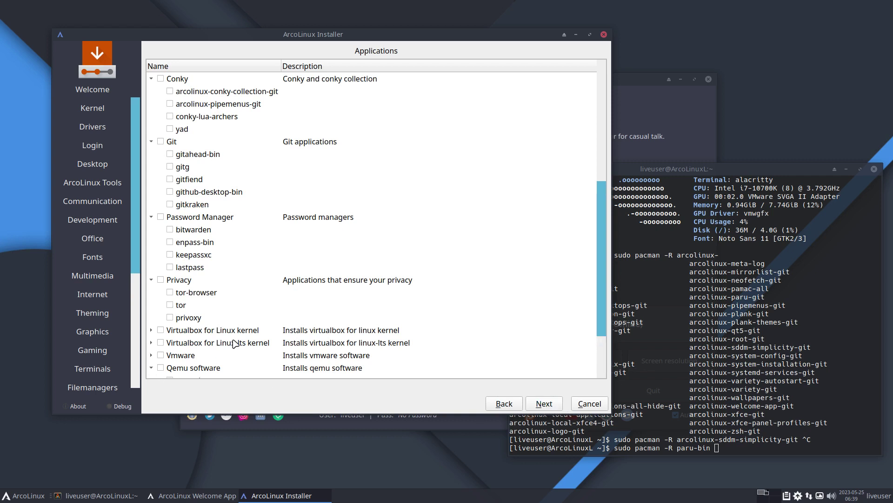
{"action": "scroll", "coordinate": [235, 343], "scroll_direction": "down", "scroll_amount": 1}
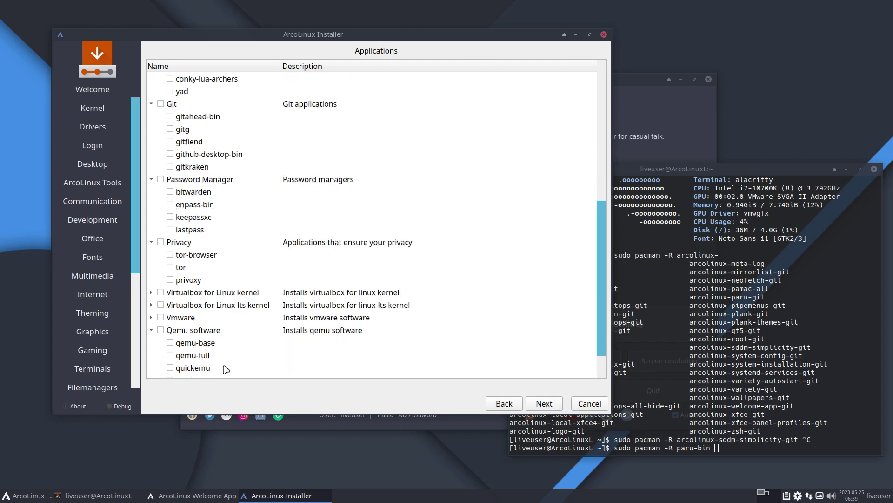
{"action": "scroll", "coordinate": [226, 369], "scroll_direction": "down", "scroll_amount": 1}
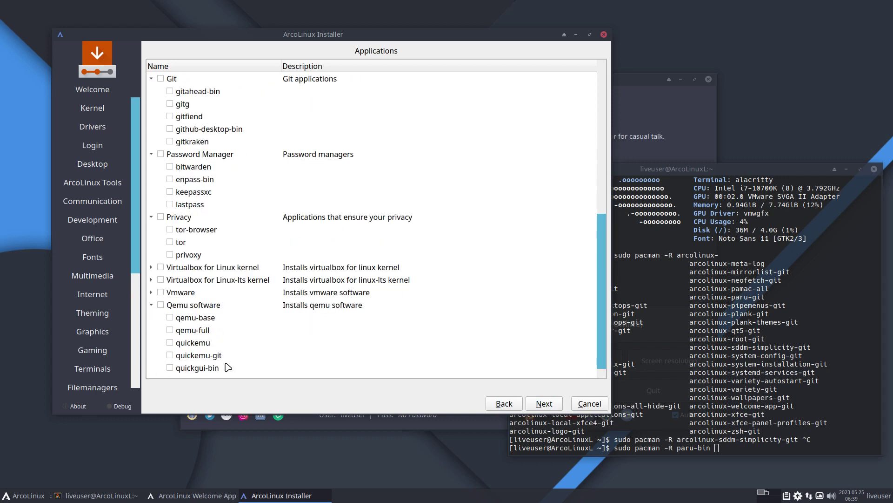
{"action": "left_click", "coordinate": [544, 404]}
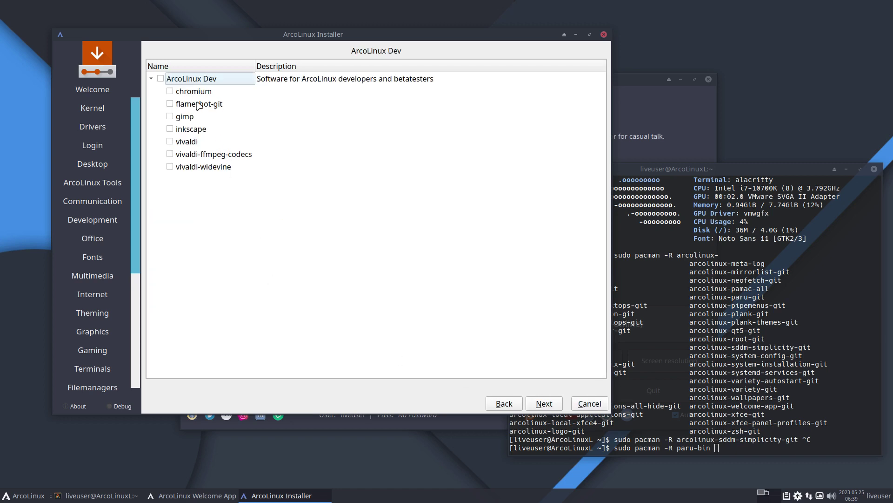
Tick and untick ArcoLinux Dev, reach the Europe/Brussels Location page and open the en_US.UTF-8 locale dialog
{"action": "left_click", "coordinate": [161, 79]}
{"action": "left_click", "coordinate": [161, 82]}
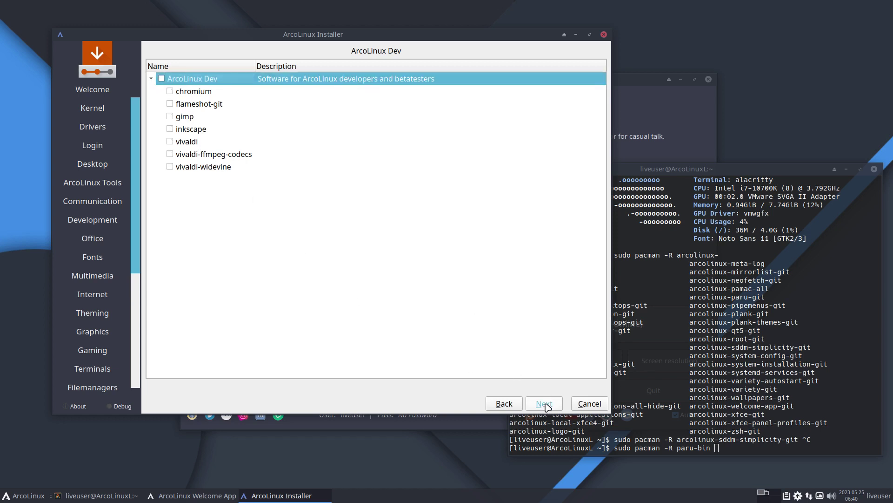
{"action": "left_click", "coordinate": [547, 406]}
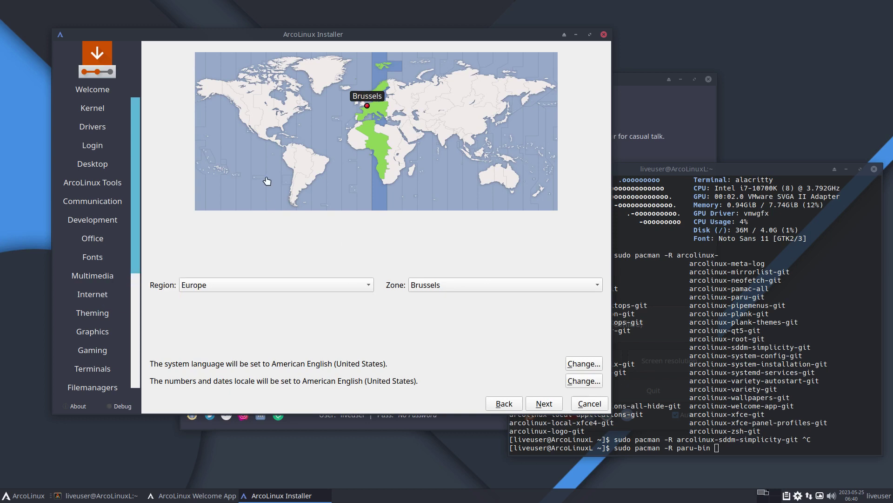
{"action": "left_click", "coordinate": [585, 364]}
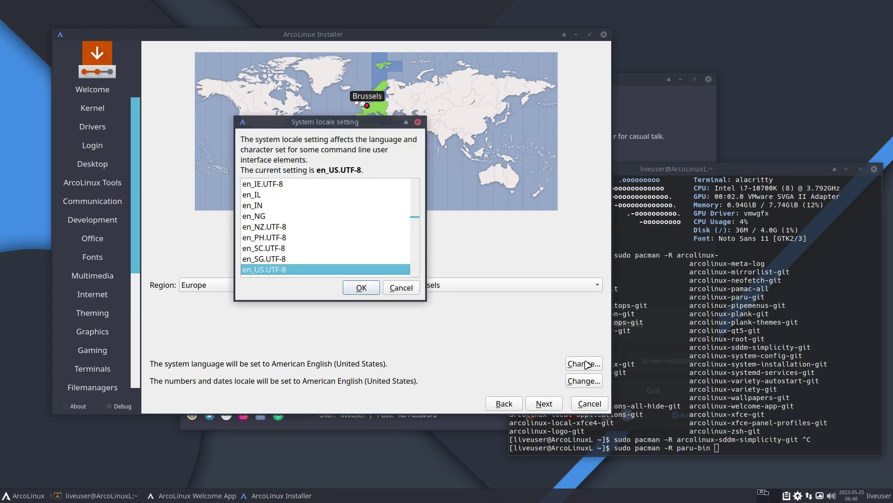
Keep American English for both the system language and the numbers and dates locale
{"action": "left_click", "coordinate": [400, 288]}
{"action": "left_click", "coordinate": [580, 382]}
{"action": "left_click", "coordinate": [402, 289]}
Set the keyboard layout to Belgian and choose Erase disk on the partitions page
{"action": "left_click", "coordinate": [544, 403]}
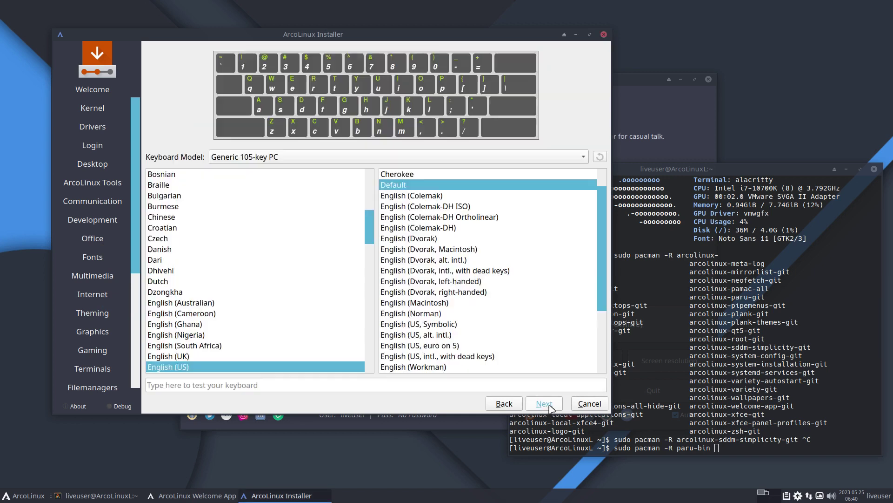
{"action": "scroll", "coordinate": [214, 302], "scroll_direction": "up", "scroll_amount": 5}
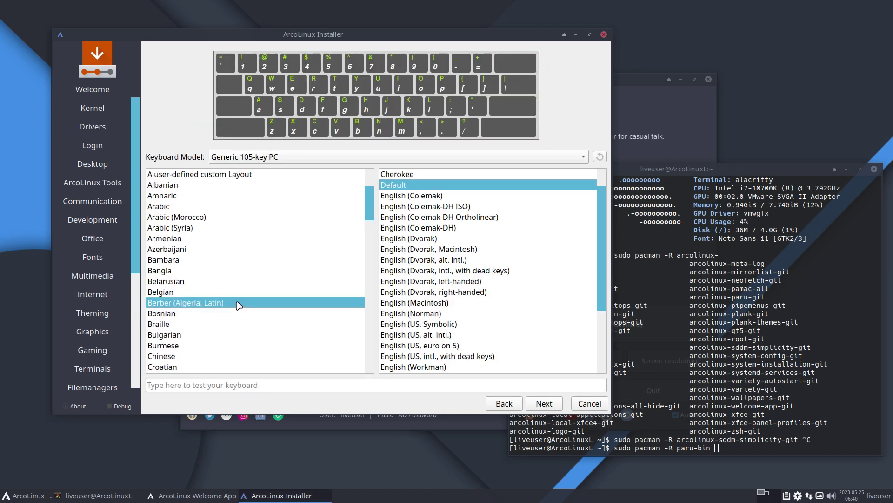
{"action": "left_click", "coordinate": [213, 293]}
{"action": "left_click", "coordinate": [563, 405]}
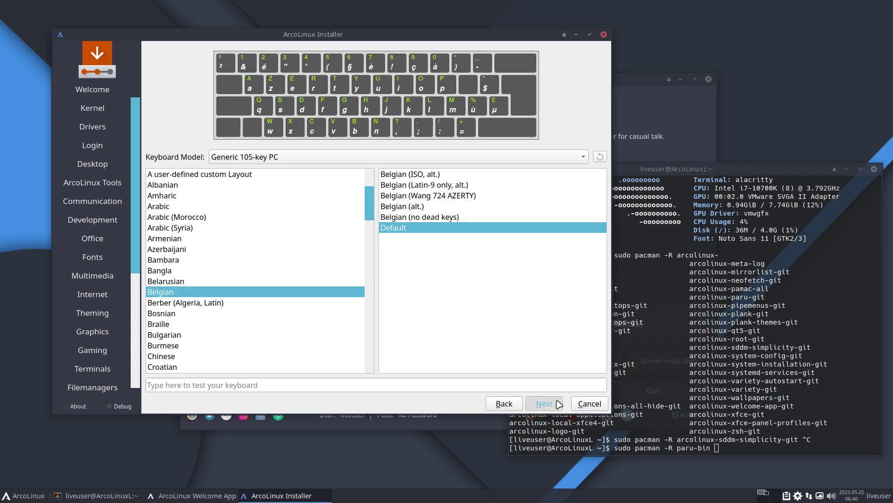
{"action": "left_click", "coordinate": [233, 136]}
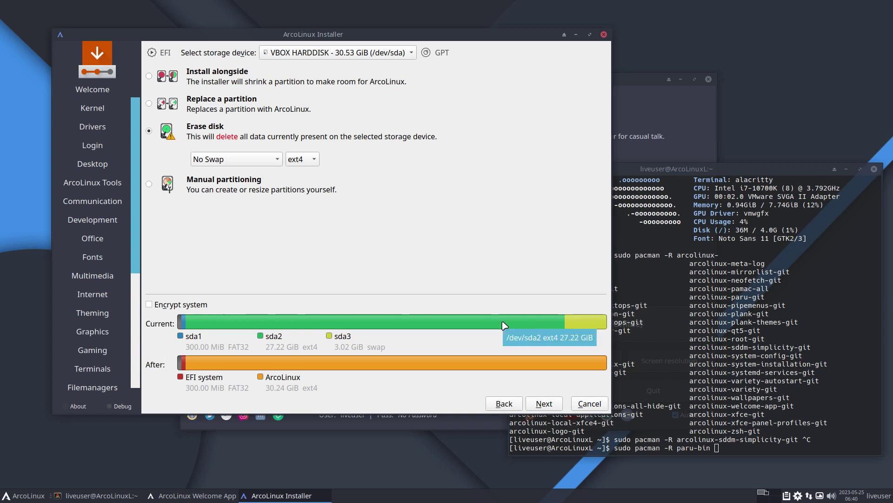
{"action": "mouse_move", "coordinate": [599, 323]}
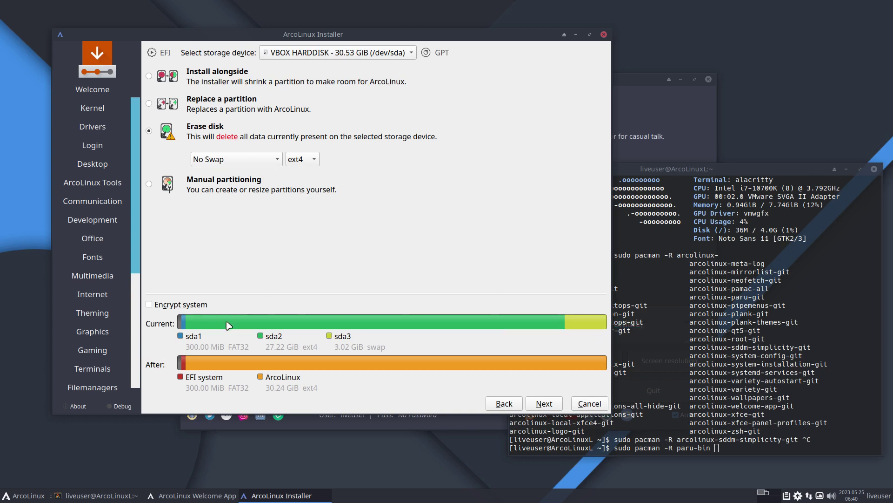
{"action": "mouse_move", "coordinate": [560, 325]}
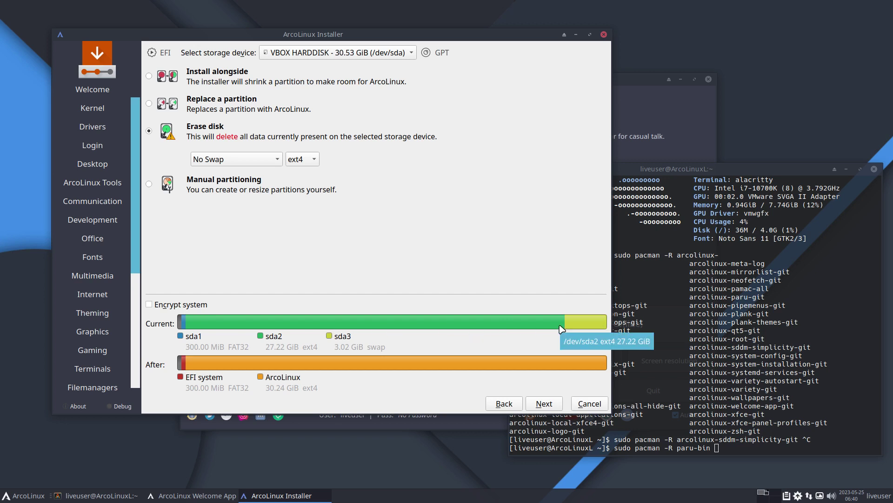
{"action": "left_click", "coordinate": [269, 160]}
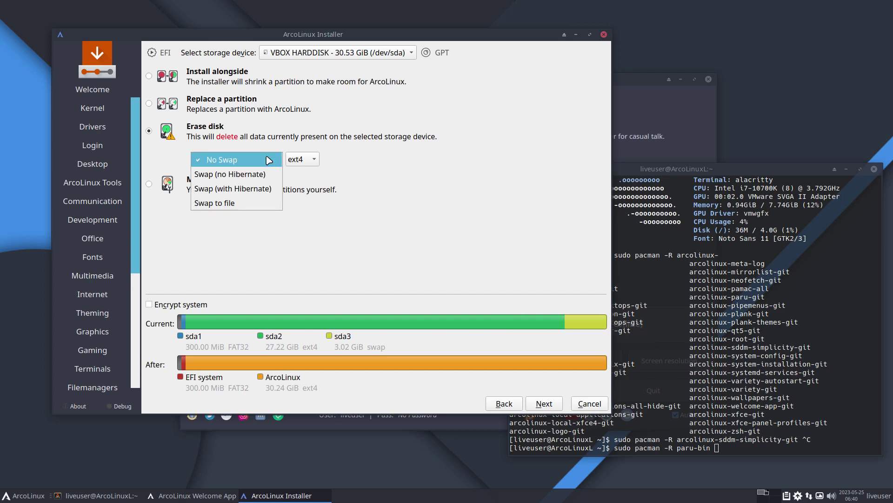
{"action": "left_click", "coordinate": [268, 159]}
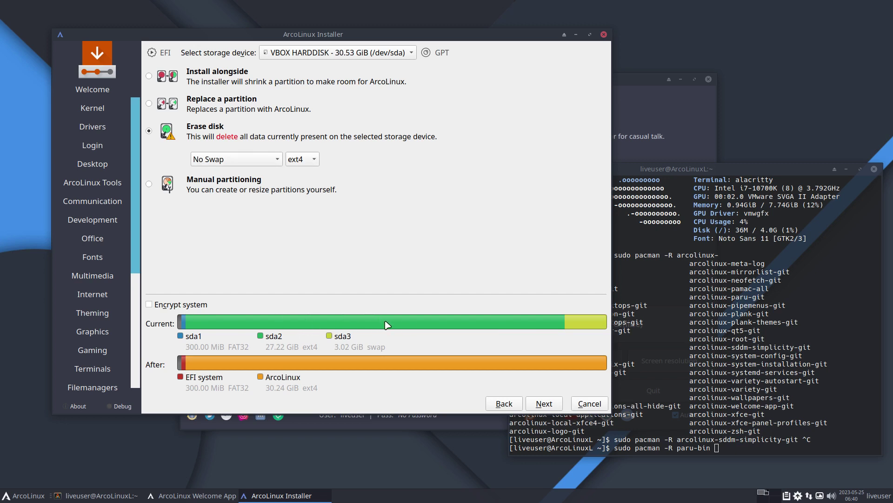
Enter the user's name, reuse it as the login and computer name, and continue to the Summary
{"action": "mouse_move", "coordinate": [386, 324]}
{"action": "left_click", "coordinate": [549, 405]}
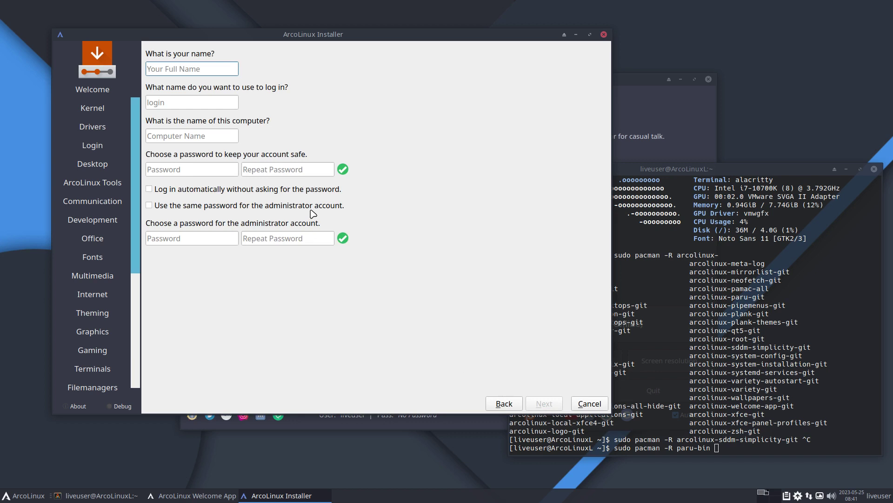
{"action": "type", "text": "erik"}
{"action": "key", "text": "Tab"}
{"action": "key", "text": "Tab"}
{"action": "key", "text": "Tab"}
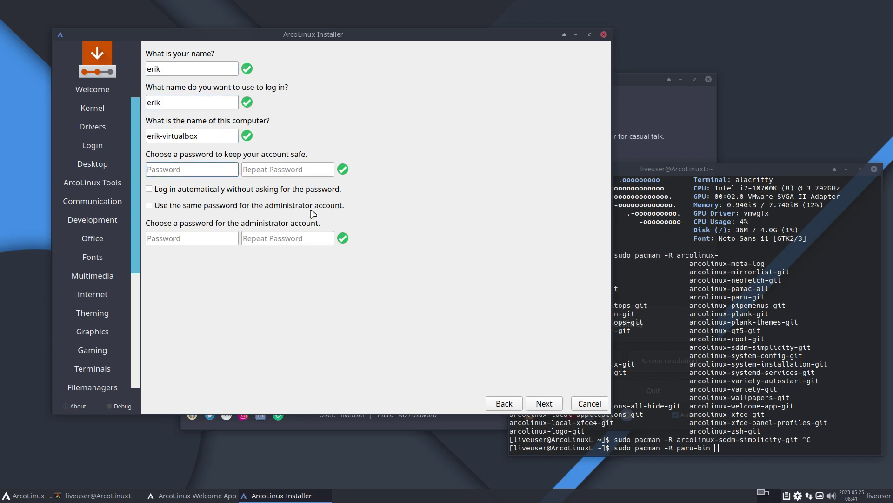
{"action": "type", "text": "erik"}
{"action": "key", "text": "Tab"}
{"action": "type", "text": "erik"}
{"action": "key", "text": "Tab"}
{"action": "key", "text": "space"}
{"action": "key", "text": "Tab"}
{"action": "key", "text": "space"}
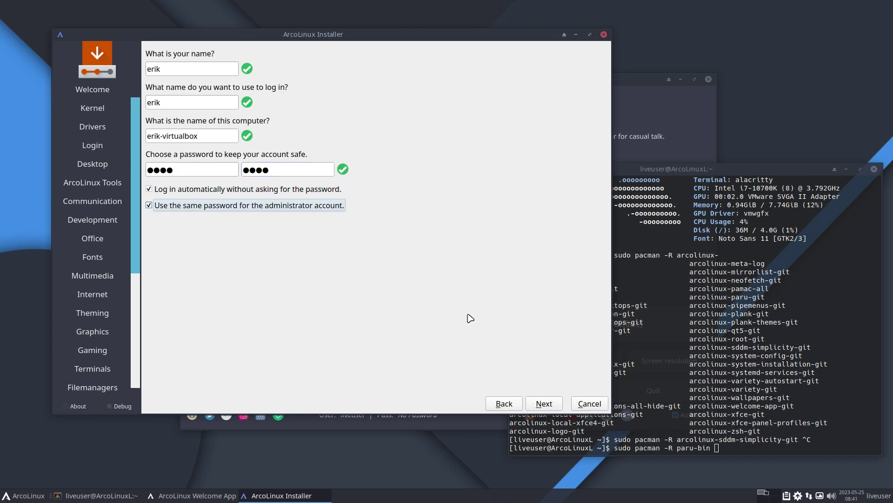
{"action": "left_click", "coordinate": [542, 403]}
{"action": "left_click", "coordinate": [543, 404]}
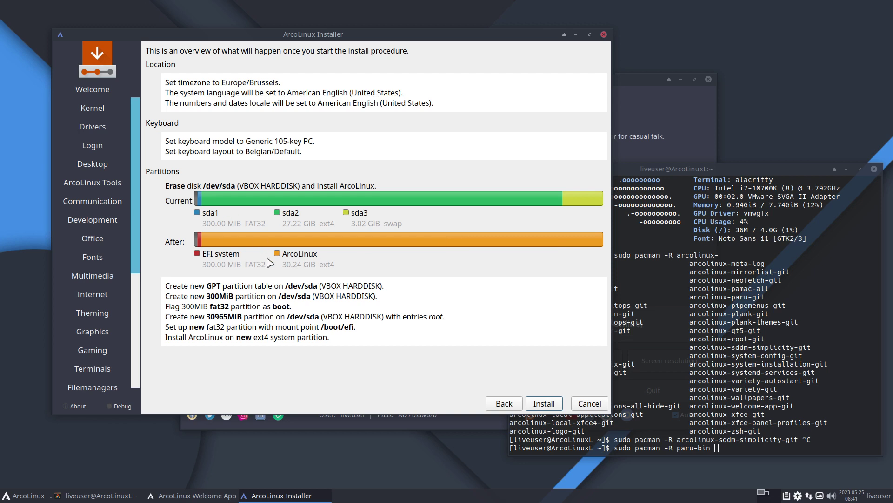
Start and confirm the installation, switch to the log view with 'rsync' selected, and raise the terminal
{"action": "left_click", "coordinate": [536, 403]}
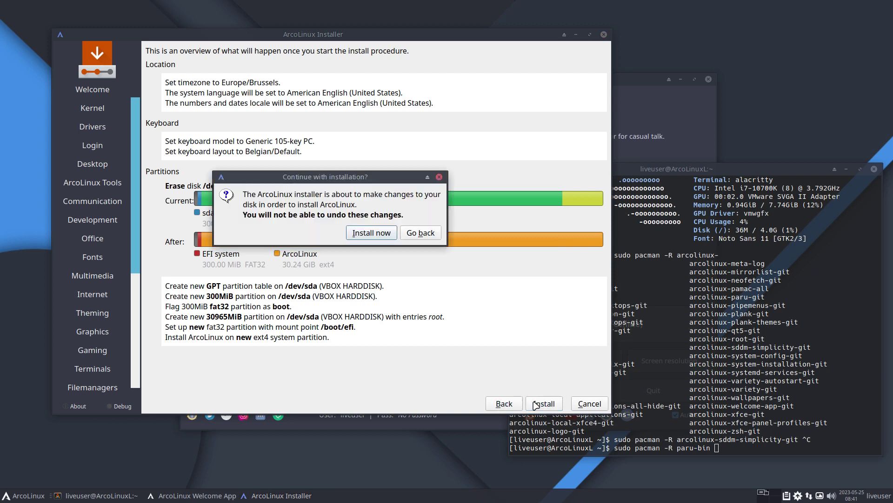
{"action": "left_click", "coordinate": [383, 238]}
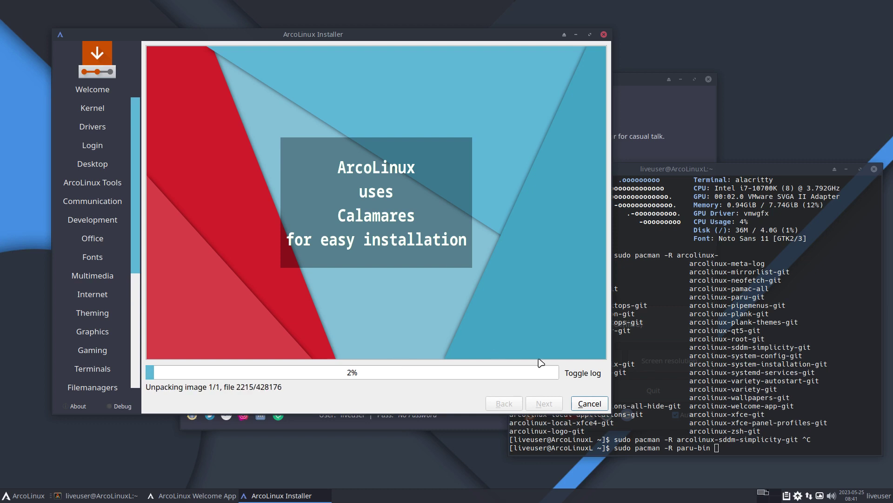
{"action": "left_click", "coordinate": [588, 373]}
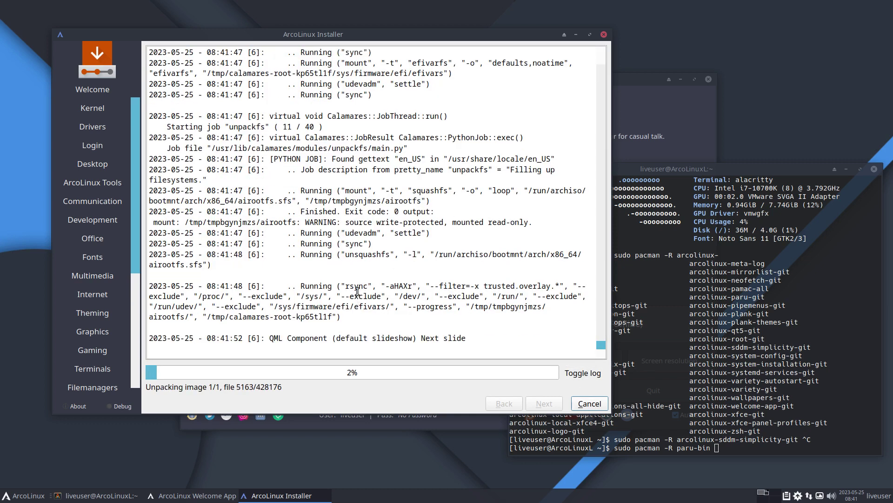
{"action": "double_click", "coordinate": [353, 286]}
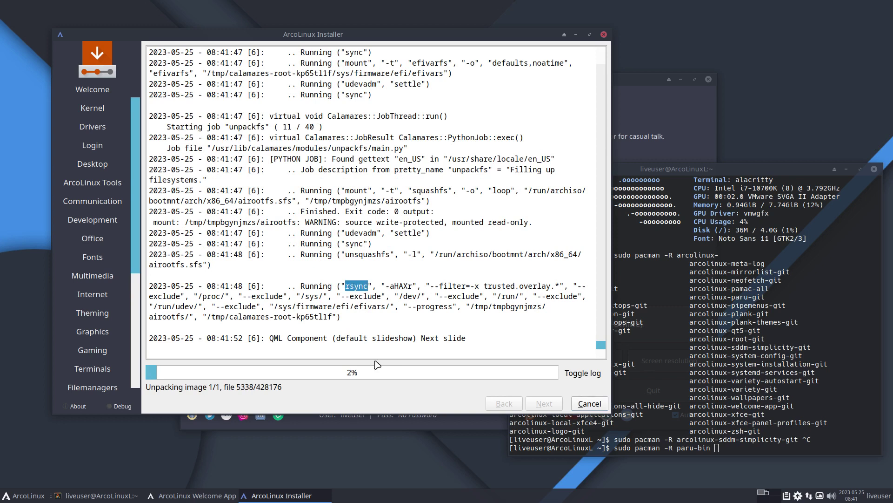
{"action": "left_click", "coordinate": [739, 383]}
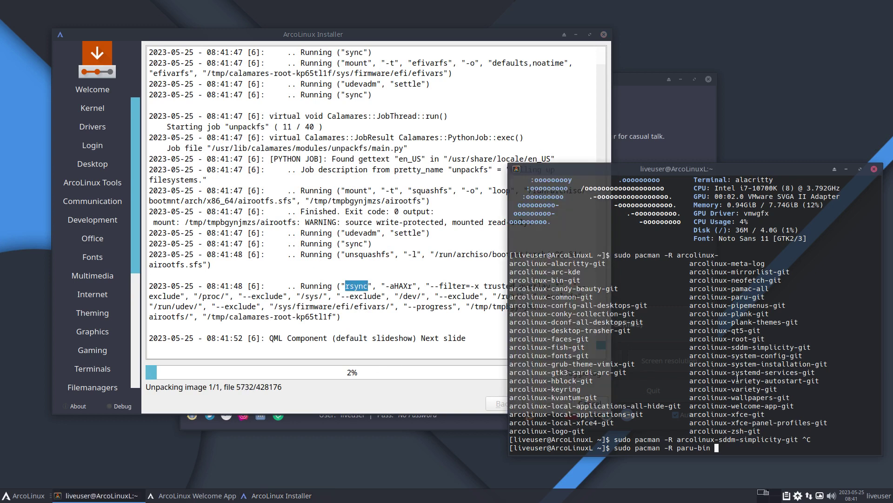
Clear the unfinished 'sudo pacman -R paru-bin' command and run 'man rsync'
{"action": "key", "text": "BackSpace"}
{"action": "key", "text": "BackSpace"}
{"action": "key", "text": "BackSpace"}
{"action": "key", "text": "BackSpace"}
{"action": "key", "text": "BackSpace"}
{"action": "key", "text": "BackSpace"}
{"action": "key", "text": "BackSpace"}
{"action": "key", "text": "BackSpace"}
{"action": "key", "text": "BackSpace"}
{"action": "key", "text": "BackSpace"}
{"action": "key", "text": "BackSpace"}
{"action": "key", "text": "BackSpace"}
{"action": "key", "text": "BackSpace"}
{"action": "key", "text": "BackSpace"}
{"action": "key", "text": "BackSpace"}
{"action": "key", "text": "BackSpace"}
{"action": "key", "text": "BackSpace"}
{"action": "key", "text": "BackSpace"}
{"action": "key", "text": "BackSpace"}
{"action": "key", "text": "BackSpace"}
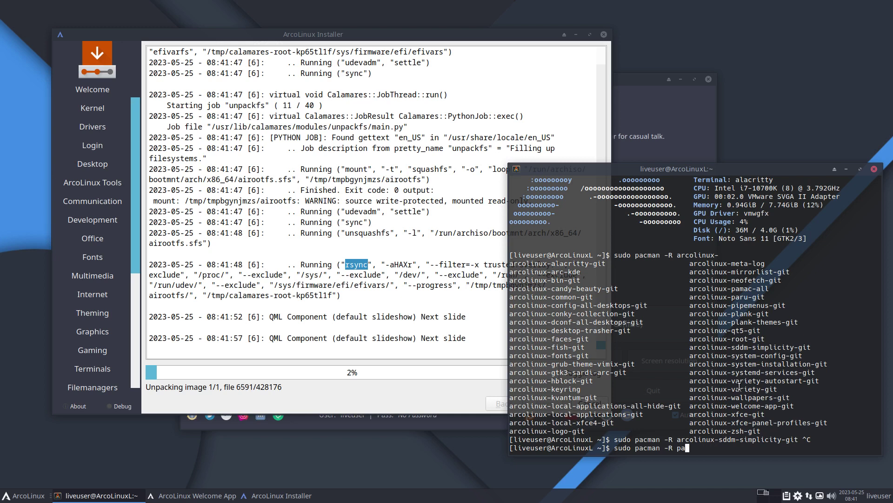
{"action": "type", "text": "man rsyu"}
{"action": "key", "text": "BackSpace"}
{"action": "type", "text": "nc"}
{"action": "key", "text": "Return"}
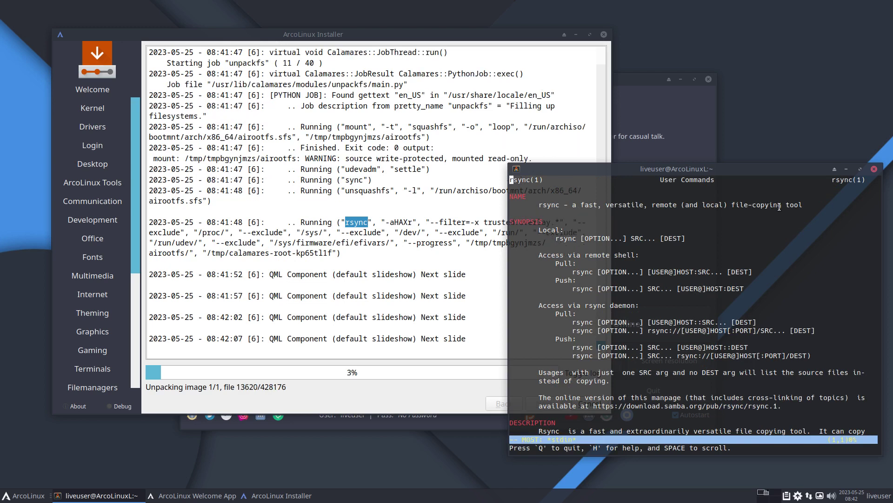
Highlight SRC, DEST and the push-destination lines in the rsync synopsis, then scroll toward Advanced Usage
{"action": "double_click", "coordinate": [643, 238]}
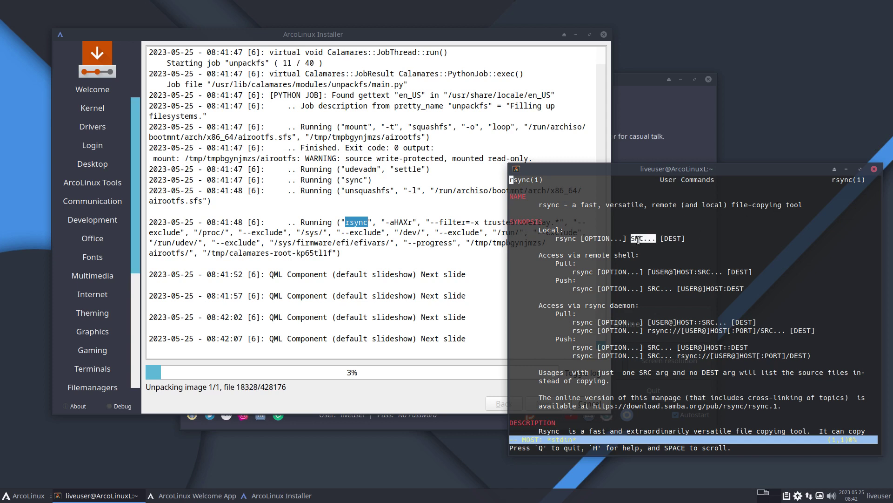
{"action": "double_click", "coordinate": [673, 238]}
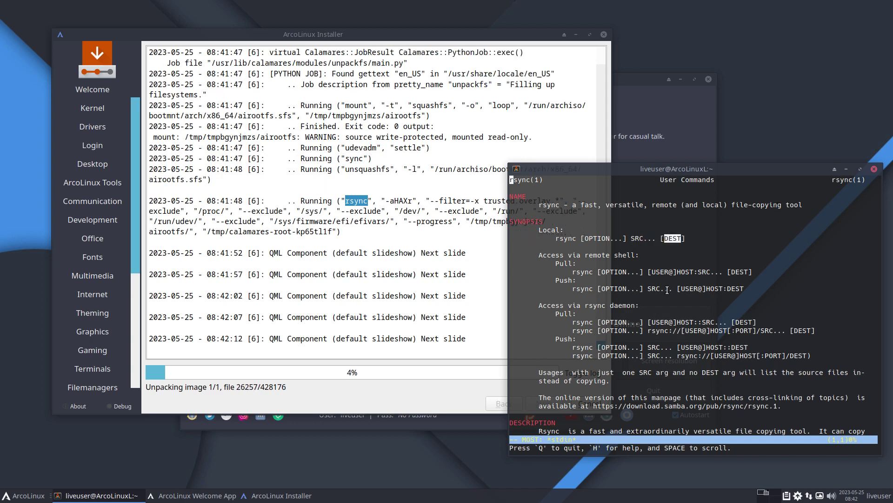
{"action": "left_click_drag", "start_coordinate": [681, 347], "coordinate": [749, 348]}
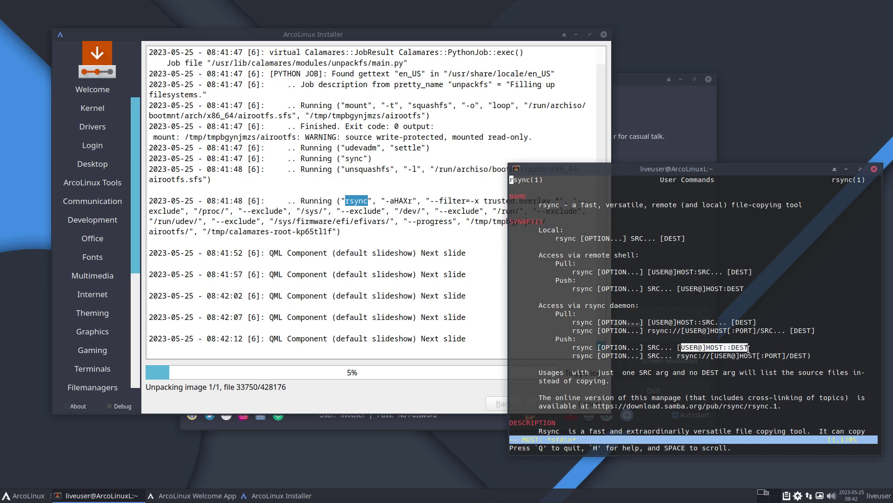
{"action": "left_click_drag", "start_coordinate": [677, 355], "coordinate": [815, 364]}
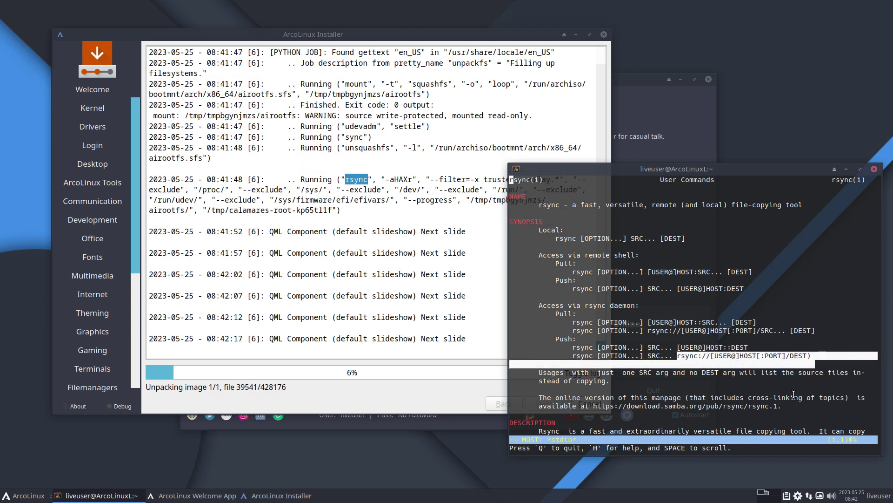
{"action": "scroll", "coordinate": [740, 412], "scroll_direction": "down", "scroll_amount": 15}
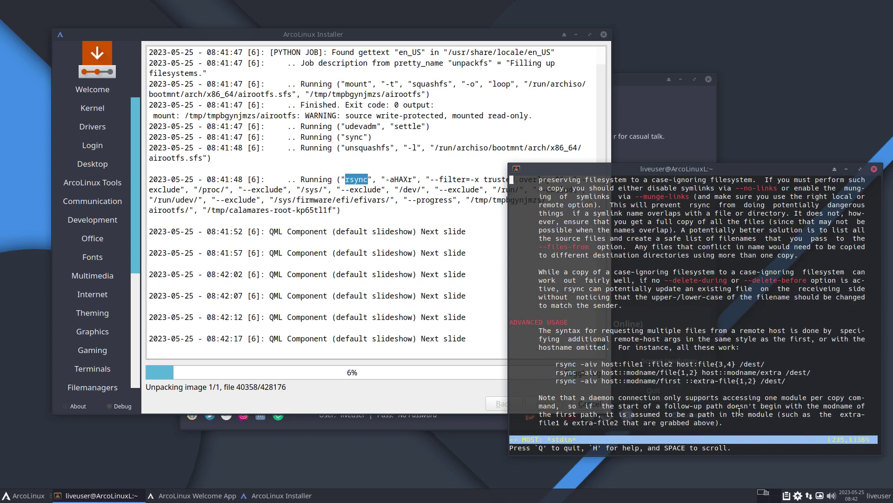
{"action": "scroll", "coordinate": [740, 412], "scroll_direction": "down", "scroll_amount": 2}
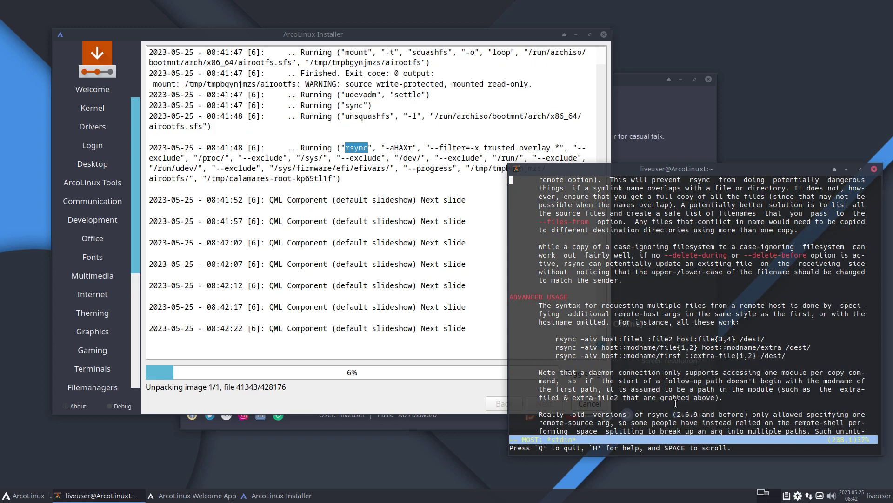
{"action": "scroll", "coordinate": [676, 403], "scroll_direction": "down", "scroll_amount": 1}
{"action": "scroll", "coordinate": [531, 215], "scroll_direction": "up", "scroll_amount": 1}
{"action": "left_click", "coordinate": [468, 178]}
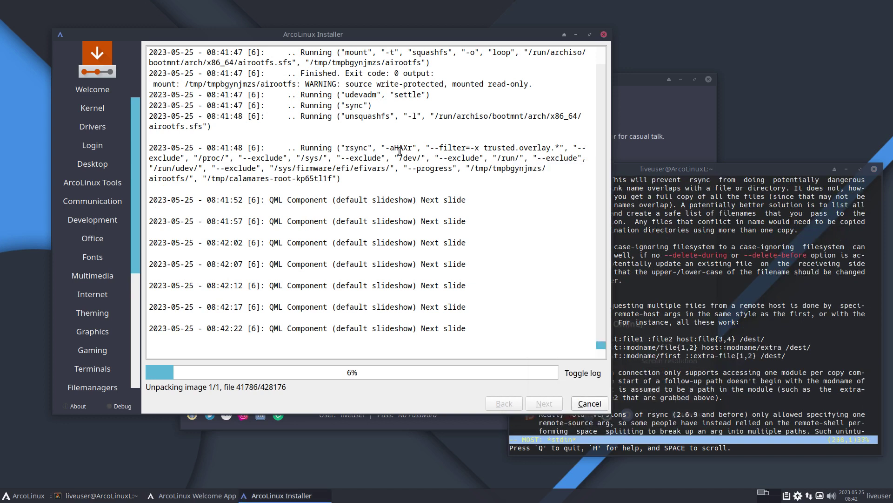
Select the rsync command in the installer log and highlight 'exclude' and the calamares target path
{"action": "left_click_drag", "start_coordinate": [347, 127], "coordinate": [332, 158]}
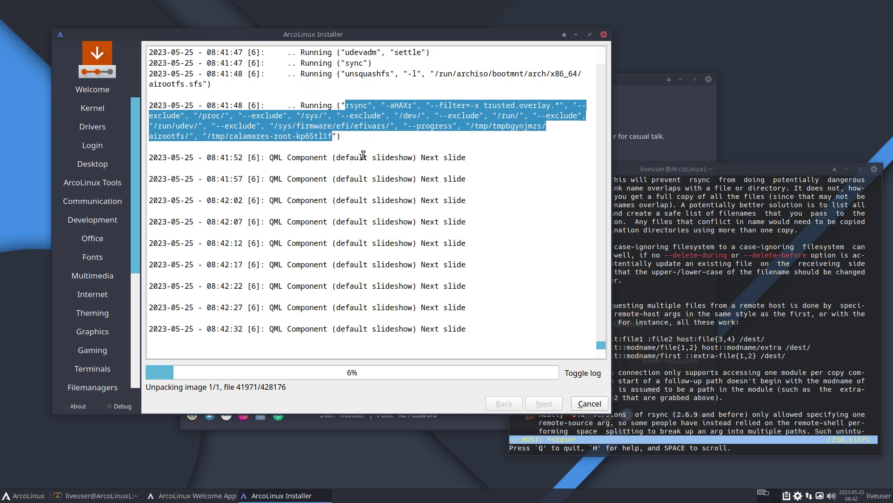
{"action": "double_click", "coordinate": [165, 114]}
{"action": "left_click", "coordinate": [267, 115]}
{"action": "double_click", "coordinate": [268, 115]}
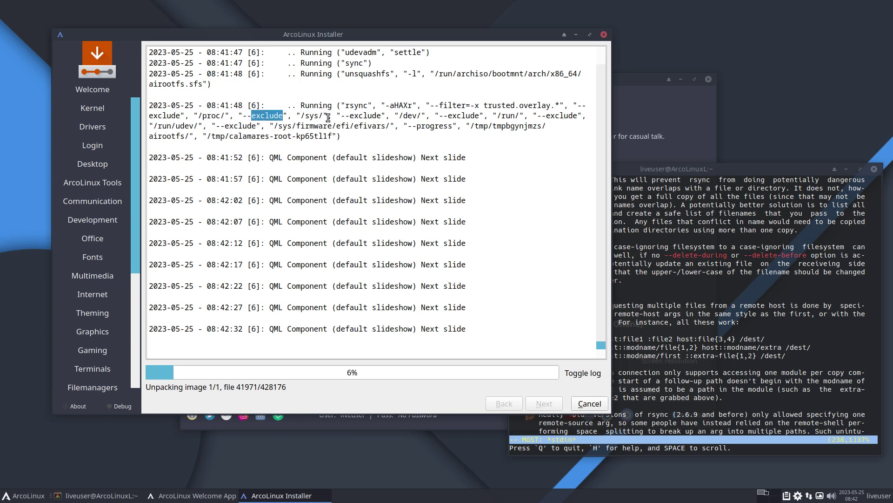
{"action": "left_click", "coordinate": [340, 118]}
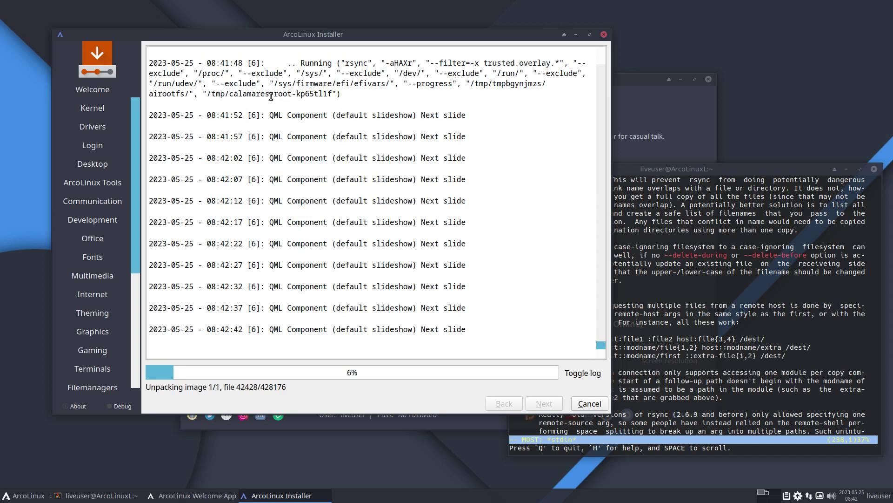
{"action": "double_click", "coordinate": [255, 93]}
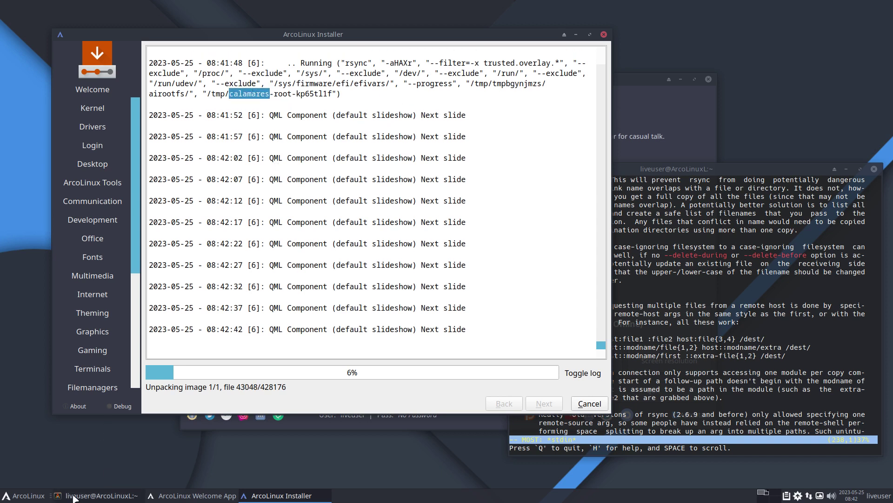
{"action": "left_click", "coordinate": [25, 500]}
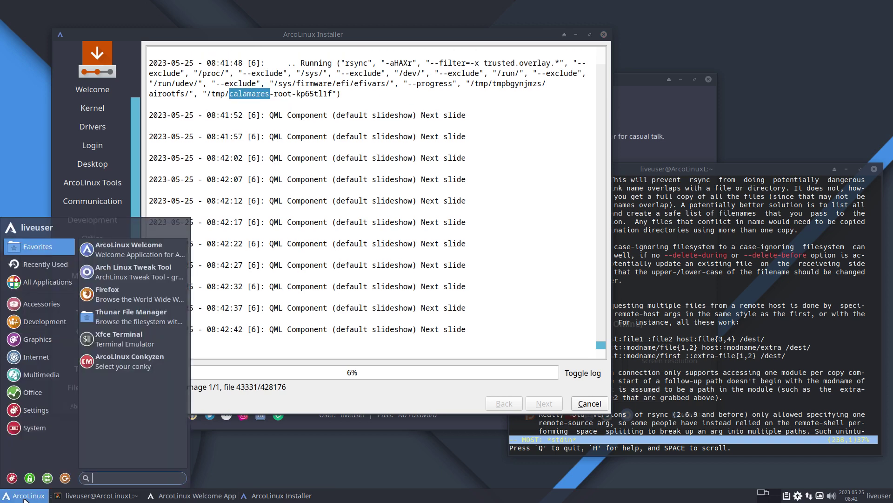
Open Thunar at /tmp/calamares-root-kp65tl1f and move the window out of the installer's way
{"action": "left_click", "coordinate": [144, 322]}
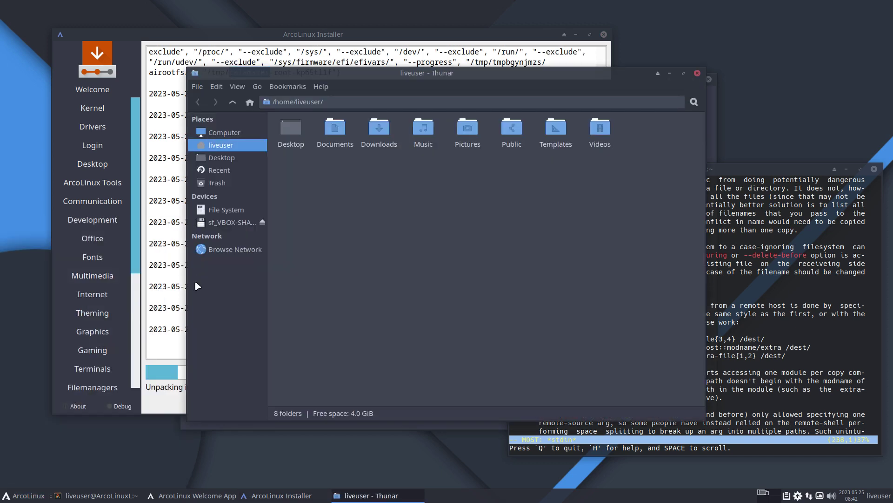
{"action": "left_click", "coordinate": [226, 210]}
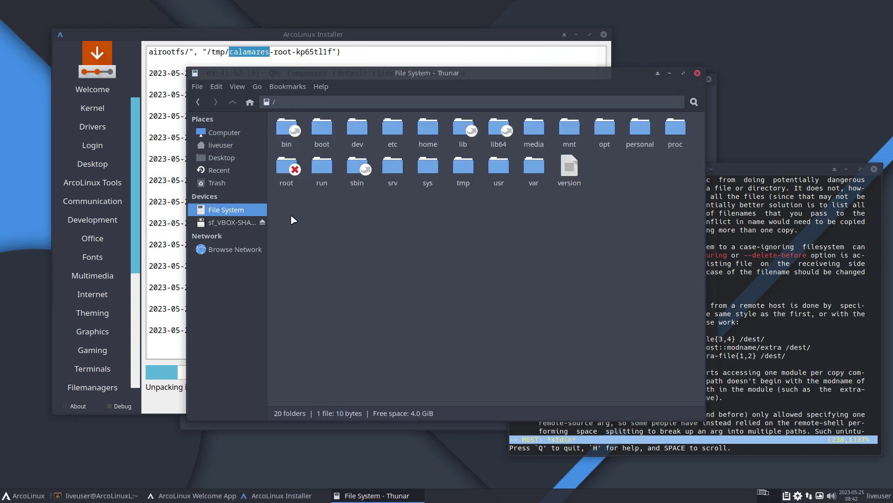
{"action": "double_click", "coordinate": [463, 168]}
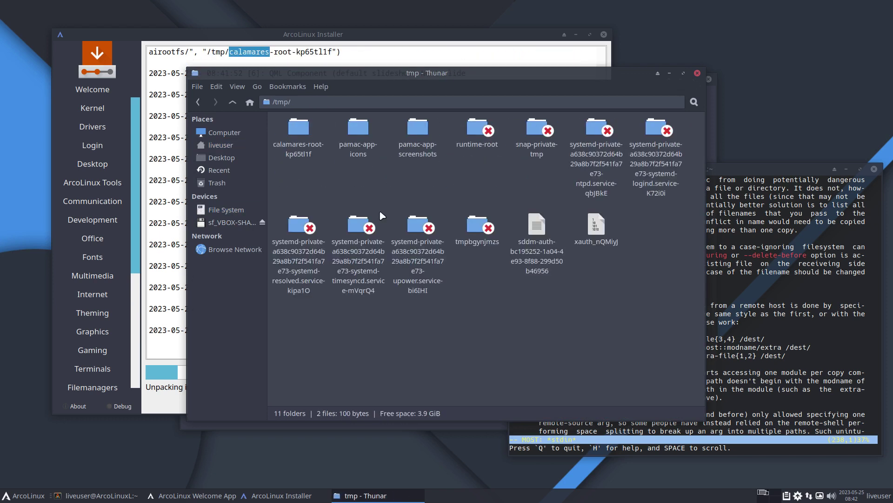
{"action": "double_click", "coordinate": [298, 133]}
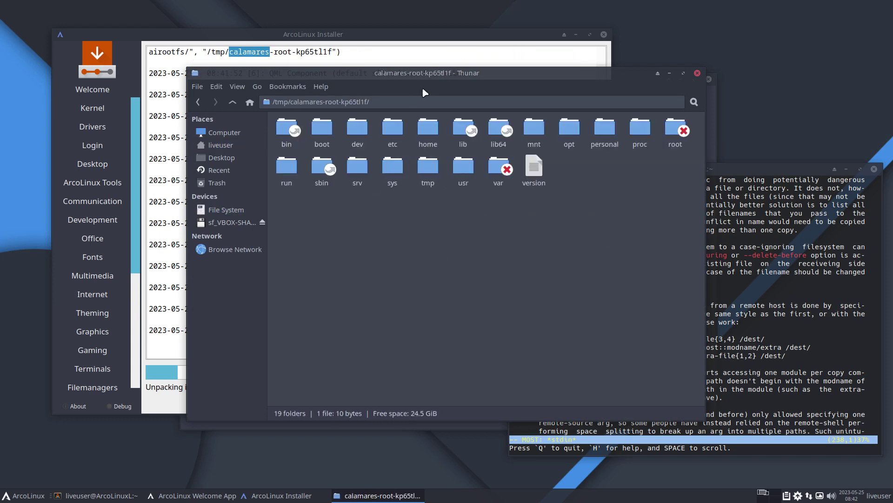
{"action": "left_click_drag", "start_coordinate": [425, 92], "coordinate": [600, 173]}
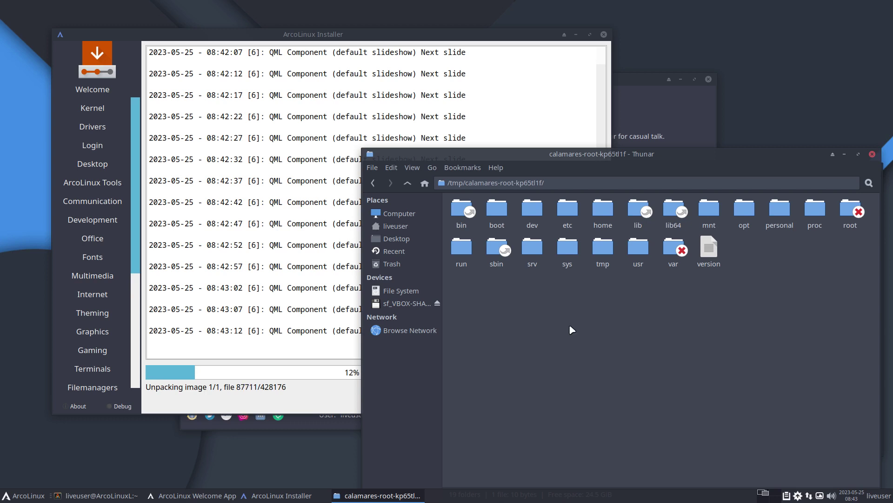
{"action": "left_click", "coordinate": [29, 488]}
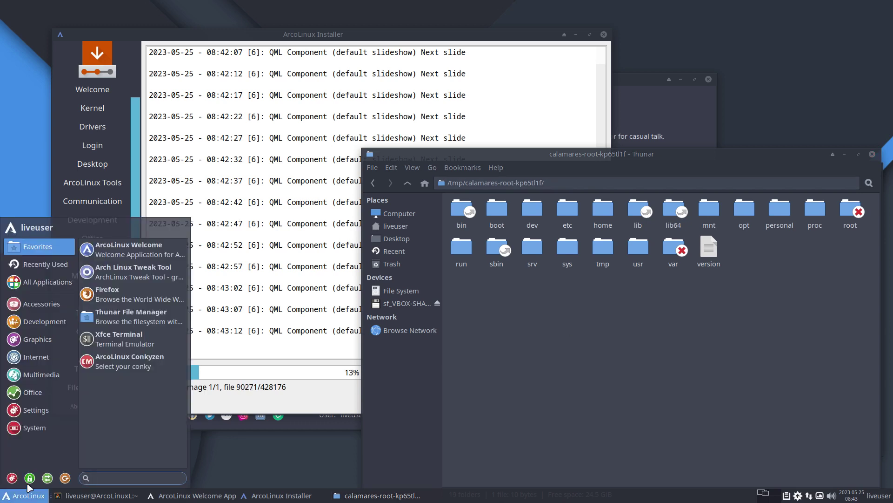
{"action": "left_click", "coordinate": [39, 427]}
{"action": "left_click", "coordinate": [47, 411]}
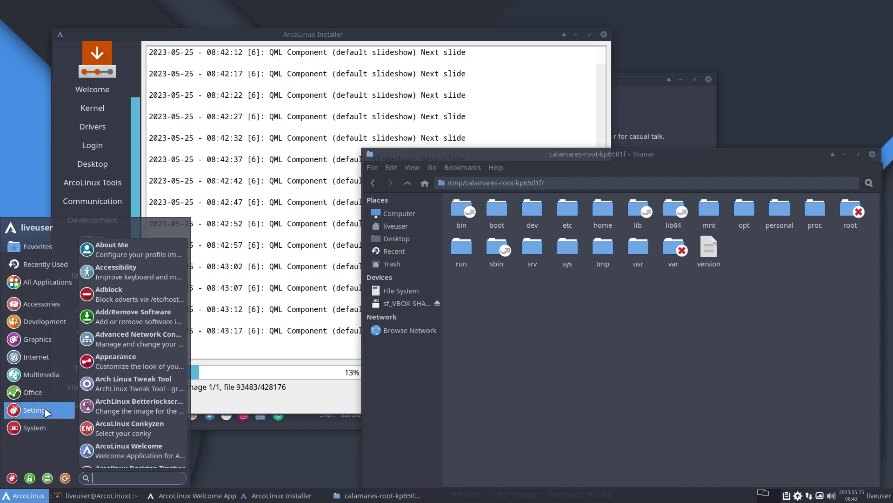
{"action": "left_click", "coordinate": [47, 394]}
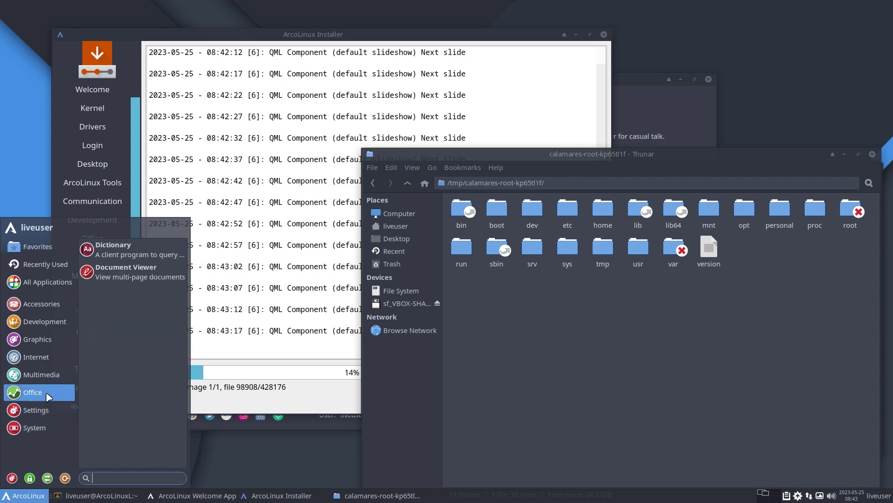
{"action": "left_click", "coordinate": [321, 406]}
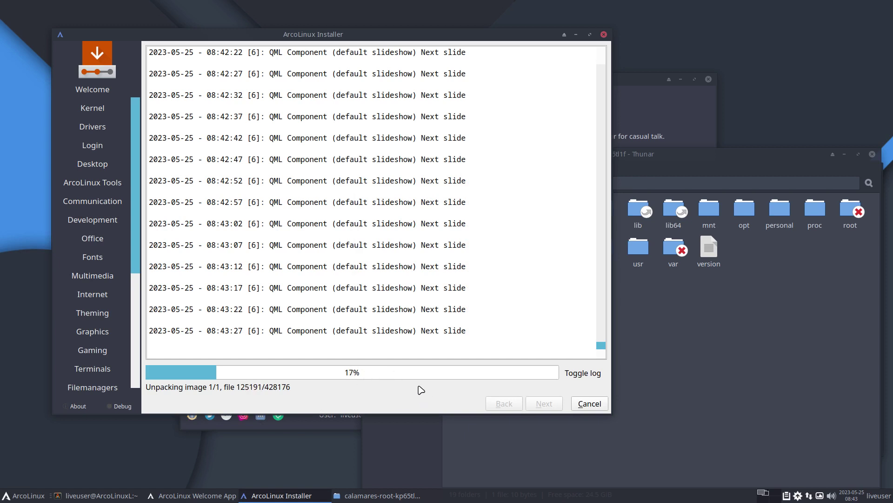
{"action": "left_click", "coordinate": [775, 341]}
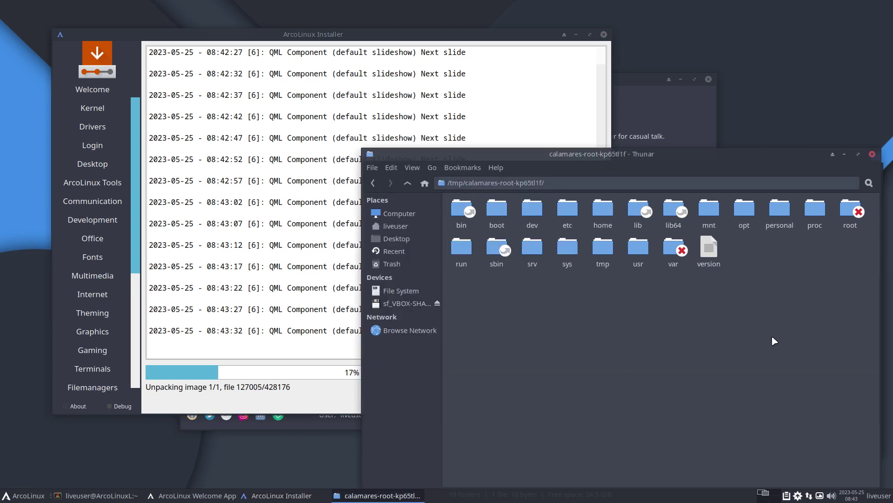
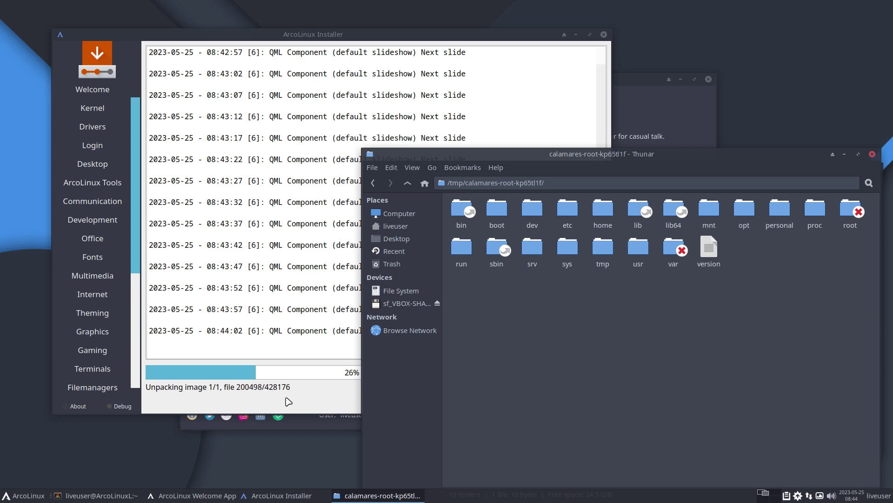
Scroll the installer log back to the unpackfs line and select the /run/archiso airootfs.sfs source path
{"action": "left_click", "coordinate": [303, 399]}
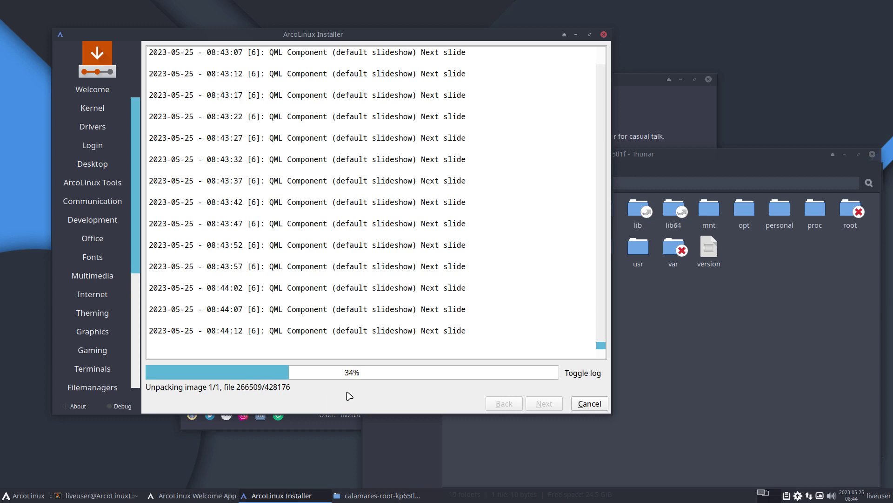
{"action": "left_click", "coordinate": [784, 321]}
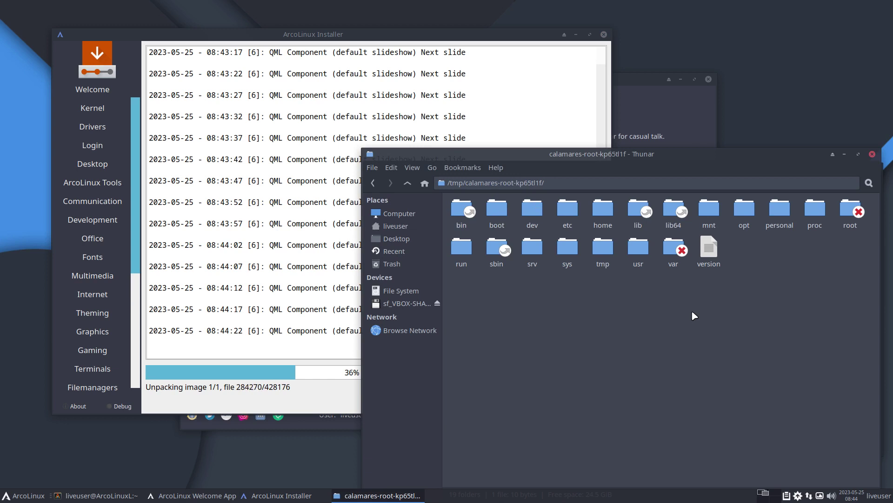
{"action": "left_click", "coordinate": [266, 231]}
{"action": "scroll", "coordinate": [265, 231], "scroll_direction": "up", "scroll_amount": 10}
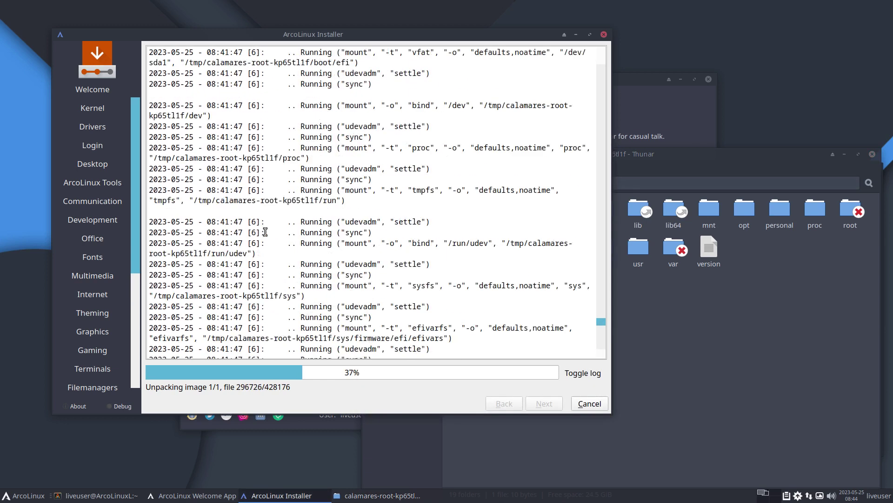
{"action": "double_click", "coordinate": [265, 231]}
{"action": "scroll", "coordinate": [265, 231], "scroll_direction": "up", "scroll_amount": 2}
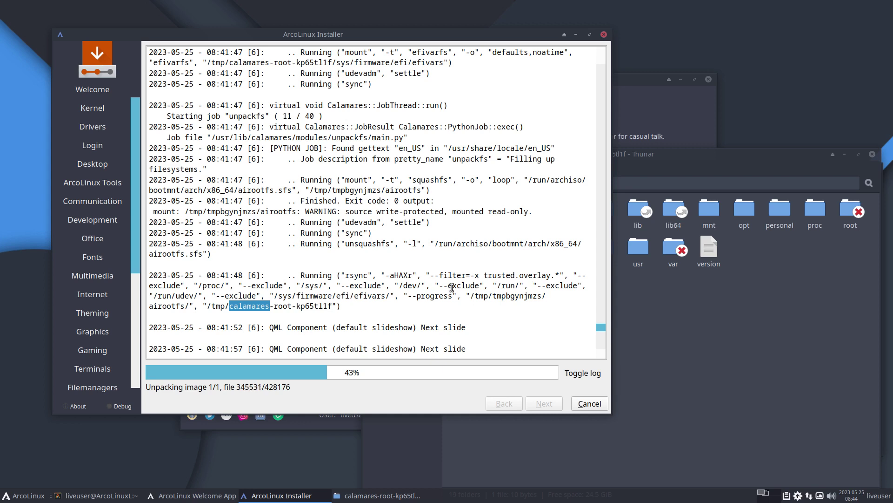
{"action": "left_click_drag", "start_coordinate": [438, 243], "coordinate": [574, 245]}
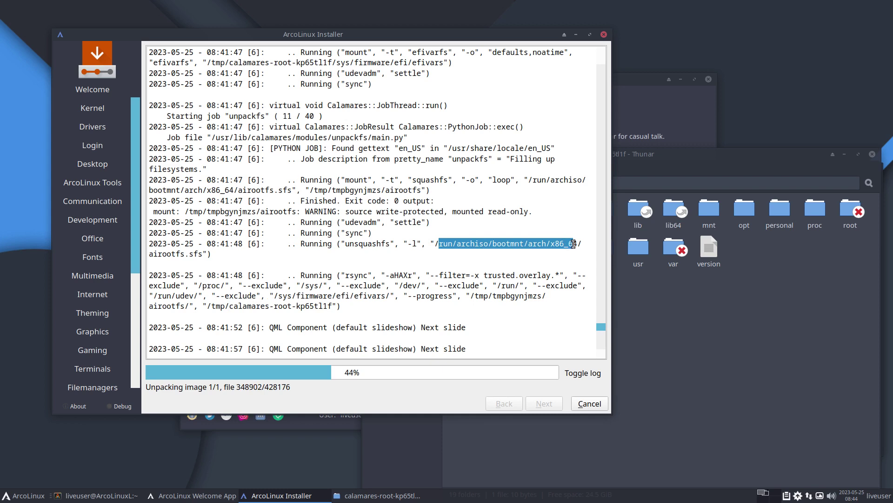
Browse Thunar to /run/archiso beside the installer and mark the run/archiso/bootmnt path in the log
{"action": "left_click", "coordinate": [751, 340]}
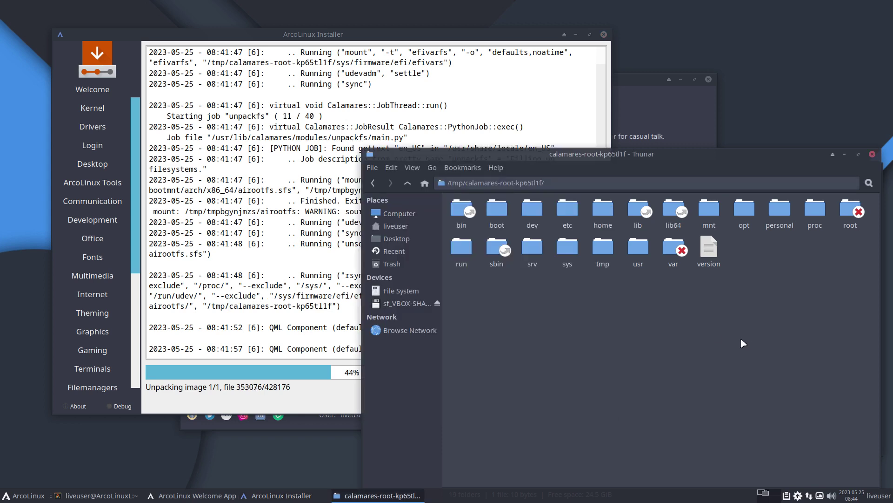
{"action": "double_click", "coordinate": [463, 249]}
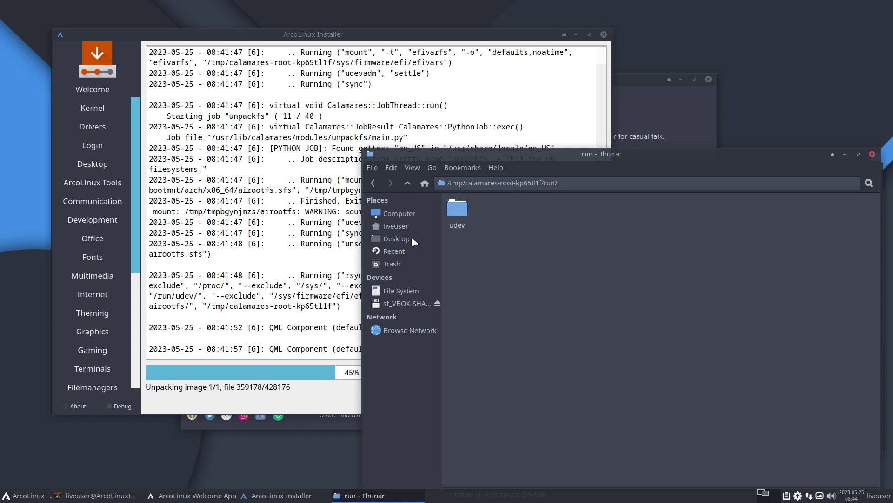
{"action": "left_click", "coordinate": [401, 290]}
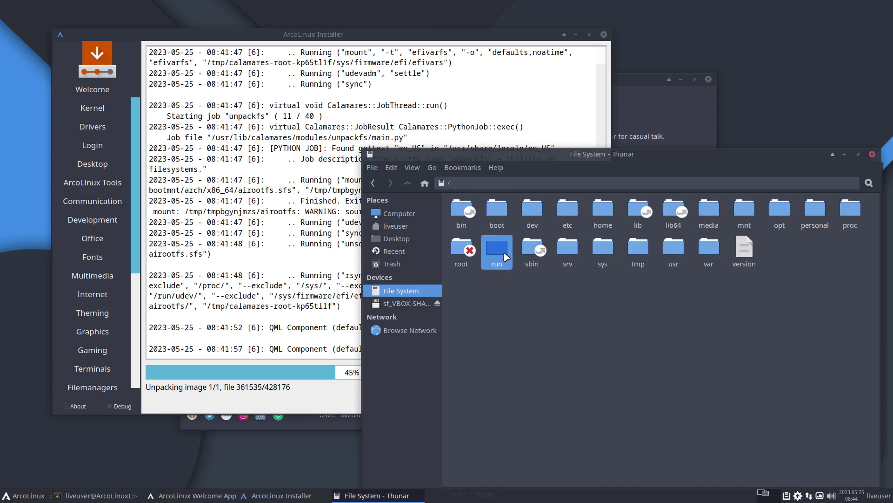
{"action": "double_click", "coordinate": [497, 248]}
{"action": "double_click", "coordinate": [482, 210]}
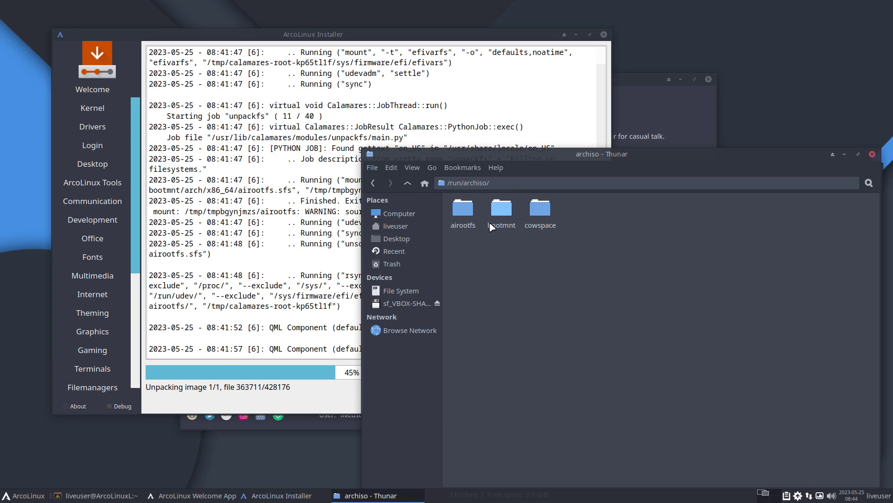
{"action": "left_click", "coordinate": [463, 212]}
{"action": "left_click_drag", "start_coordinate": [558, 154], "coordinate": [784, 264]}
{"action": "left_click_drag", "start_coordinate": [439, 243], "coordinate": [526, 243]}
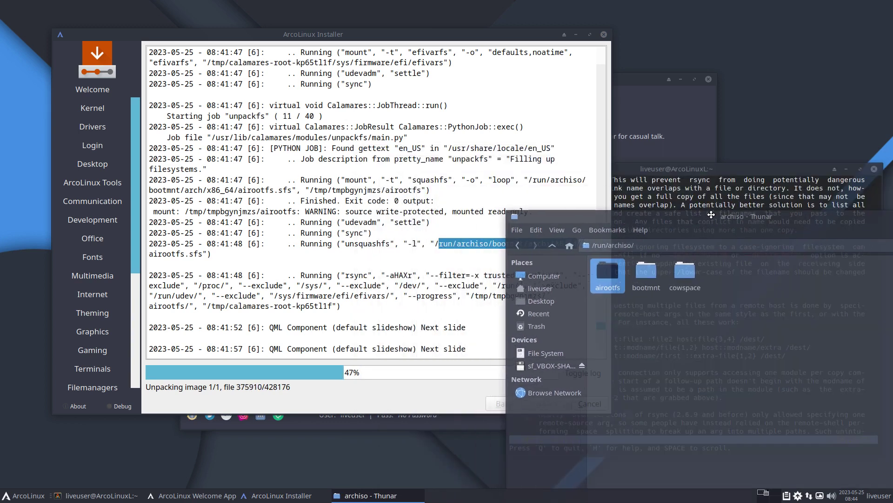
{"action": "left_click_drag", "start_coordinate": [784, 264], "coordinate": [724, 104]}
{"action": "left_click", "coordinate": [468, 264]}
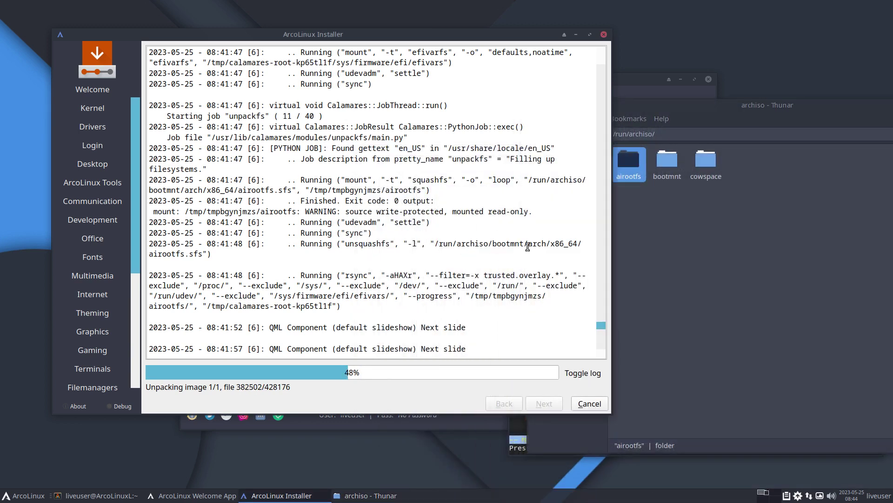
{"action": "left_click", "coordinate": [699, 251]}
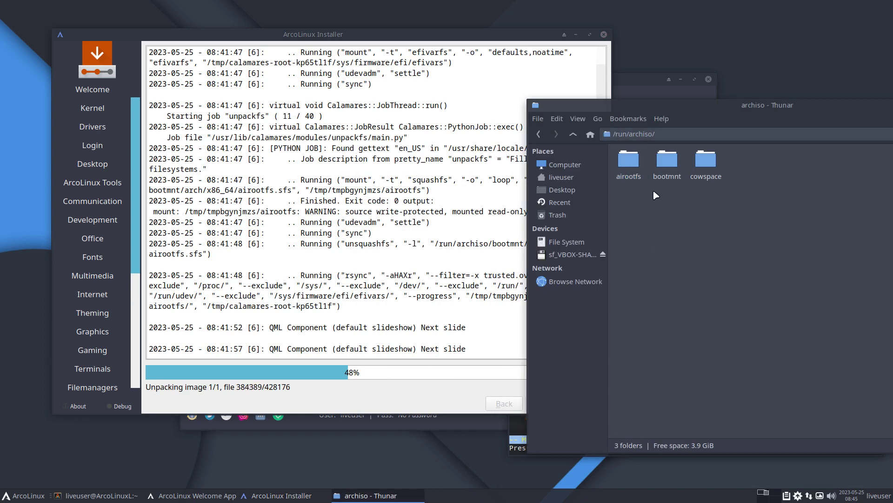
Open bootmnt and inspect the arch folder, including x86_64 with airootfs.sfs and its boot folder
{"action": "double_click", "coordinate": [668, 161]}
{"action": "double_click", "coordinate": [631, 163]}
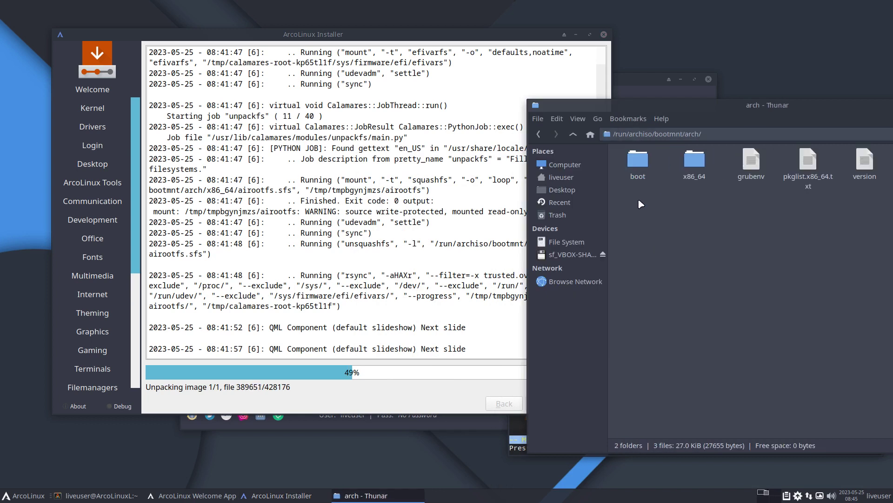
{"action": "double_click", "coordinate": [694, 160]}
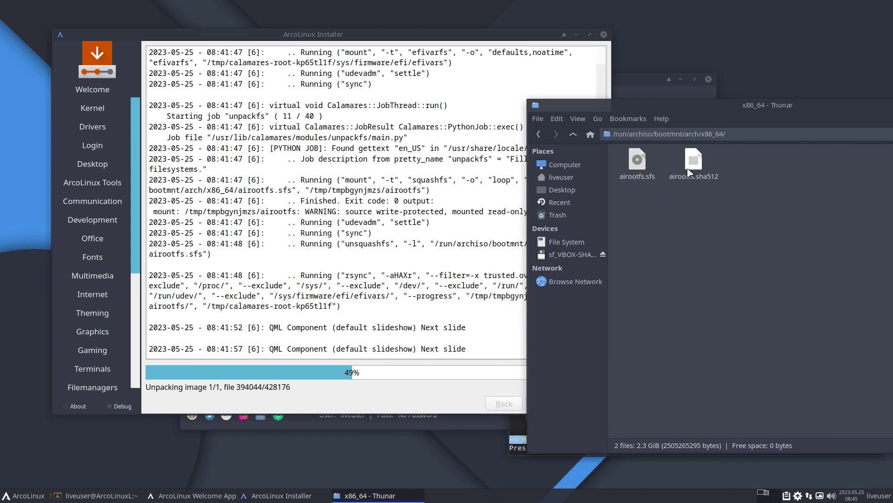
{"action": "left_click", "coordinate": [573, 134]}
{"action": "double_click", "coordinate": [638, 160]}
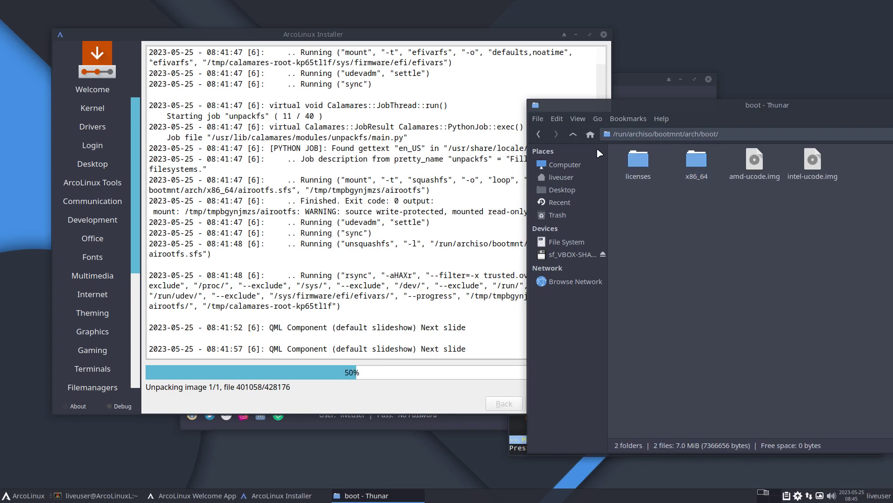
{"action": "left_click", "coordinate": [574, 134]}
{"action": "left_click", "coordinate": [574, 134]}
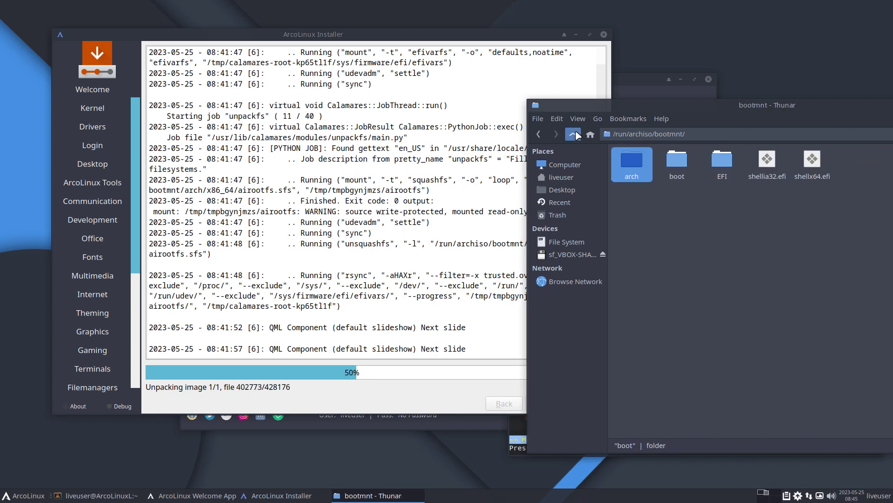
Inspect the boot folder (grub, syslinux) and EFI/BOOT, ending back in bootmnt
{"action": "left_click", "coordinate": [673, 164]}
{"action": "double_click", "coordinate": [673, 164]}
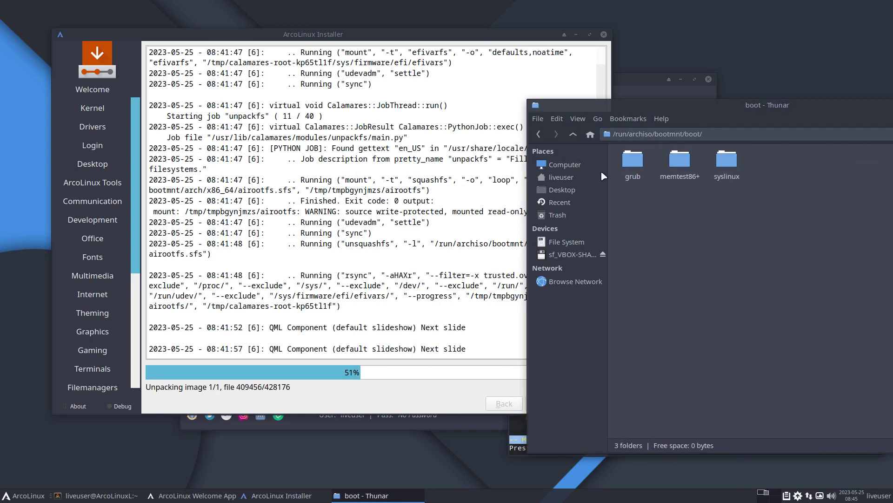
{"action": "left_click", "coordinate": [574, 134]}
{"action": "double_click", "coordinate": [721, 165]}
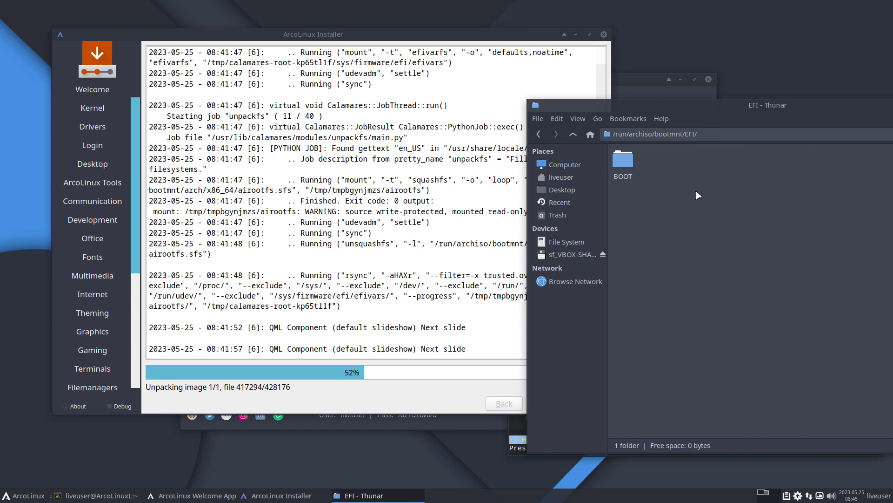
{"action": "double_click", "coordinate": [615, 168]}
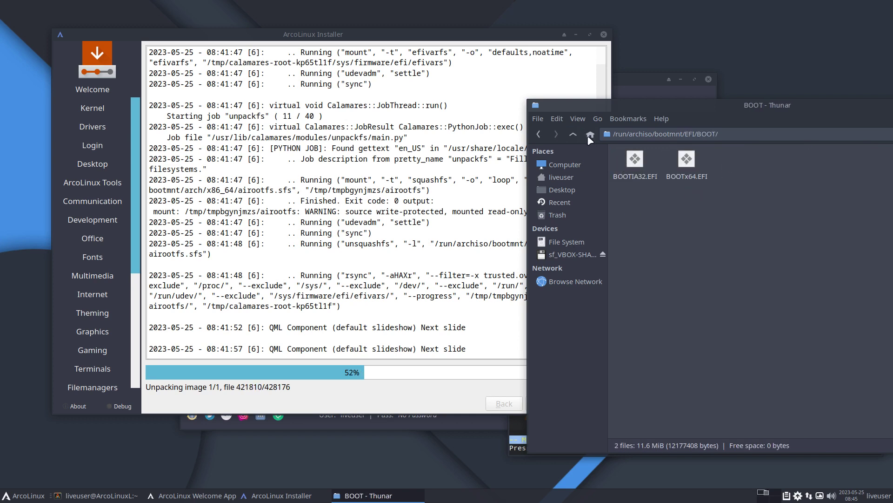
{"action": "left_click", "coordinate": [574, 134]}
{"action": "left_click", "coordinate": [573, 134]}
{"action": "left_click_drag", "start_coordinate": [721, 107], "coordinate": [538, 87]}
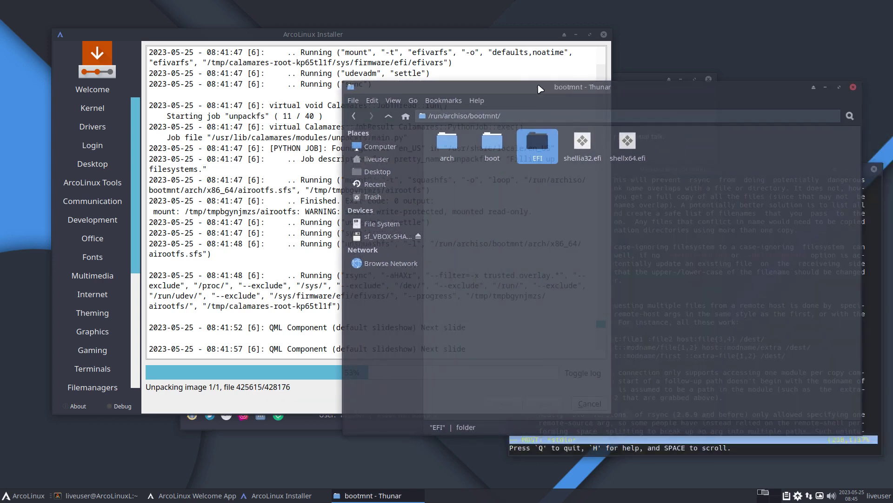
Close Thunar and the terminal, switch the installer from its log to the slideshow, and raise the Welcome App
{"action": "left_click", "coordinate": [854, 87]}
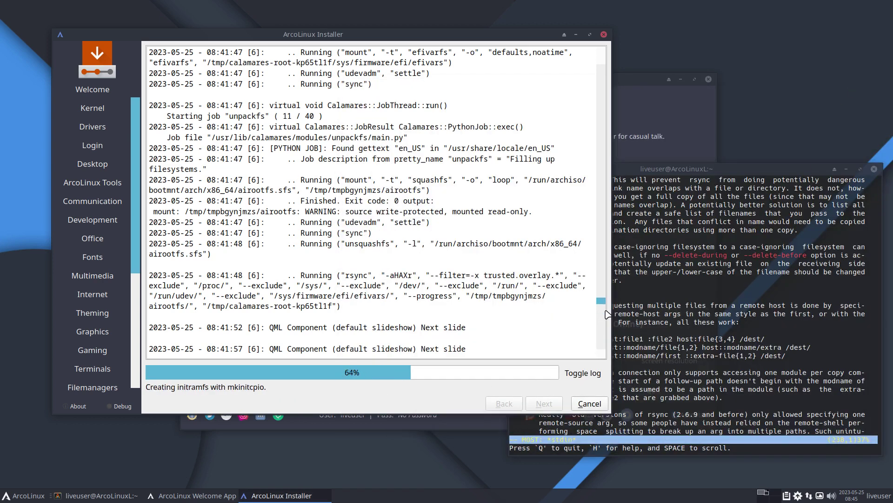
{"action": "left_click_drag", "start_coordinate": [601, 303], "coordinate": [610, 349]}
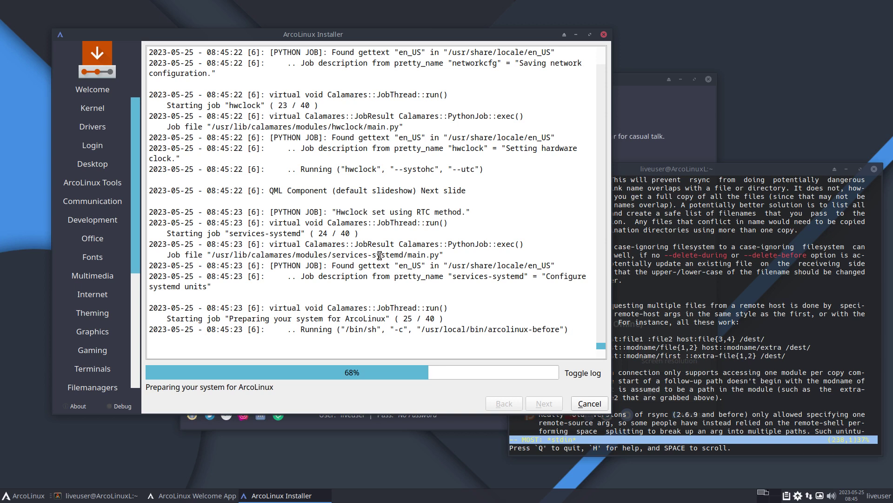
{"action": "left_click", "coordinate": [582, 375]}
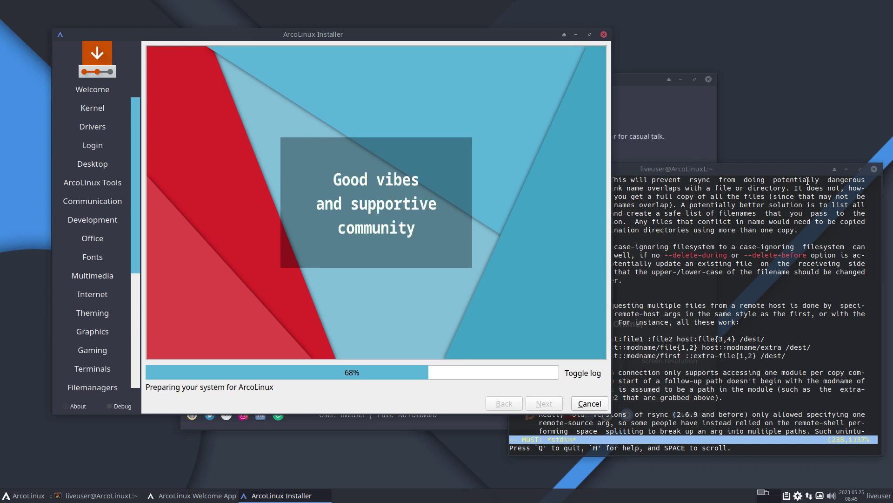
{"action": "left_click", "coordinate": [875, 169]}
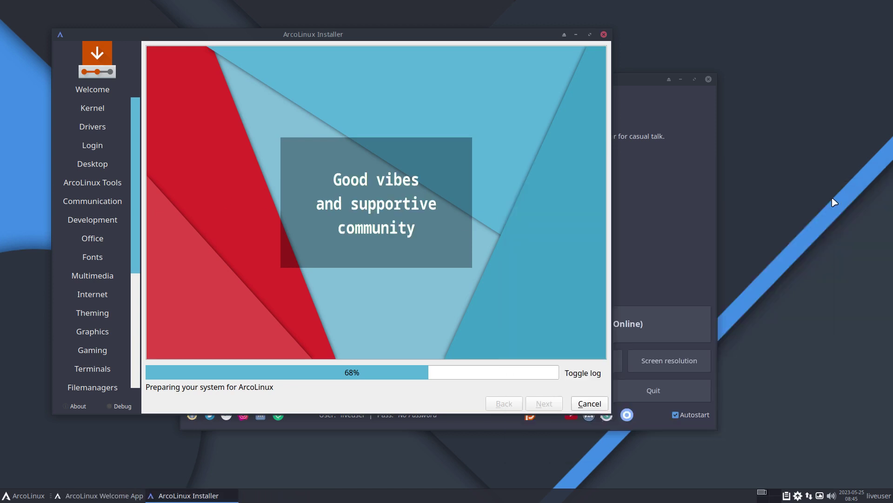
{"action": "left_click", "coordinate": [672, 181]}
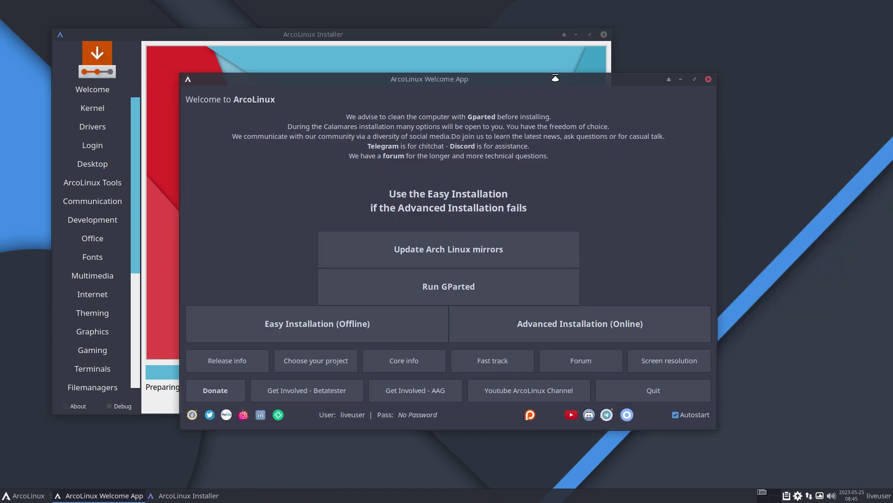
Move the Welcome App and installer windows apart, then open Release info to show ArcoLinux Releases 2023
{"action": "left_click_drag", "start_coordinate": [555, 78], "coordinate": [687, 101]}
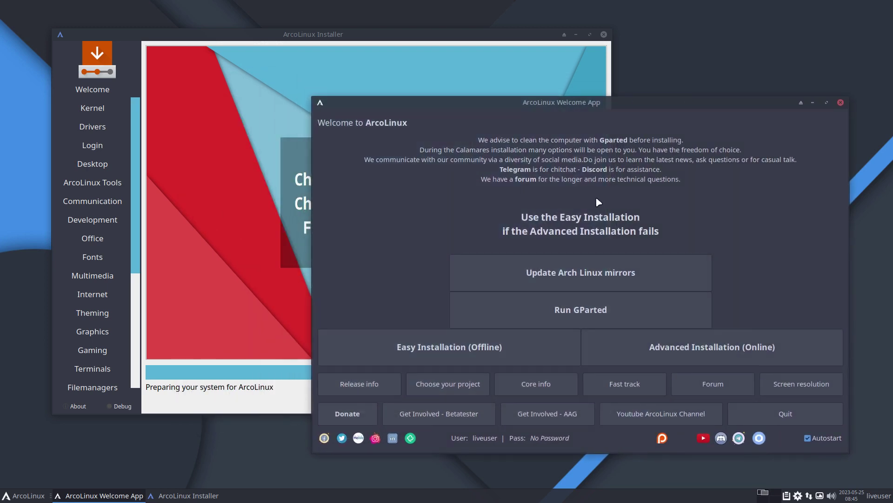
{"action": "left_click_drag", "start_coordinate": [282, 37], "coordinate": [240, 29]}
{"action": "left_click", "coordinate": [597, 109]}
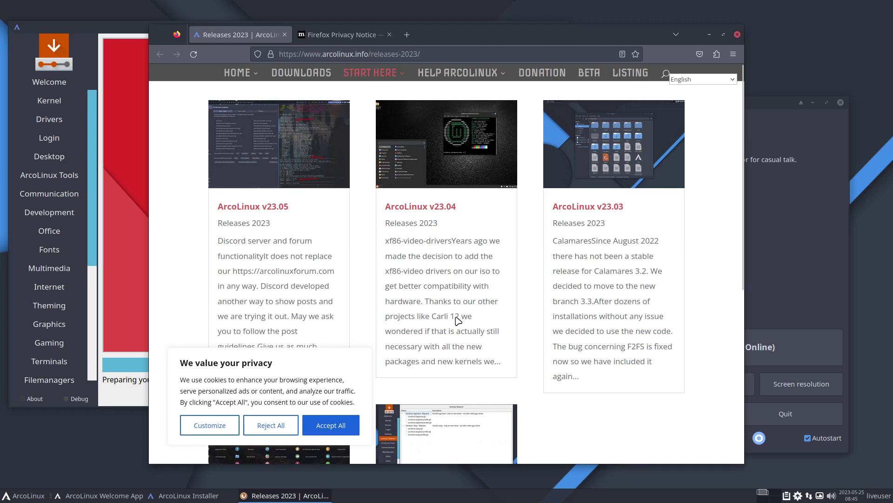
Accept the cookies, read through the ArcoLinux v23.05 release post, and go back to Releases 2023
{"action": "left_click", "coordinate": [336, 424]}
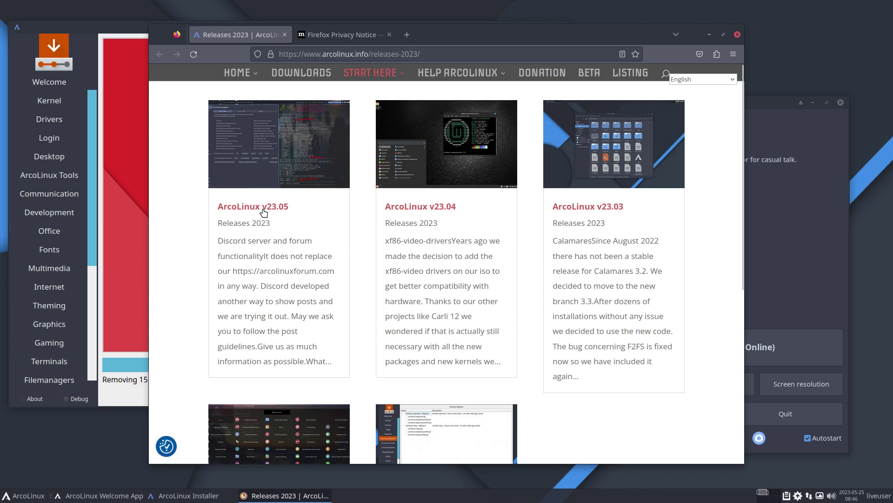
{"action": "left_click", "coordinate": [264, 210]}
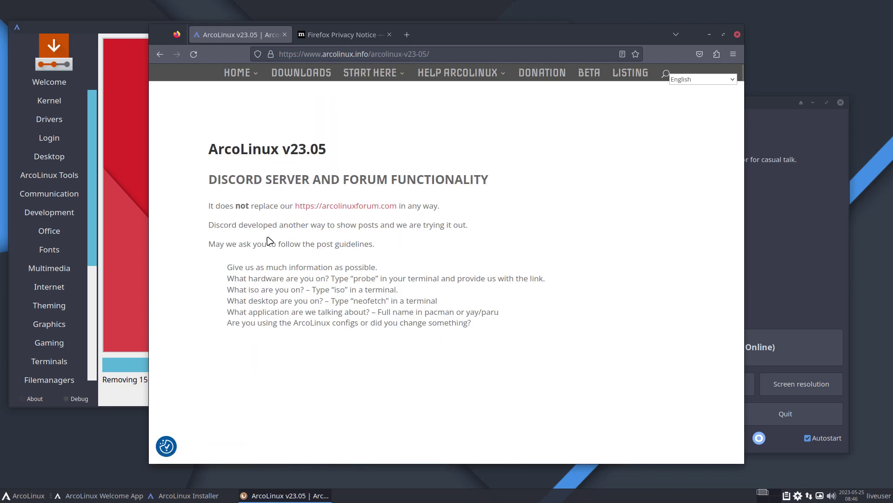
{"action": "scroll", "coordinate": [269, 241], "scroll_direction": "down", "scroll_amount": 2}
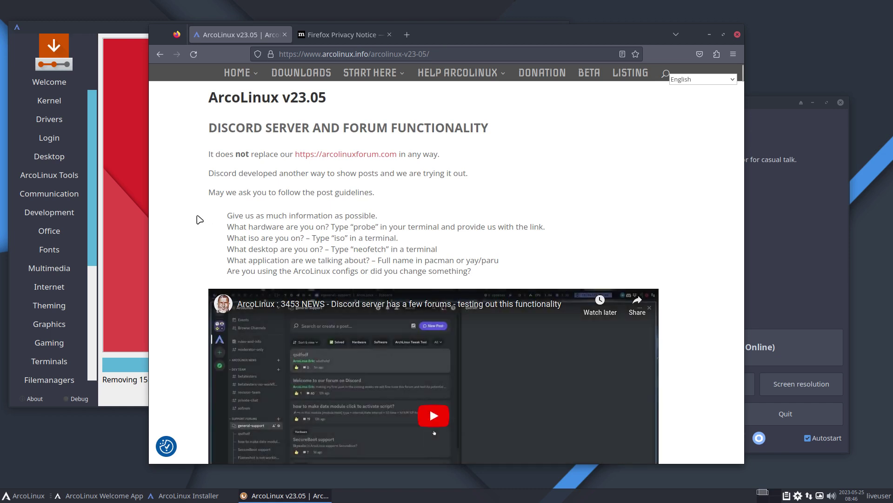
{"action": "scroll", "coordinate": [200, 219], "scroll_direction": "down", "scroll_amount": 7}
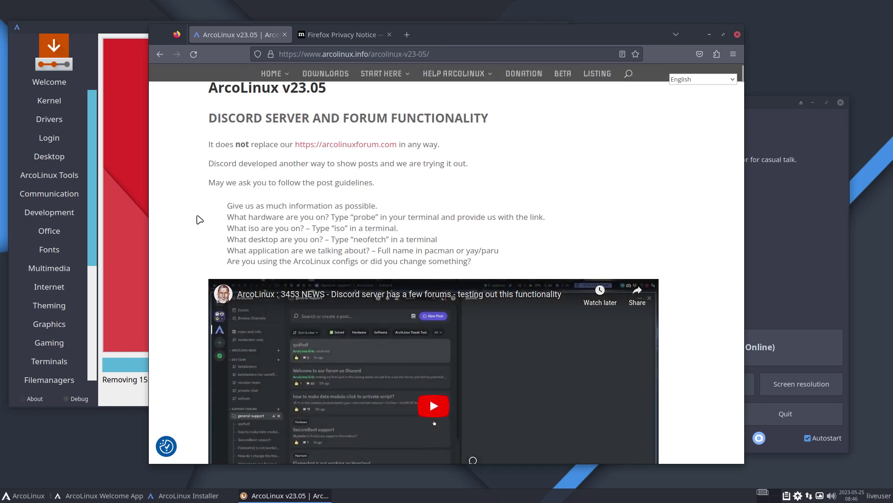
{"action": "scroll", "coordinate": [200, 219], "scroll_direction": "down", "scroll_amount": 3}
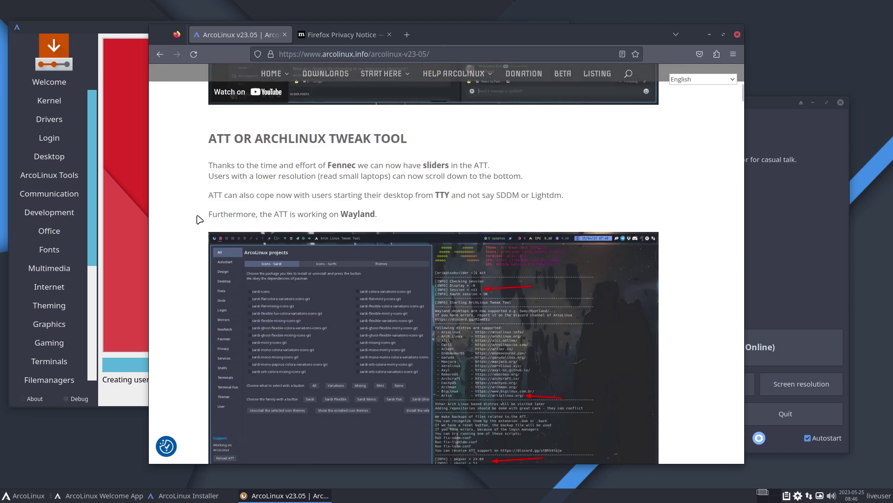
{"action": "scroll", "coordinate": [199, 219], "scroll_direction": "down", "scroll_amount": 5}
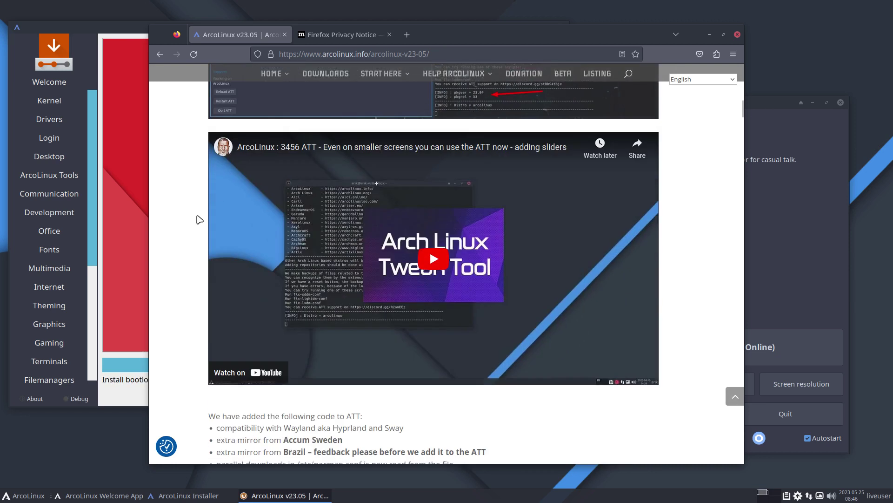
{"action": "scroll", "coordinate": [200, 220], "scroll_direction": "up", "scroll_amount": 8}
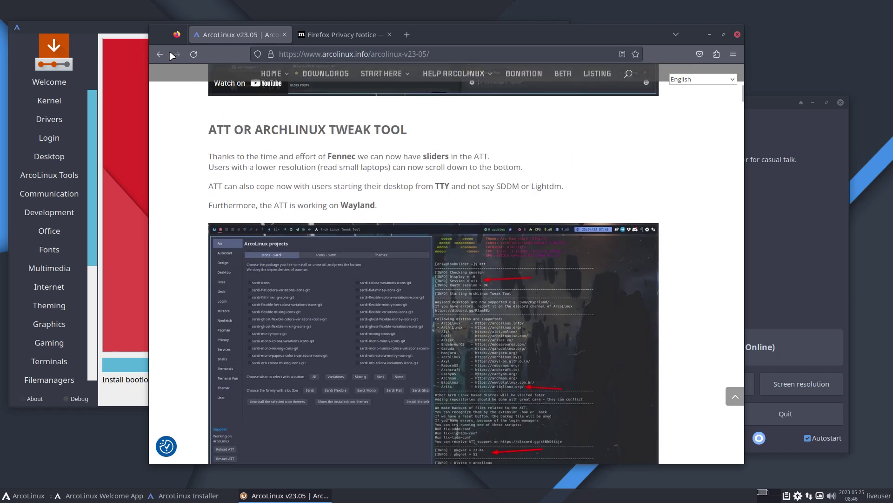
{"action": "left_click", "coordinate": [160, 54]}
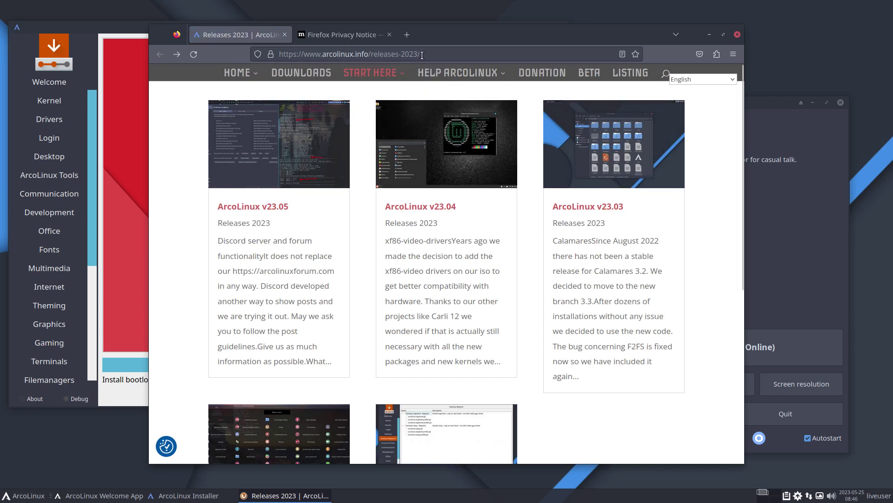
{"action": "left_click", "coordinate": [426, 50]}
Visit archlinux.org, select the /etc/pacman.conf.pacnew path in the news, then go back and minimize Firefox
{"action": "type", "text": "arch"}
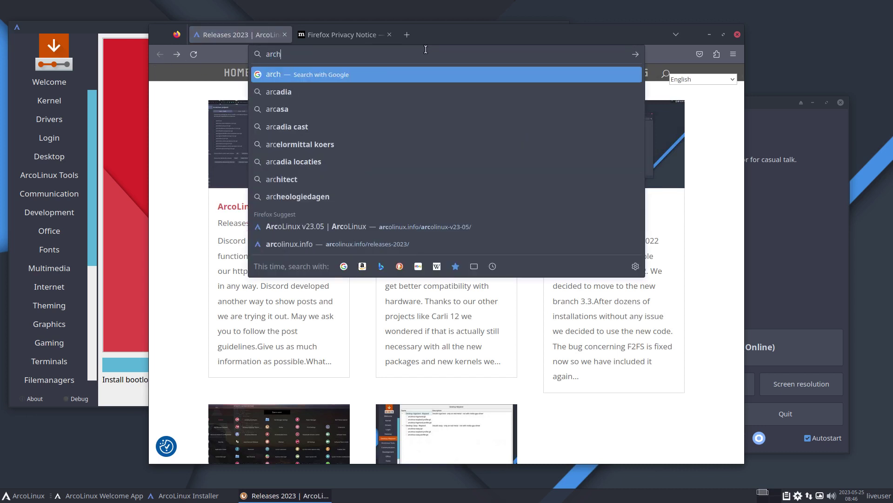
{"action": "type", "text": "linux.org"}
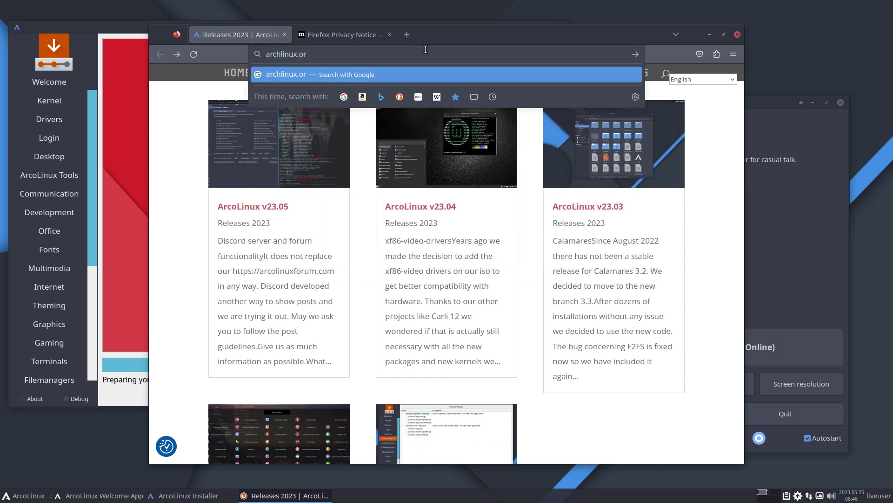
{"action": "key", "text": "Return"}
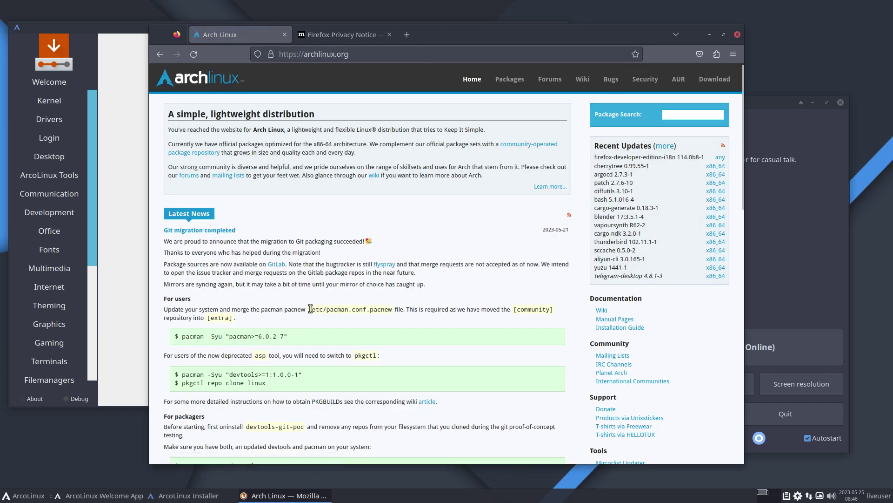
{"action": "left_click_drag", "start_coordinate": [309, 309], "coordinate": [395, 316]}
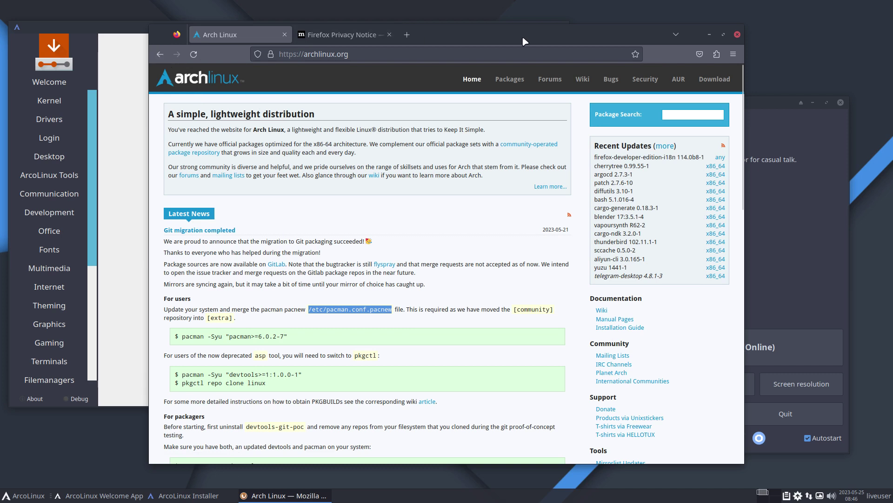
{"action": "left_click", "coordinate": [159, 56]}
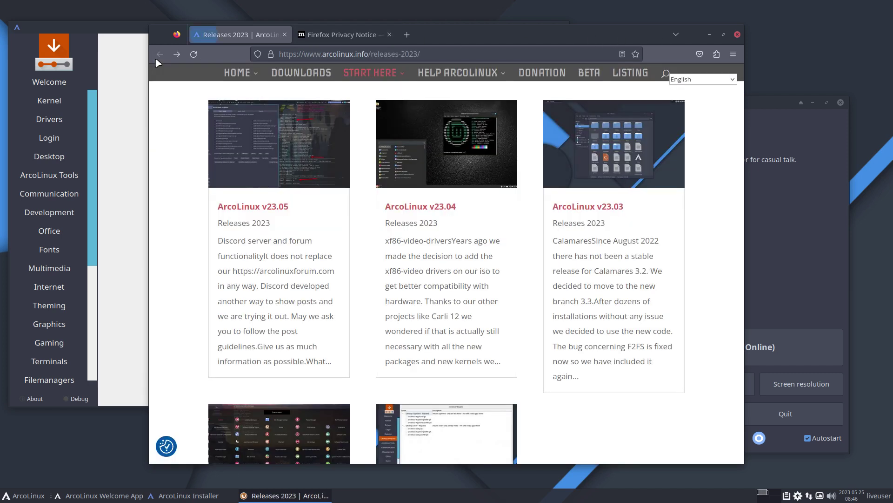
{"action": "left_click", "coordinate": [708, 35]}
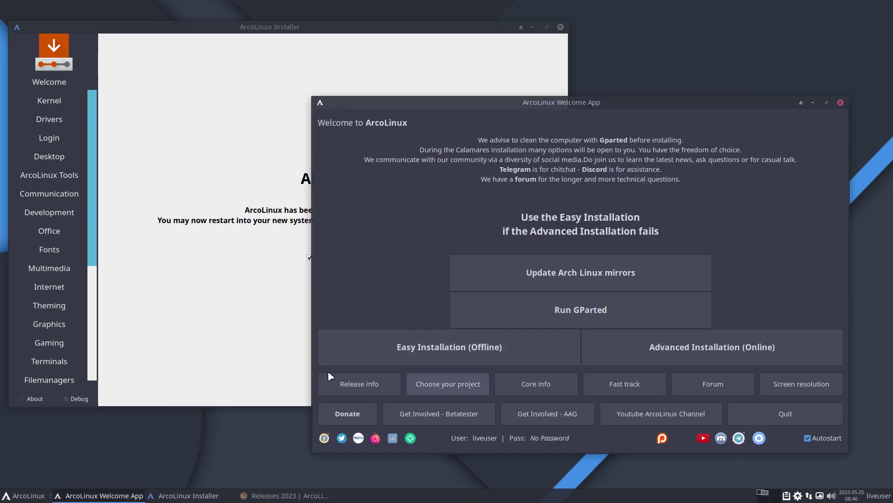
{"action": "left_click", "coordinate": [236, 356]}
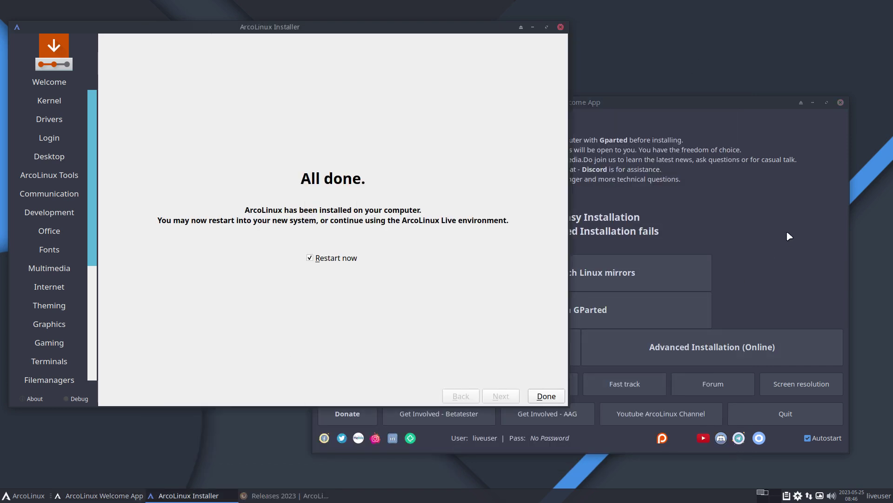
Open arcolinux.info in a new tab from the Welcome App and browse its START HERE menu
{"action": "left_click", "coordinate": [789, 237]}
{"action": "left_click", "coordinate": [465, 381]}
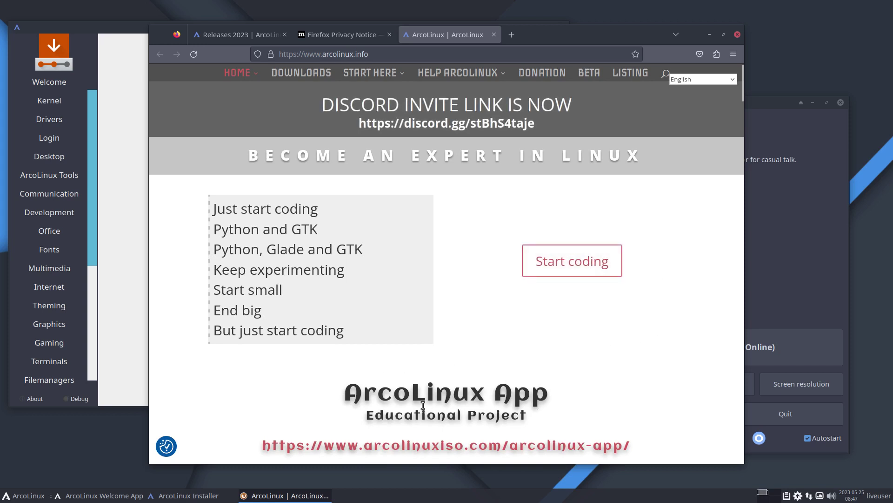
{"action": "scroll", "coordinate": [423, 405], "scroll_direction": "down", "scroll_amount": 2}
{"action": "scroll", "coordinate": [426, 372], "scroll_direction": "up", "scroll_amount": 2}
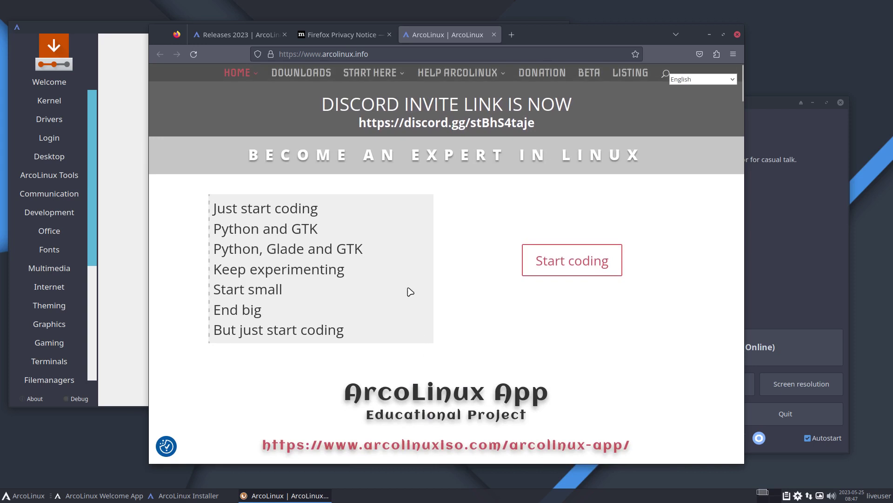
{"action": "mouse_move", "coordinate": [389, 76]}
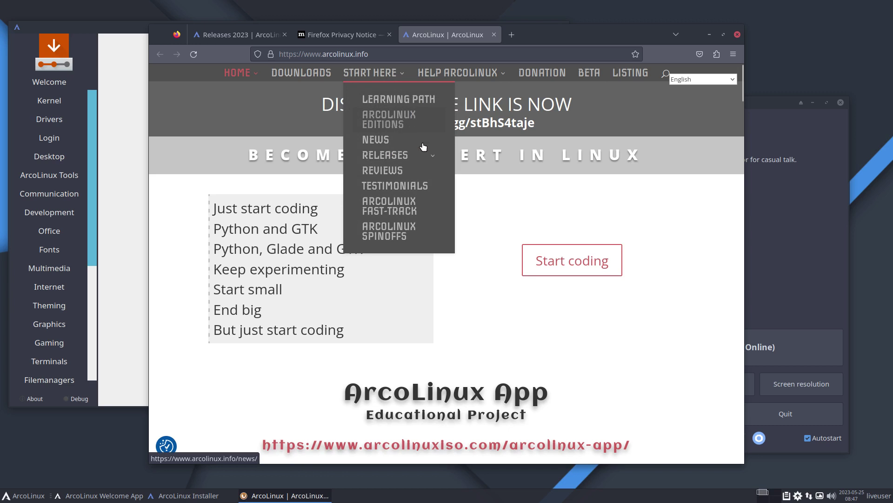
{"action": "mouse_move", "coordinate": [381, 158]}
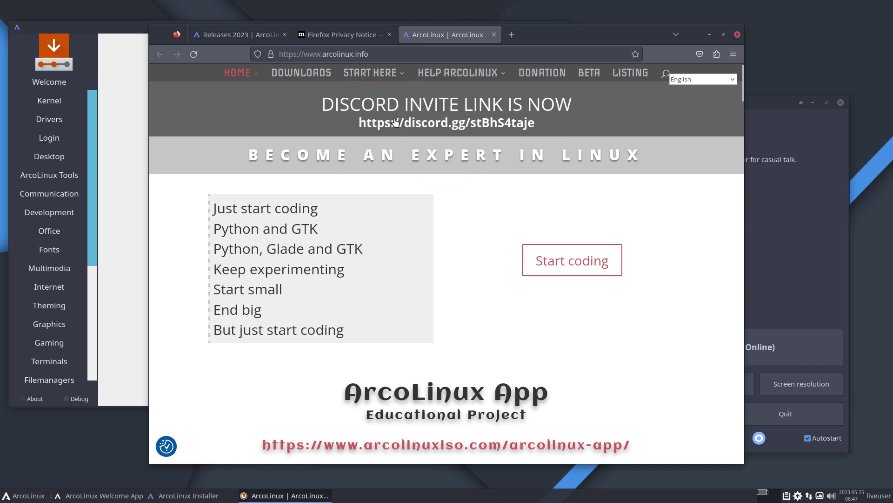
{"action": "mouse_move", "coordinate": [393, 80]}
{"action": "mouse_move", "coordinate": [398, 159]}
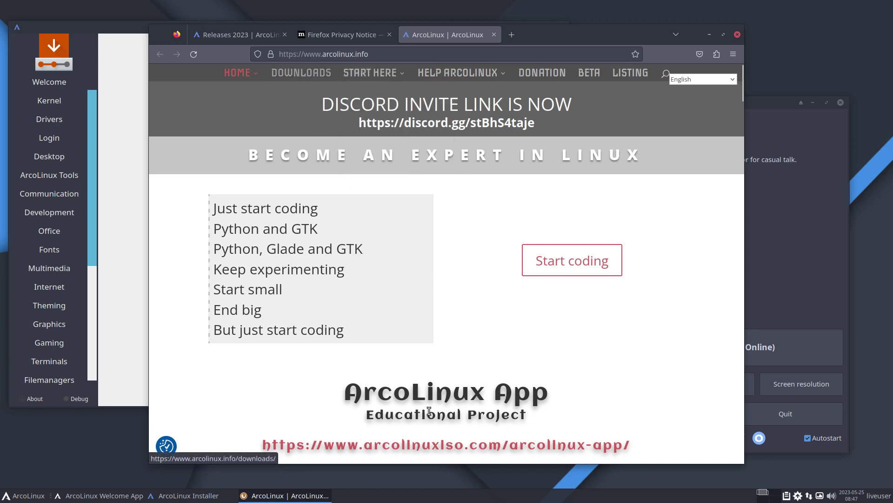
{"action": "left_click", "coordinate": [781, 291]}
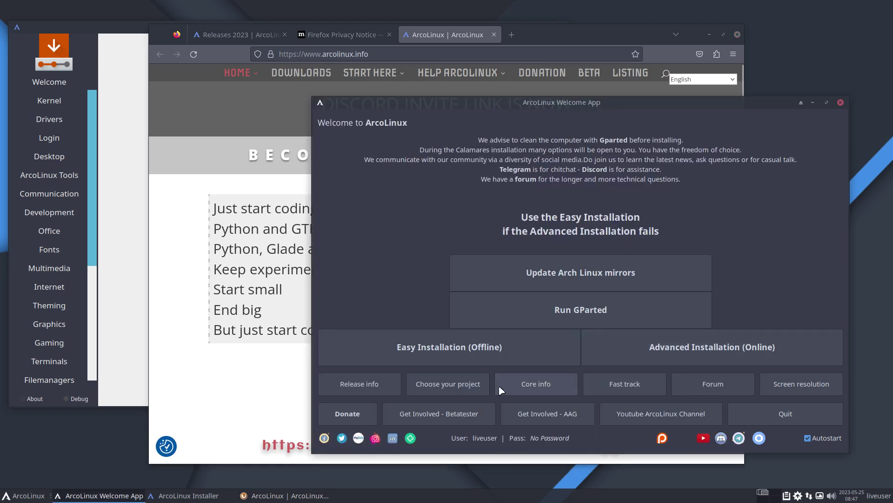
Open the ArcoLinux Editions page via Core info and read through the four major editions and their ISOs
{"action": "left_click", "coordinate": [541, 390]}
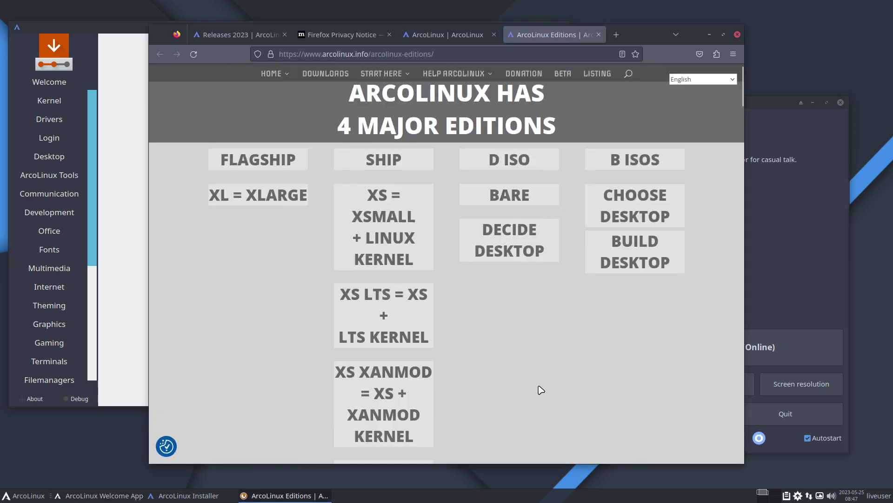
{"action": "scroll", "coordinate": [540, 390], "scroll_direction": "down", "scroll_amount": 2}
{"action": "scroll", "coordinate": [540, 389], "scroll_direction": "up", "scroll_amount": 3}
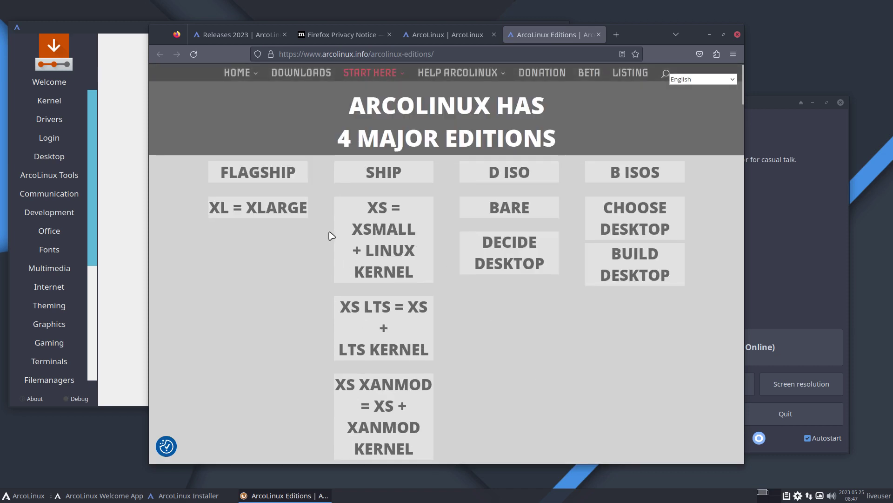
{"action": "left_click_drag", "start_coordinate": [209, 208], "coordinate": [306, 205]}
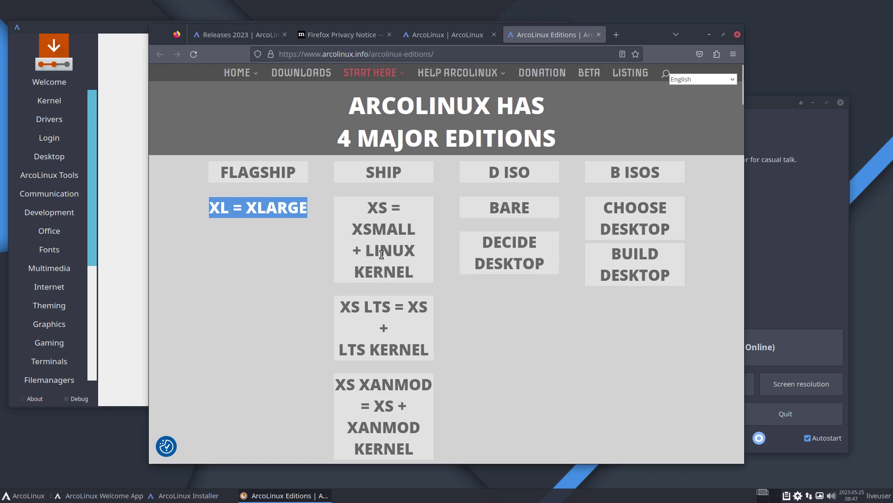
{"action": "scroll", "coordinate": [384, 326], "scroll_direction": "down", "scroll_amount": 4}
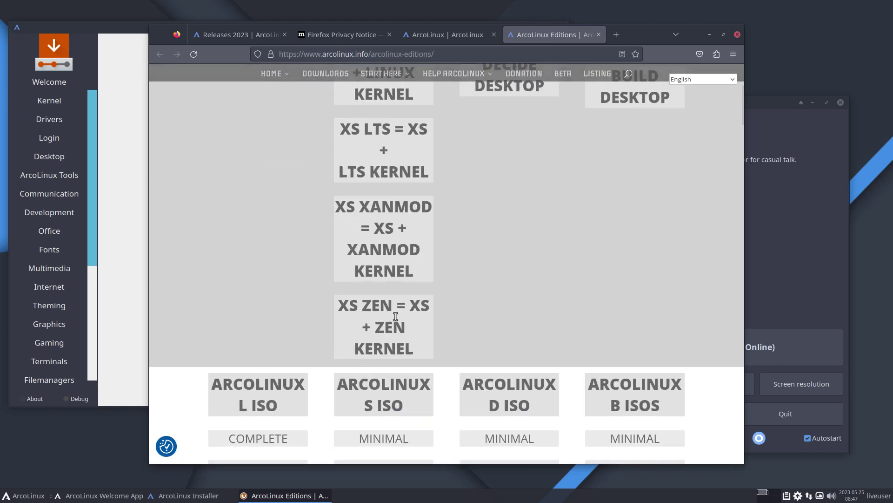
{"action": "scroll", "coordinate": [400, 312], "scroll_direction": "up", "scroll_amount": 4}
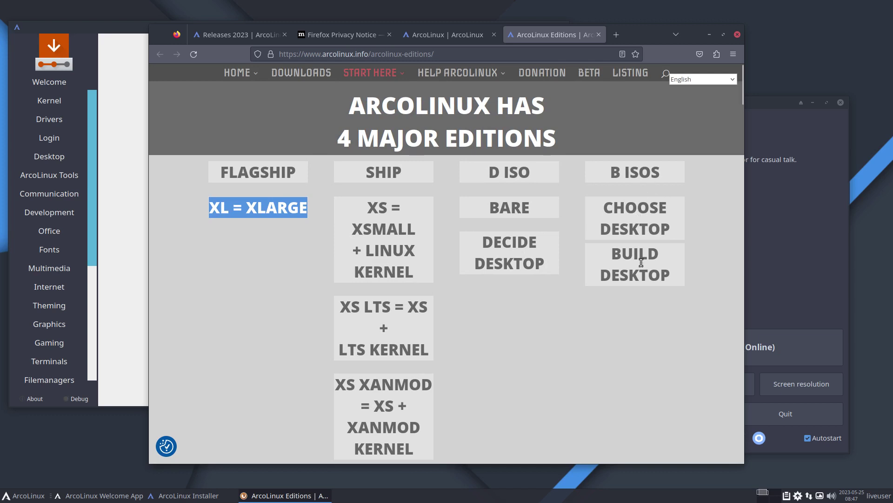
{"action": "double_click", "coordinate": [619, 173]}
{"action": "scroll", "coordinate": [622, 328], "scroll_direction": "down", "scroll_amount": 2}
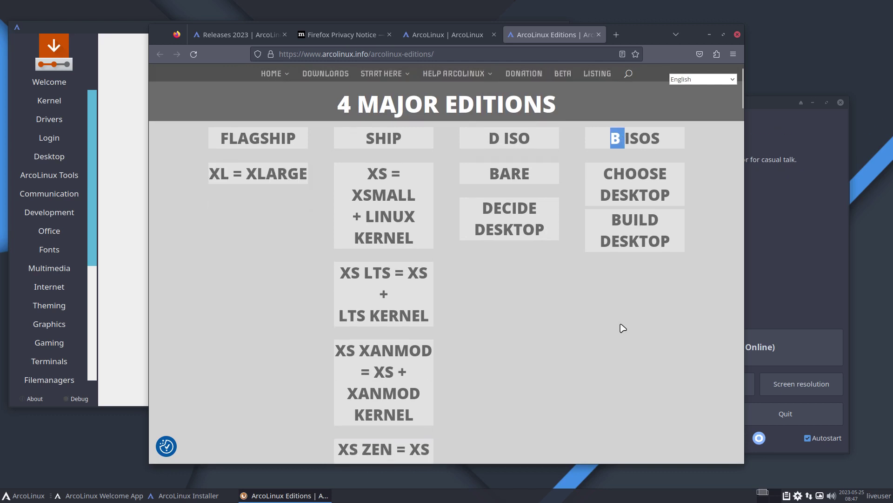
{"action": "scroll", "coordinate": [623, 328], "scroll_direction": "down", "scroll_amount": 3}
{"action": "mouse_move", "coordinate": [285, 74]}
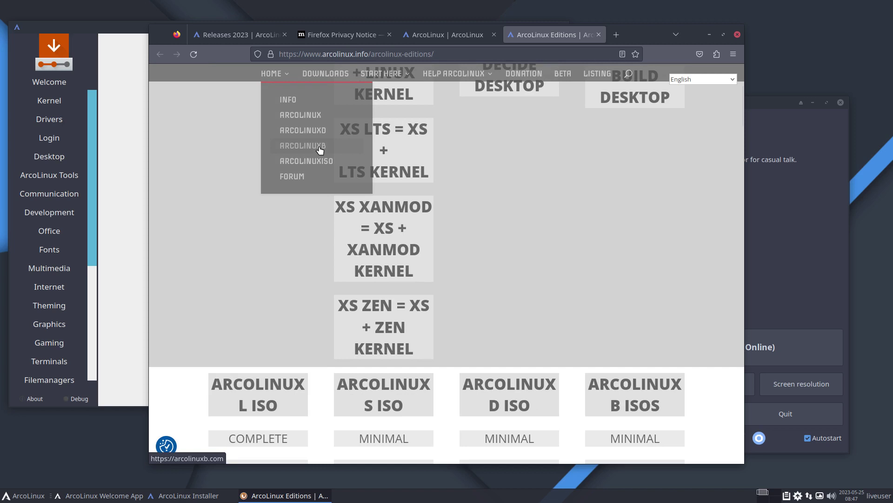
{"action": "scroll", "coordinate": [621, 185], "scroll_direction": "down", "scroll_amount": 5}
{"action": "scroll", "coordinate": [622, 185], "scroll_direction": "down", "scroll_amount": 4}
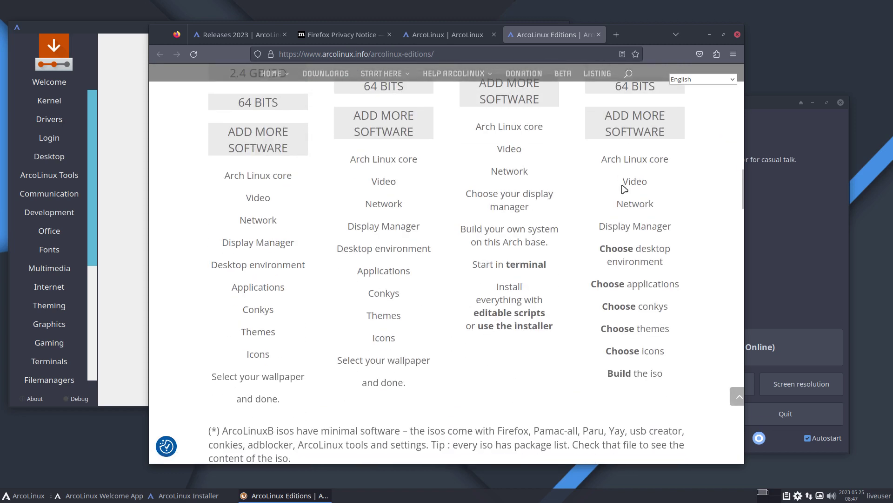
{"action": "left_click", "coordinate": [778, 262]}
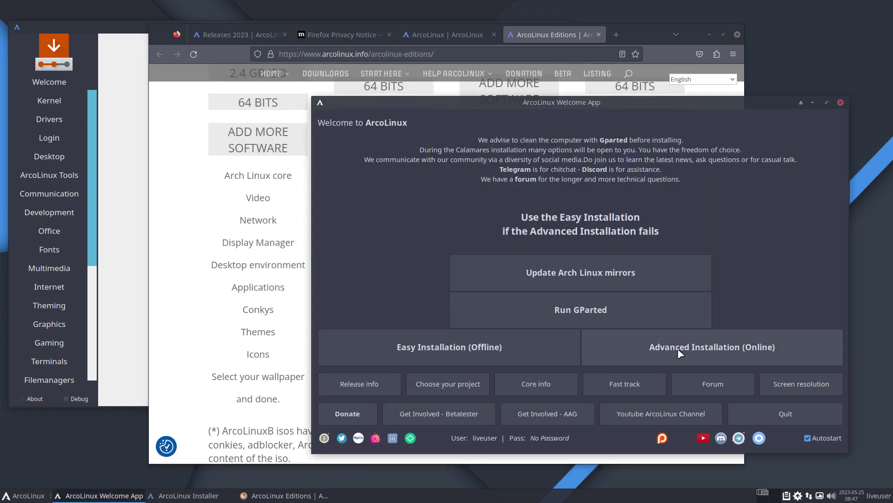
Open the Fast-Track guide in a new Firefox tab and scroll through it
{"action": "left_click", "coordinate": [624, 382]}
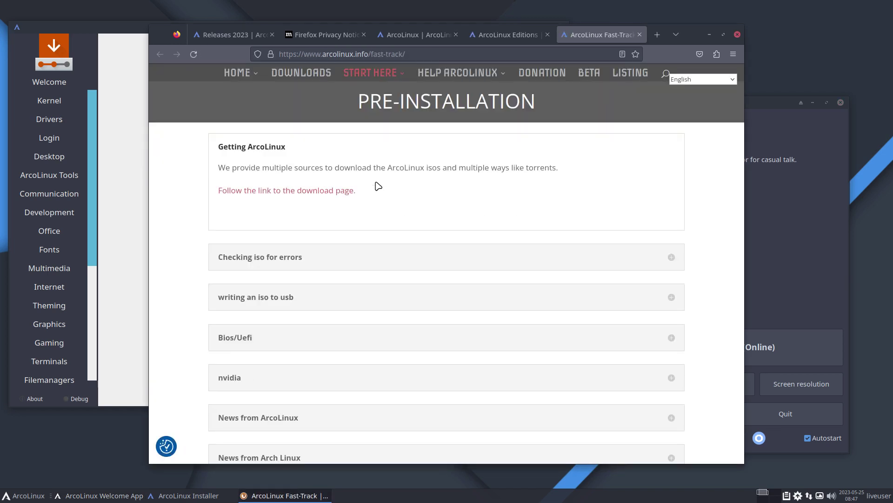
{"action": "scroll", "coordinate": [379, 187], "scroll_direction": "down", "scroll_amount": 5}
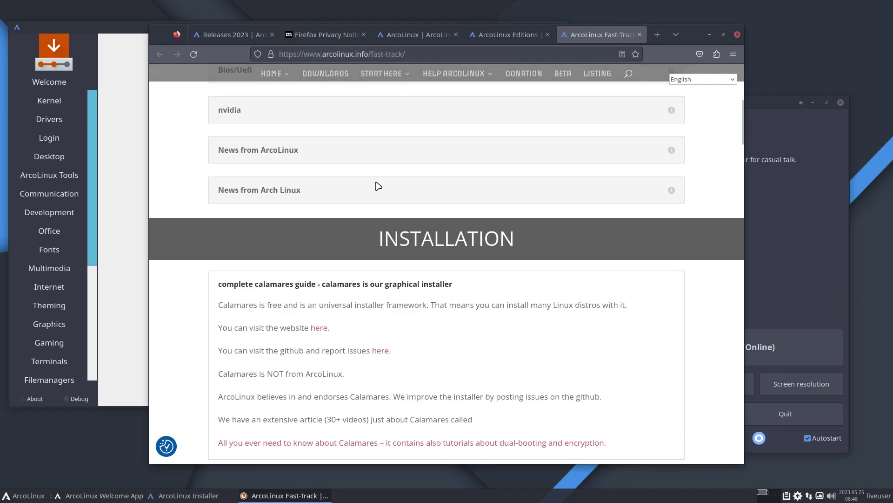
{"action": "scroll", "coordinate": [378, 186], "scroll_direction": "down", "scroll_amount": 5}
{"action": "scroll", "coordinate": [378, 187], "scroll_direction": "down", "scroll_amount": 8}
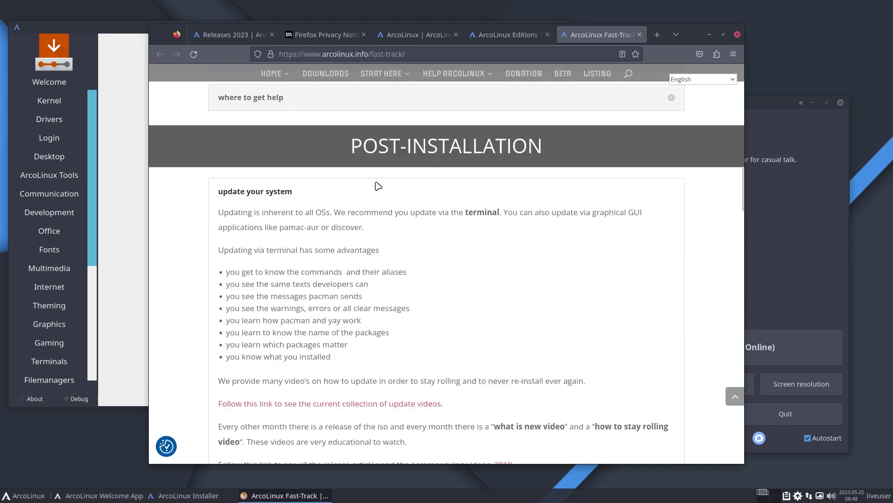
{"action": "scroll", "coordinate": [378, 186], "scroll_direction": "down", "scroll_amount": 10}
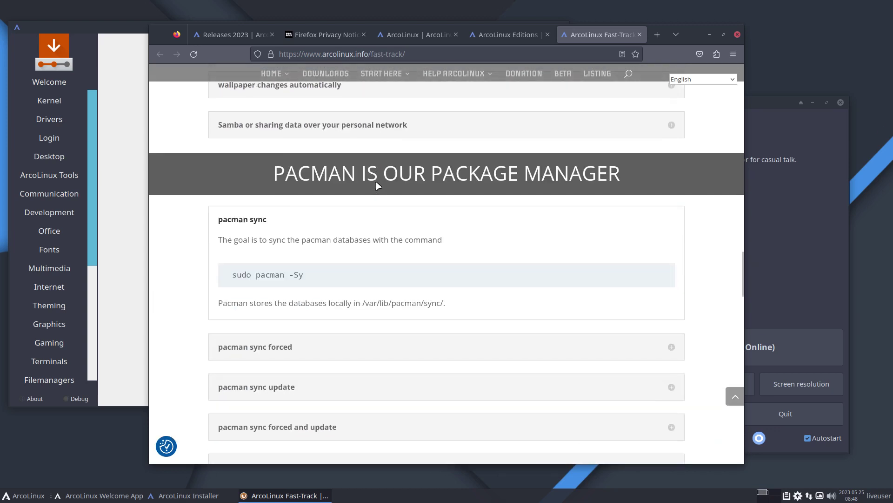
{"action": "scroll", "coordinate": [378, 186], "scroll_direction": "down", "scroll_amount": 6}
{"action": "scroll", "coordinate": [378, 186], "scroll_direction": "down", "scroll_amount": 1}
Open the ArcoLinux forum in a new tab, then launch the Screen resolution tool
{"action": "left_click", "coordinate": [709, 35]}
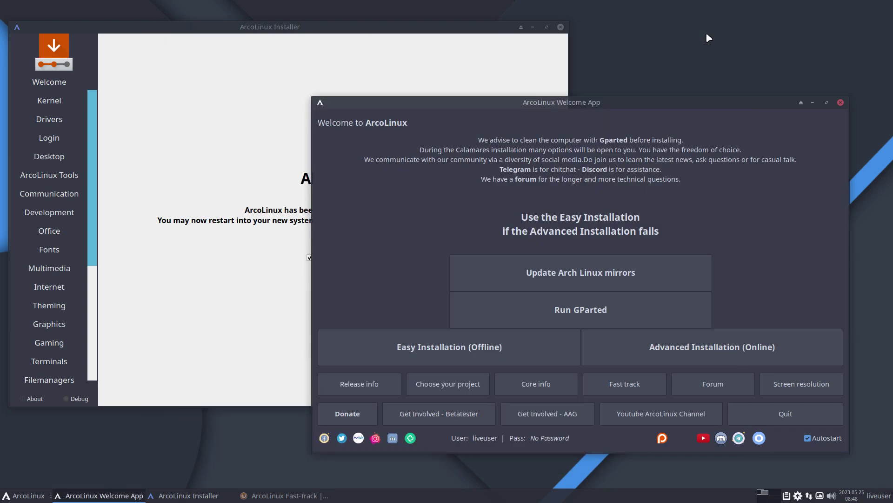
{"action": "left_click", "coordinate": [726, 385]}
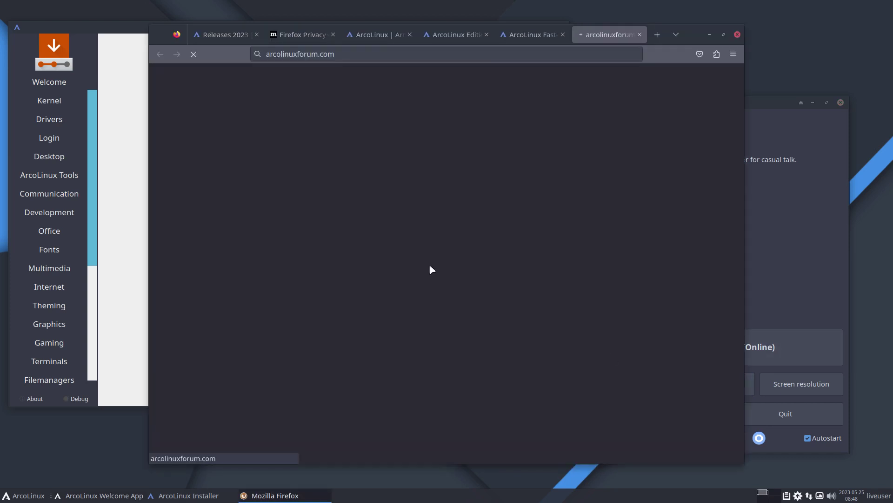
{"action": "scroll", "coordinate": [430, 266], "scroll_direction": "down", "scroll_amount": 5}
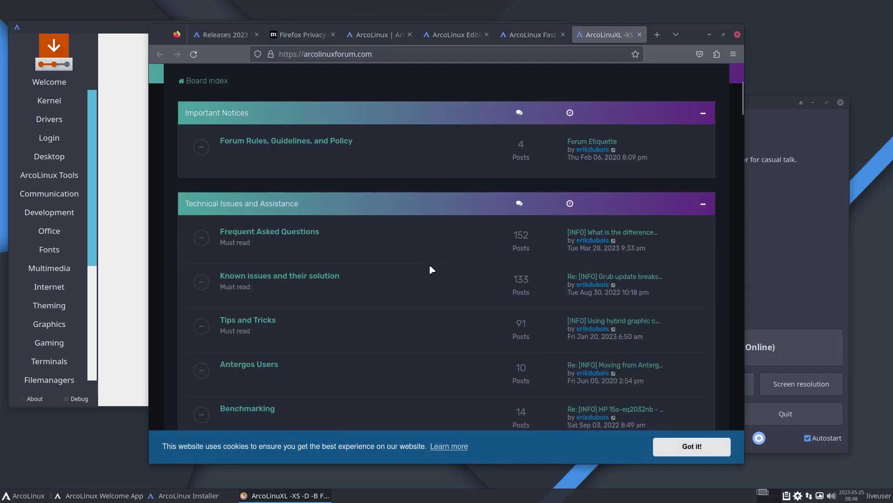
{"action": "scroll", "coordinate": [429, 264], "scroll_direction": "up", "scroll_amount": 5}
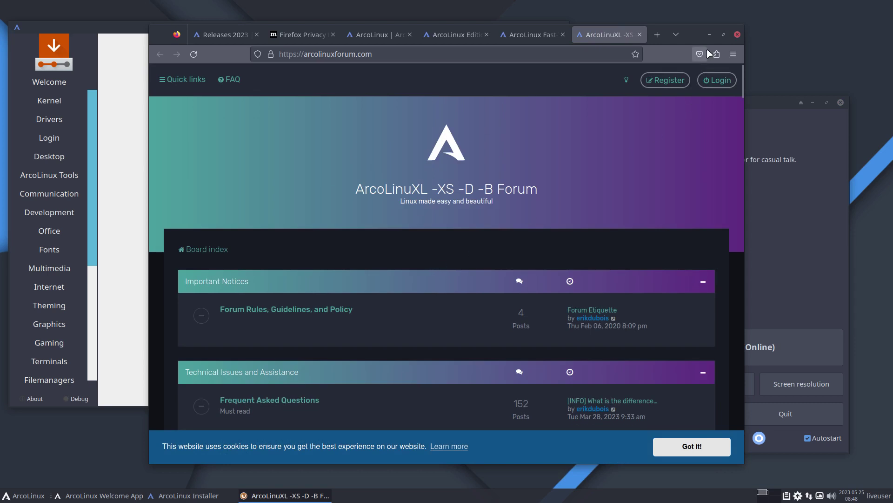
{"action": "left_click", "coordinate": [842, 227]}
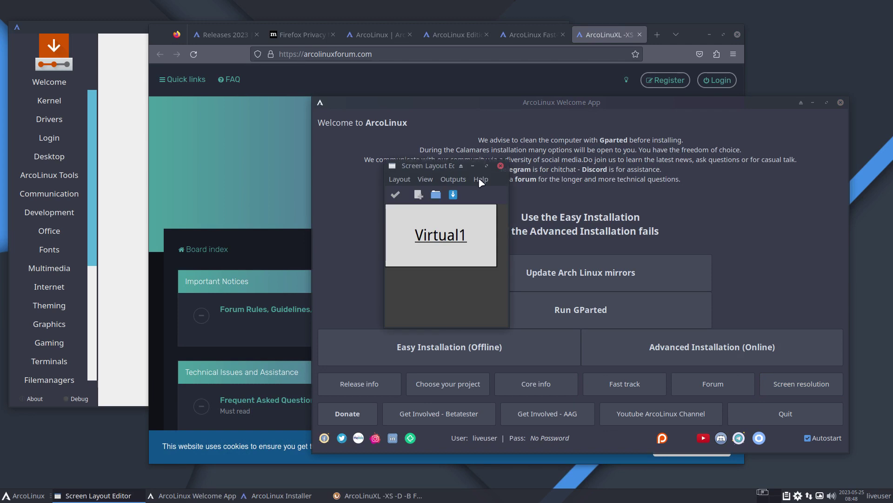
View ARandR's About version and credits information, then dismiss it
{"action": "left_click", "coordinate": [481, 180]}
{"action": "left_click", "coordinate": [491, 196]}
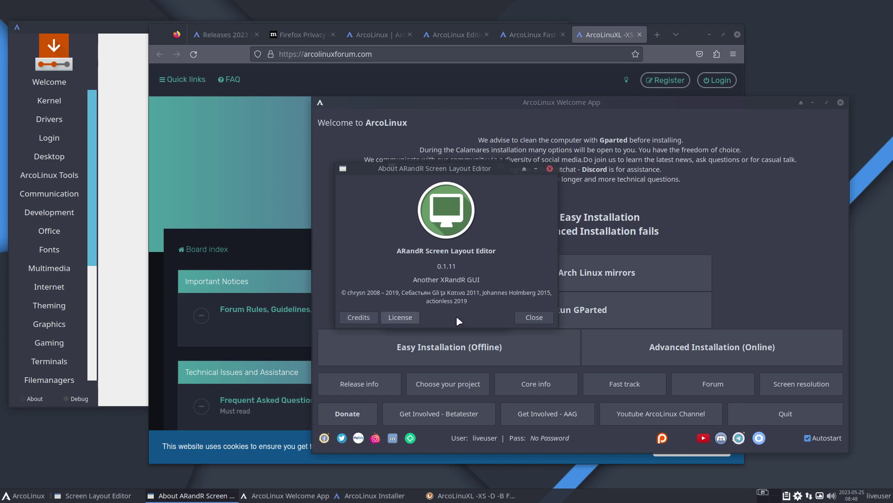
{"action": "left_click", "coordinate": [531, 318]}
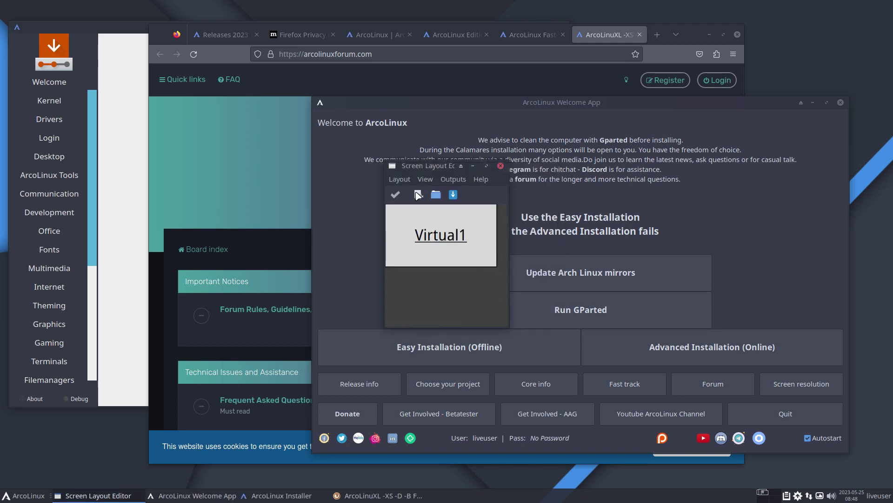
Check Virtual1's resolution list without changing it, close ARandR, and open the application launcher
{"action": "left_click", "coordinate": [454, 179]}
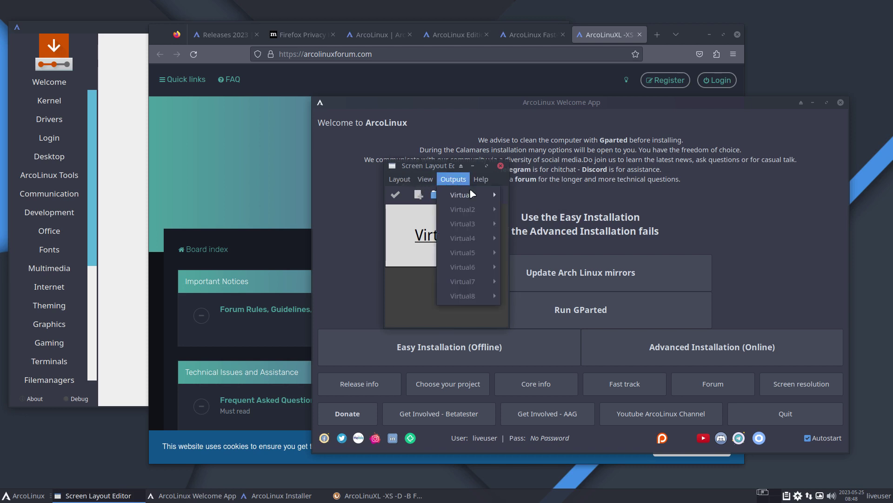
{"action": "mouse_move", "coordinate": [492, 198]}
{"action": "mouse_move", "coordinate": [549, 225]}
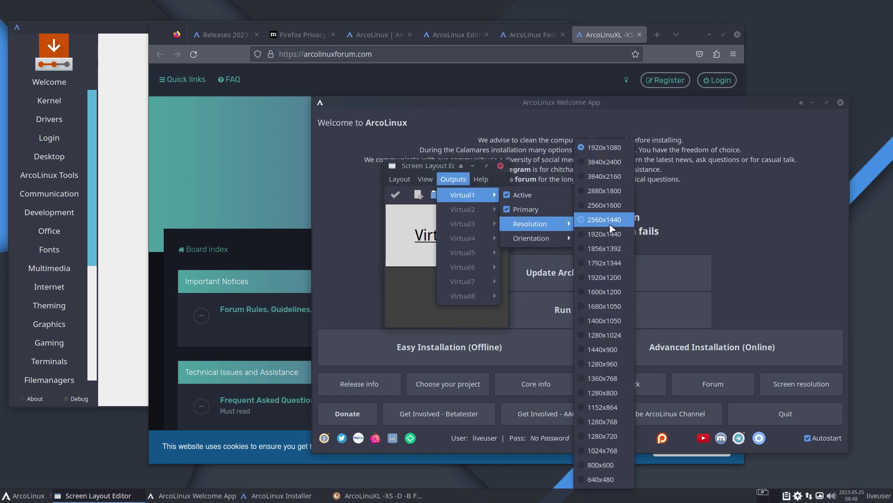
{"action": "left_click", "coordinate": [758, 211]}
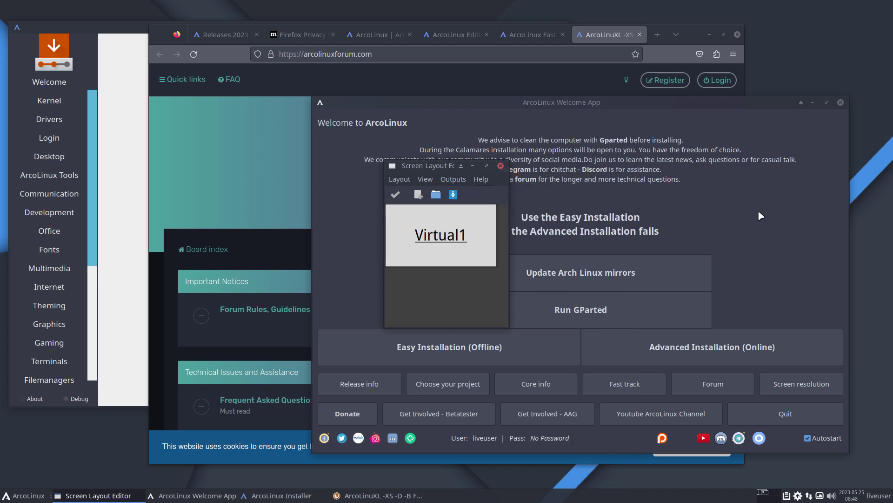
{"action": "left_click", "coordinate": [500, 166]}
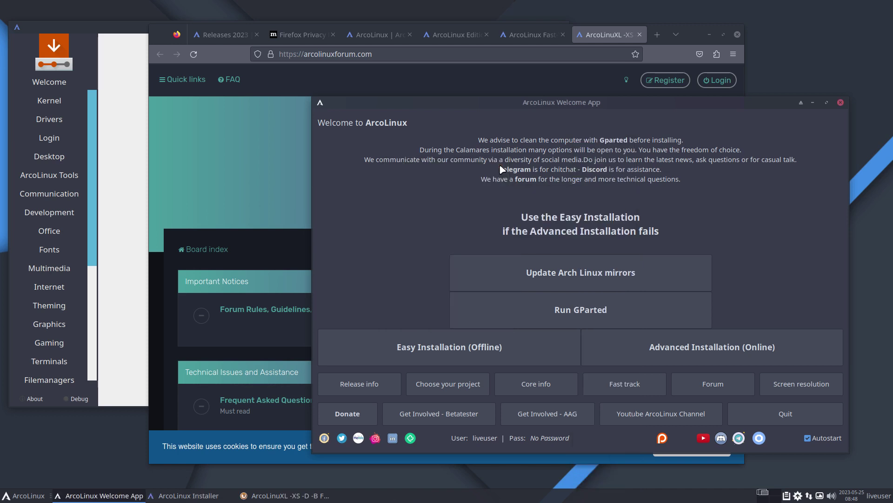
{"action": "left_click", "coordinate": [19, 498]}
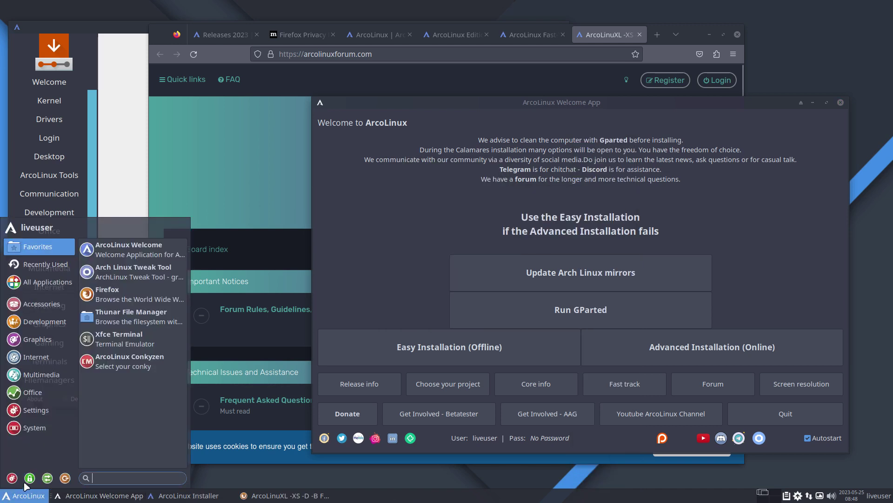
Open the ArcoLinux donation page from the Welcome App and scroll down to the Hellotux polo shirts
{"action": "left_click", "coordinate": [736, 208]}
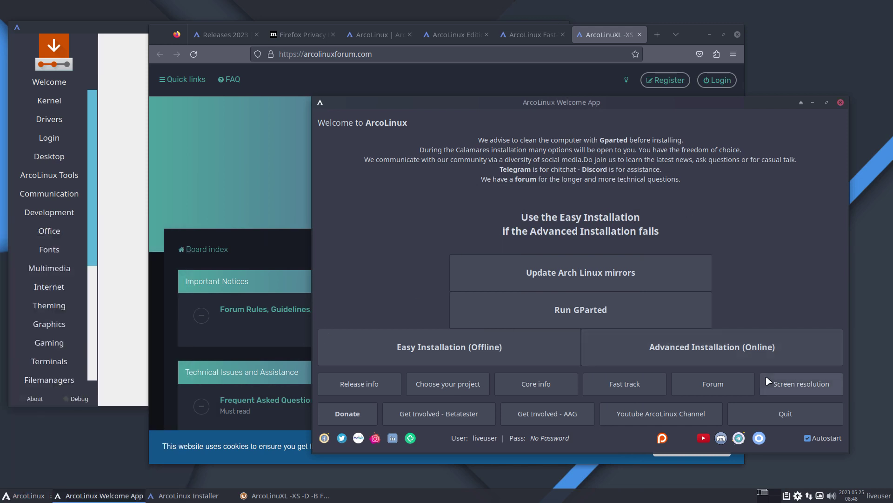
{"action": "left_click", "coordinate": [353, 416]}
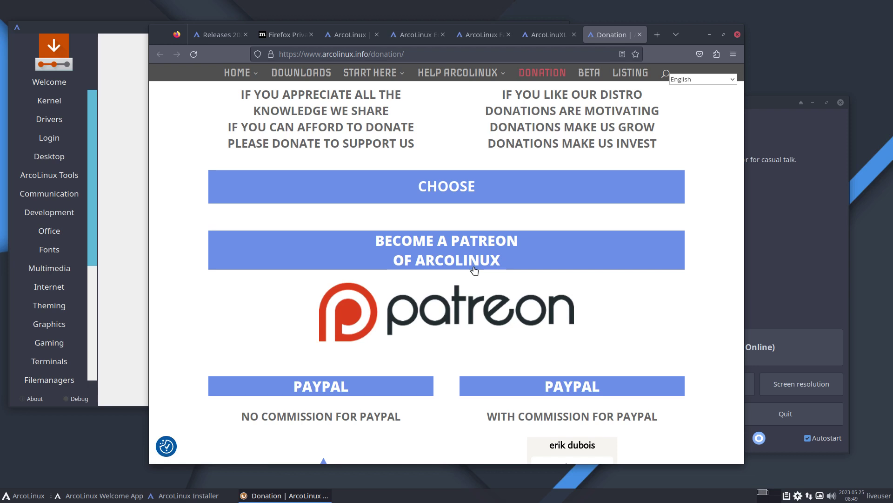
{"action": "scroll", "coordinate": [475, 270], "scroll_direction": "down", "scroll_amount": 4}
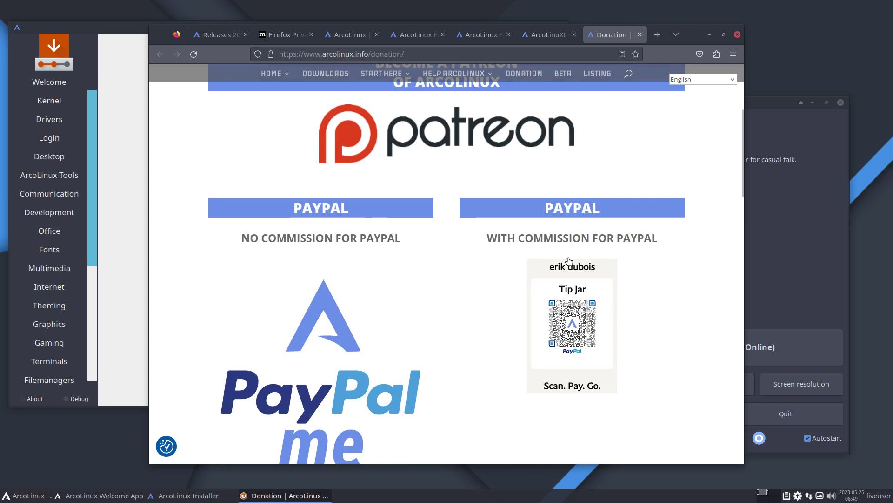
{"action": "scroll", "coordinate": [475, 259], "scroll_direction": "down", "scroll_amount": 6}
{"action": "scroll", "coordinate": [464, 259], "scroll_direction": "down", "scroll_amount": 2}
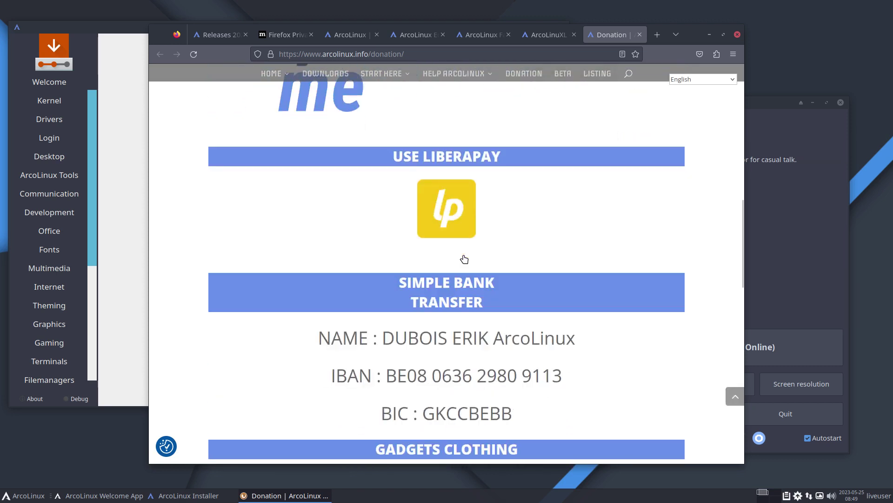
{"action": "scroll", "coordinate": [464, 259], "scroll_direction": "down", "scroll_amount": 6}
{"action": "scroll", "coordinate": [464, 259], "scroll_direction": "down", "scroll_amount": 2}
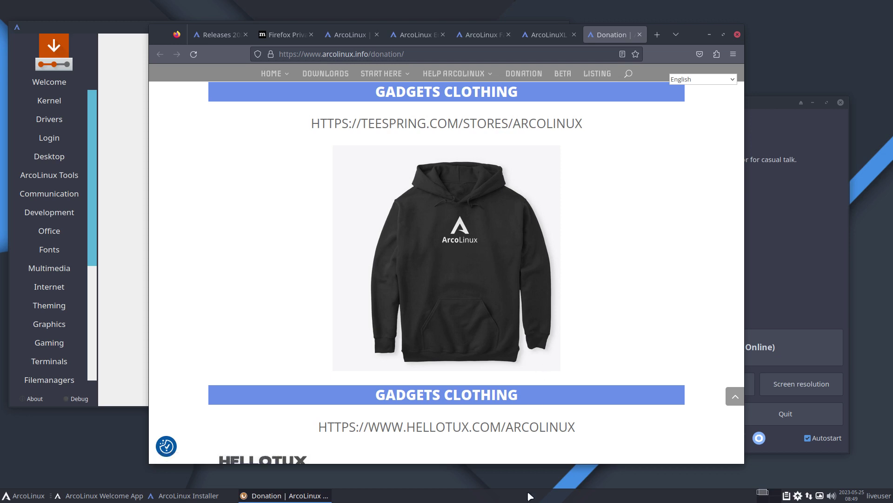
{"action": "scroll", "coordinate": [496, 446], "scroll_direction": "down", "scroll_amount": 7}
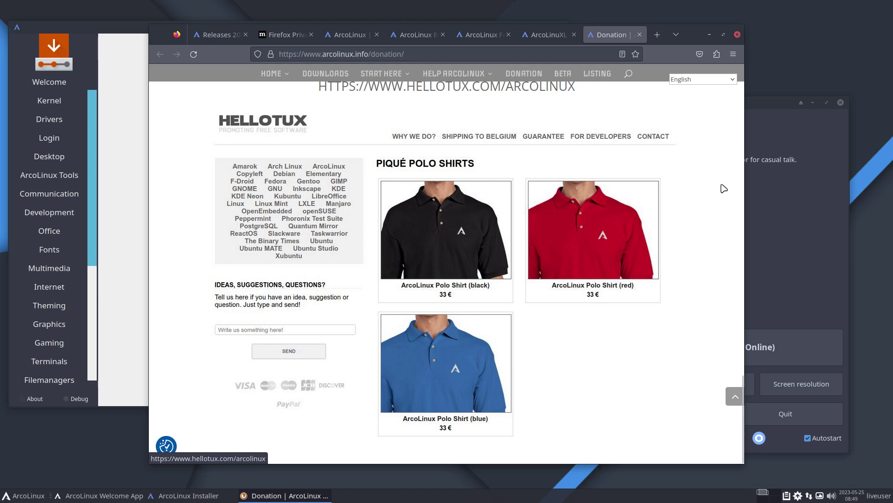
{"action": "left_click", "coordinate": [817, 230]}
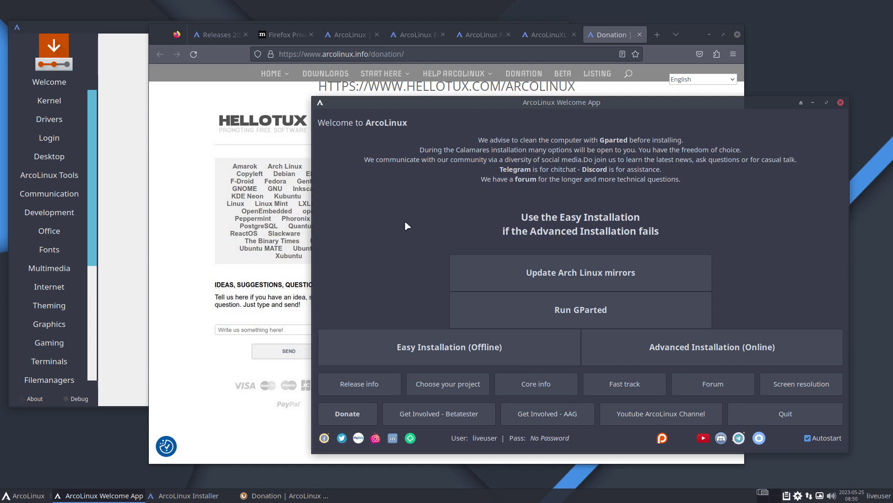
Open the 'Looking for betatesters' page, read its requirements, then bring the Welcome App forward
{"action": "left_click", "coordinate": [451, 419]}
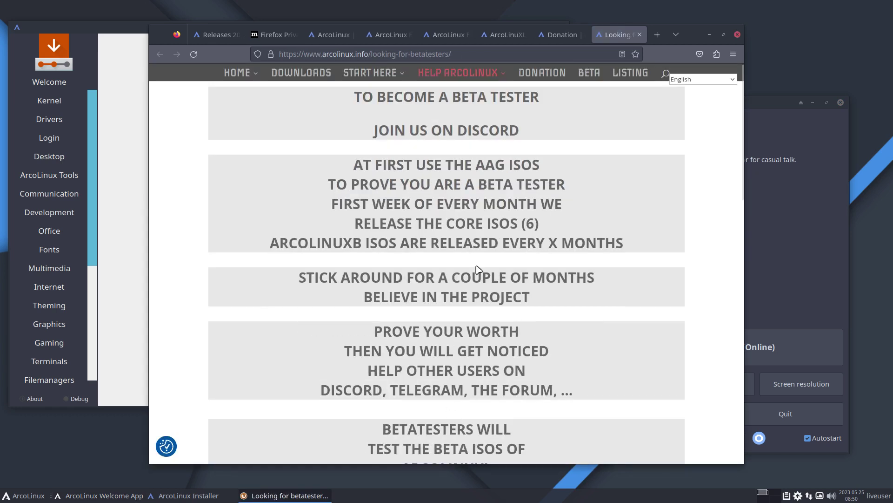
{"action": "scroll", "coordinate": [477, 269], "scroll_direction": "down", "scroll_amount": 4}
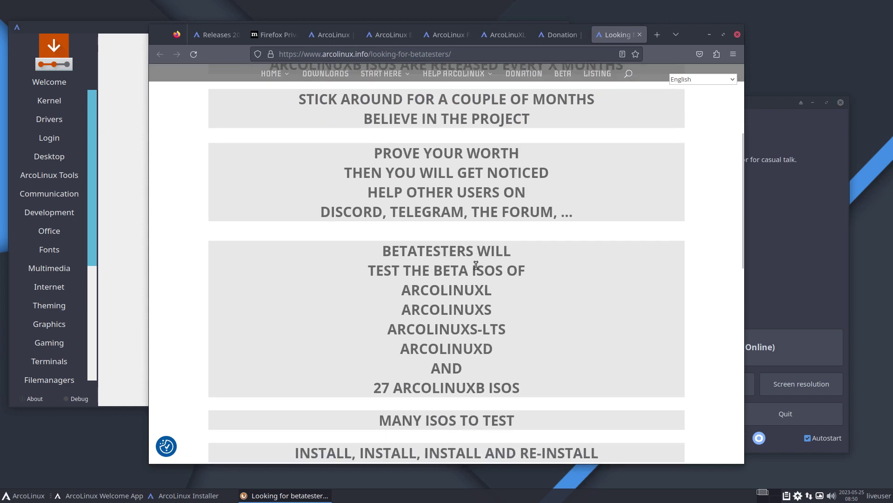
{"action": "scroll", "coordinate": [476, 265], "scroll_direction": "down", "scroll_amount": 4}
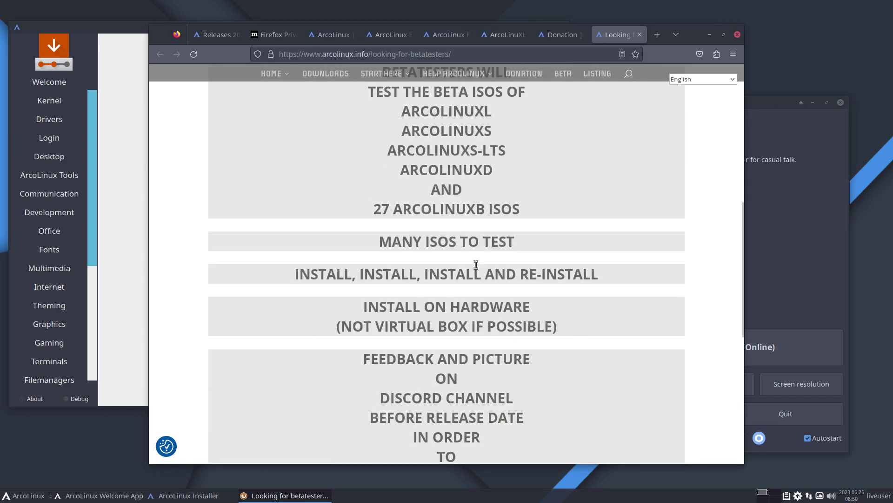
{"action": "scroll", "coordinate": [476, 265], "scroll_direction": "down", "scroll_amount": 7}
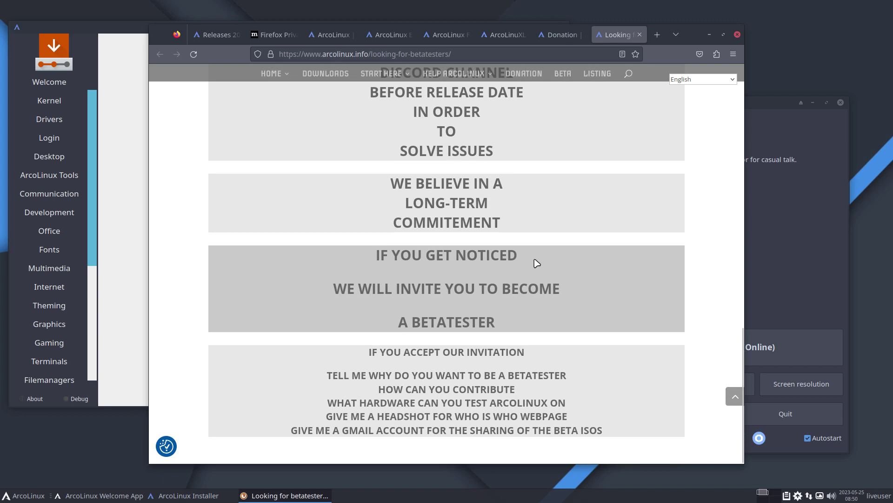
{"action": "scroll", "coordinate": [565, 250], "scroll_direction": "up", "scroll_amount": 10}
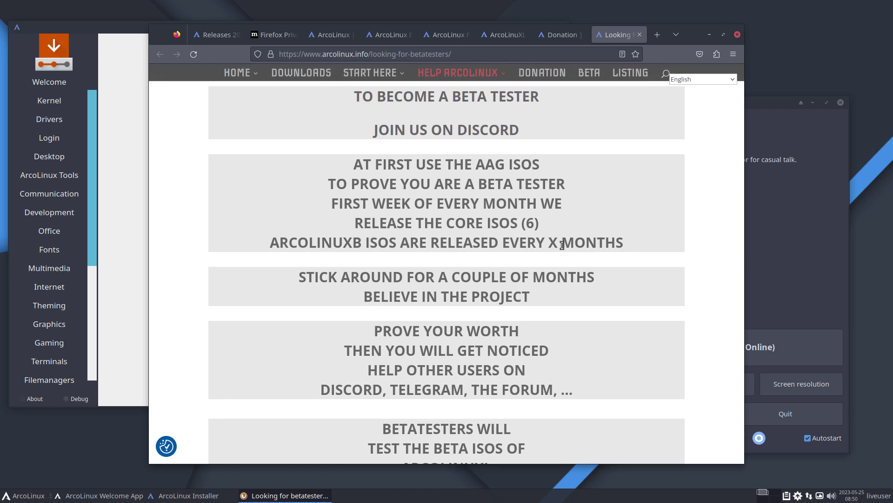
{"action": "left_click", "coordinate": [783, 251]}
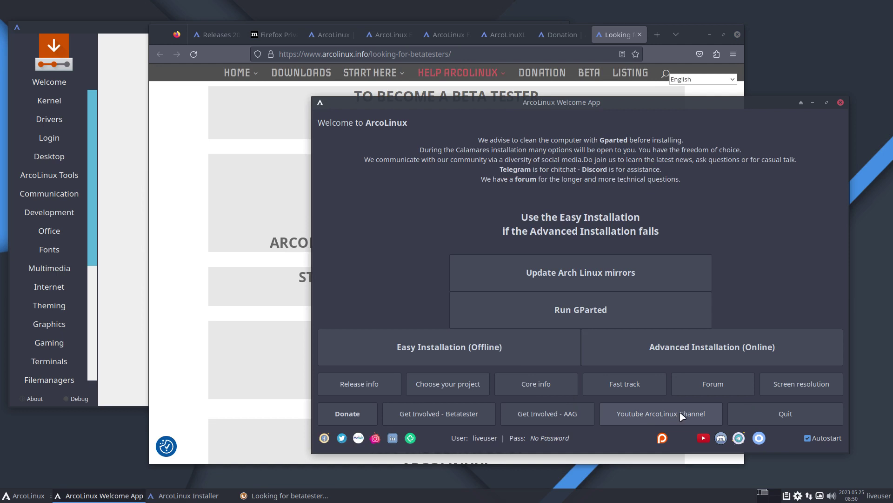
Open the ArcoLinux YouTube channel, accept the cookie consent and maximize Firefox
{"action": "left_click", "coordinate": [643, 413]}
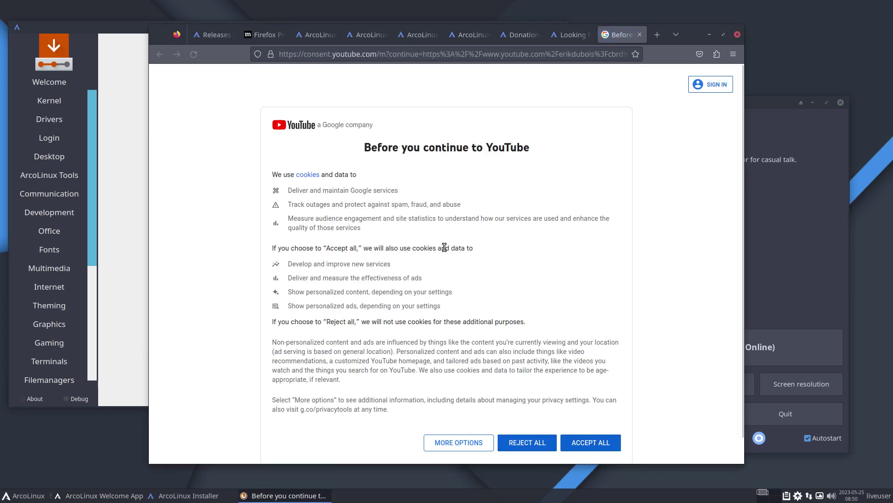
{"action": "left_click", "coordinate": [591, 443]}
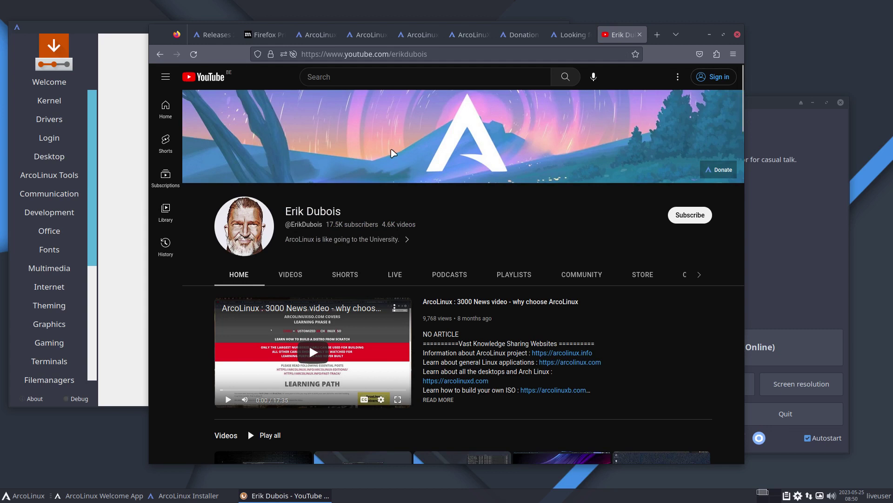
{"action": "left_click", "coordinate": [327, 74]}
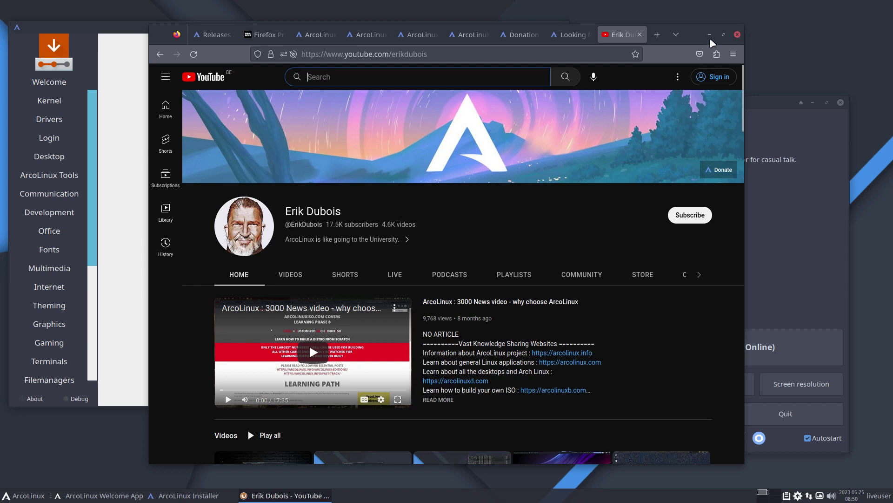
{"action": "left_click", "coordinate": [724, 34]}
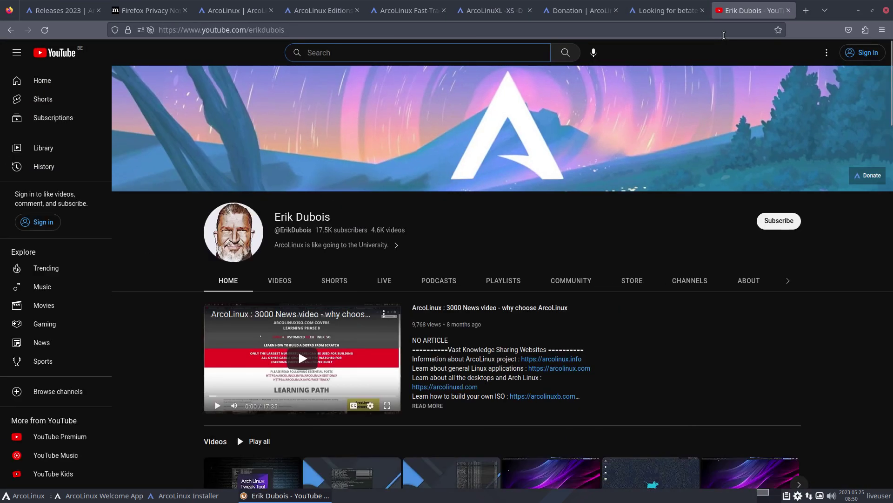
Move the channel's section tabs past About and open the channel search field
{"action": "left_click", "coordinate": [788, 282]}
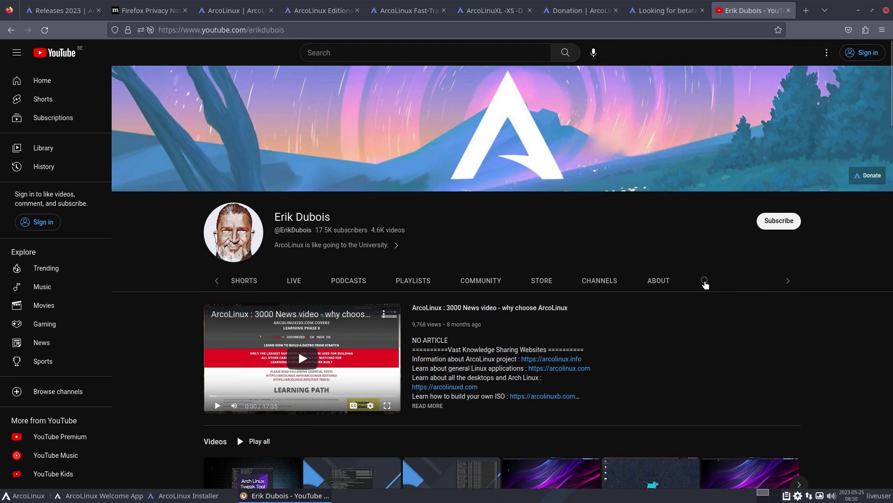
{"action": "left_click", "coordinate": [217, 281]}
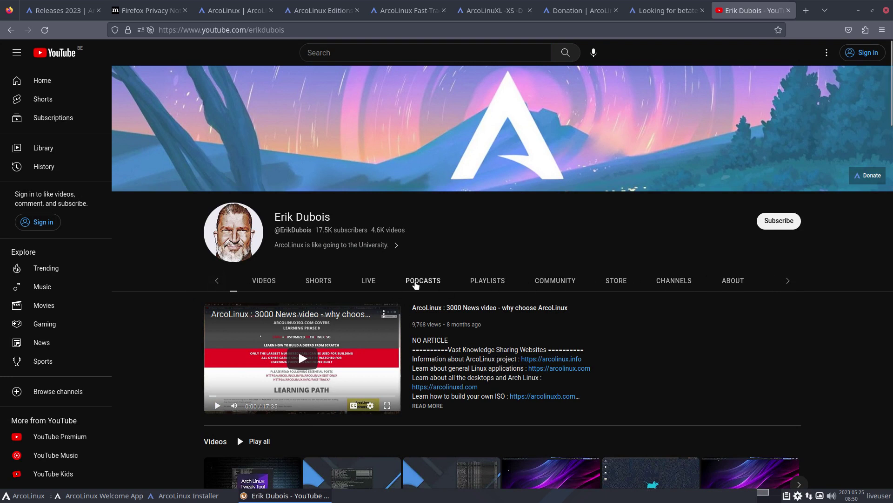
{"action": "left_click", "coordinate": [788, 282]}
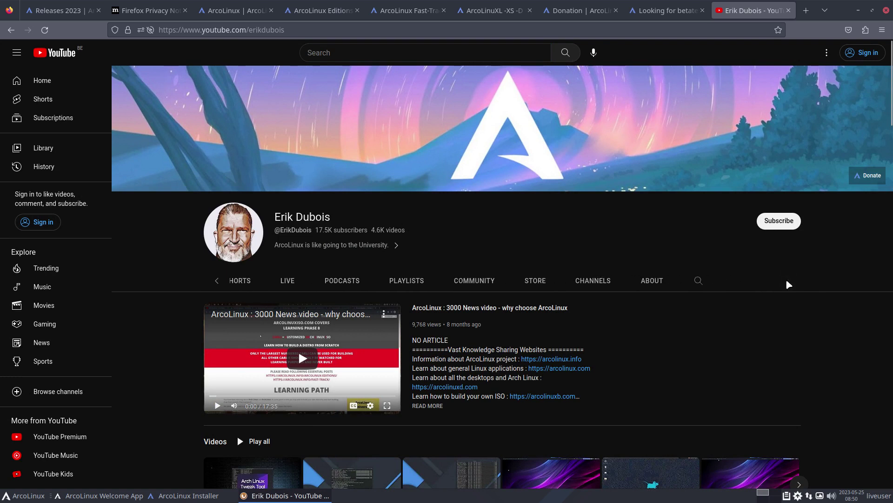
{"action": "left_click", "coordinate": [698, 281]}
Search the ArcoLinux channel for 'bashrc' and scroll through the resulting videos
{"action": "type", "text": "ba"}
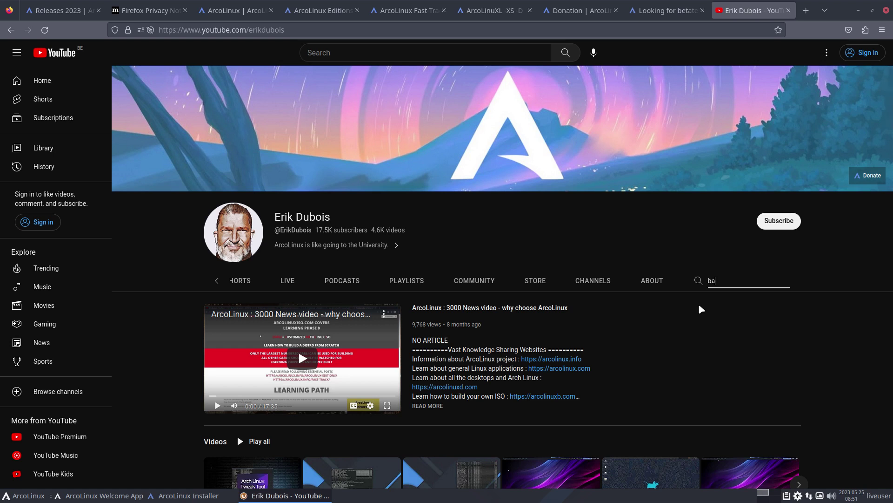
{"action": "type", "text": "shrc"}
{"action": "key", "text": "Return"}
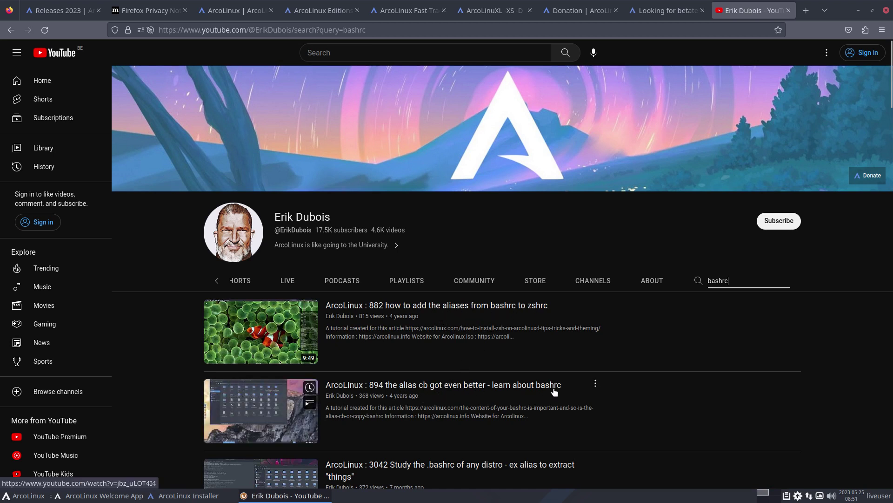
{"action": "scroll", "coordinate": [551, 390], "scroll_direction": "down", "scroll_amount": 3}
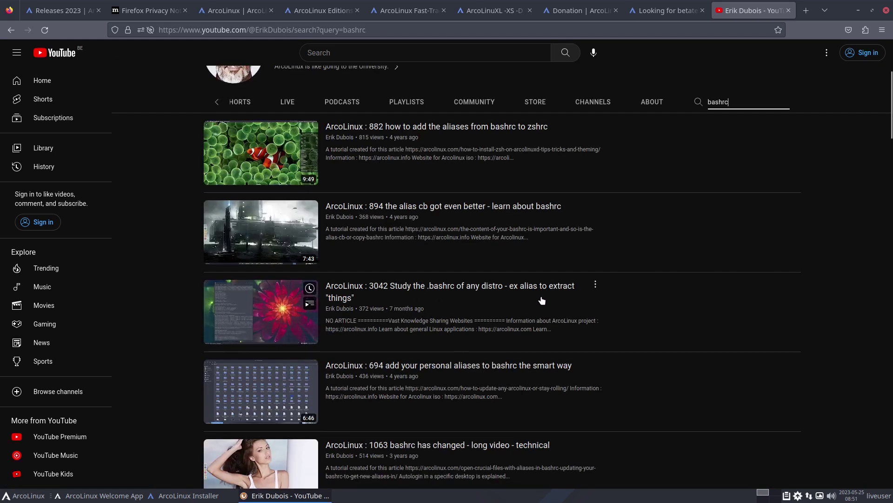
{"action": "scroll", "coordinate": [481, 412], "scroll_direction": "down", "scroll_amount": 6}
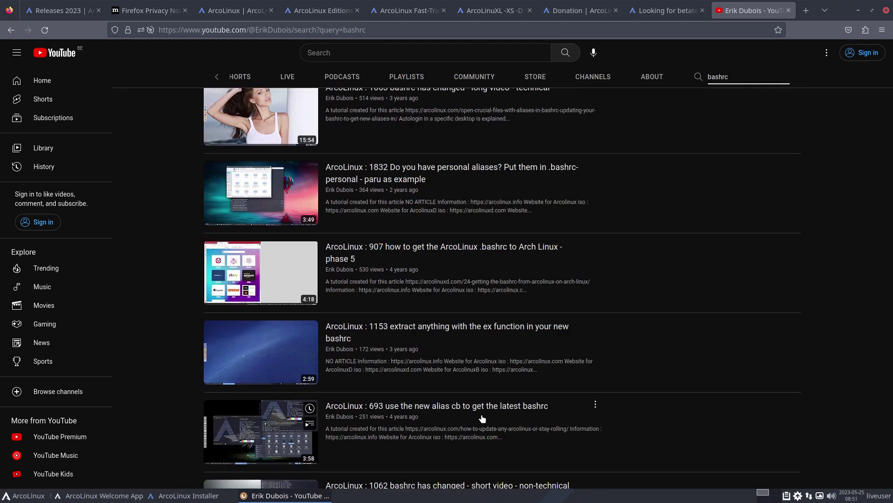
{"action": "scroll", "coordinate": [482, 418], "scroll_direction": "up", "scroll_amount": 10}
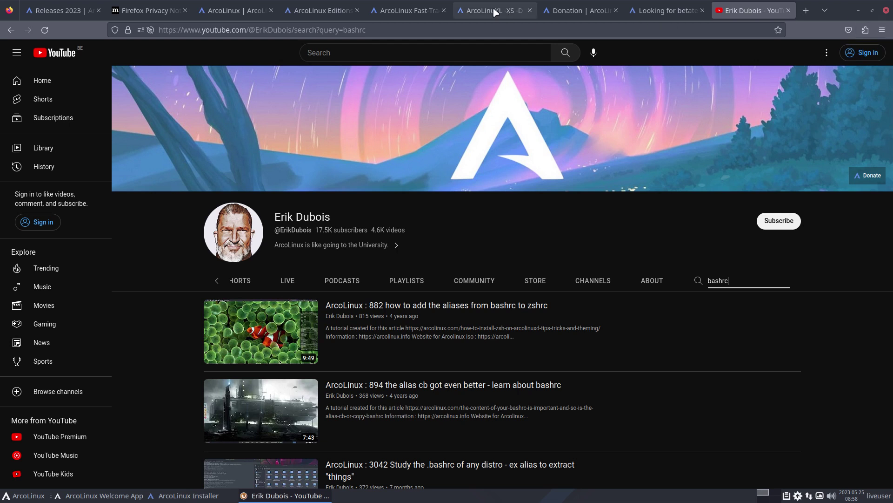
From the Donation tab, open arcolinux.com via HOME > ARCOLINUX, browse its menus, then minimize Firefox
{"action": "left_click", "coordinate": [505, 11]}
{"action": "left_click", "coordinate": [565, 14]}
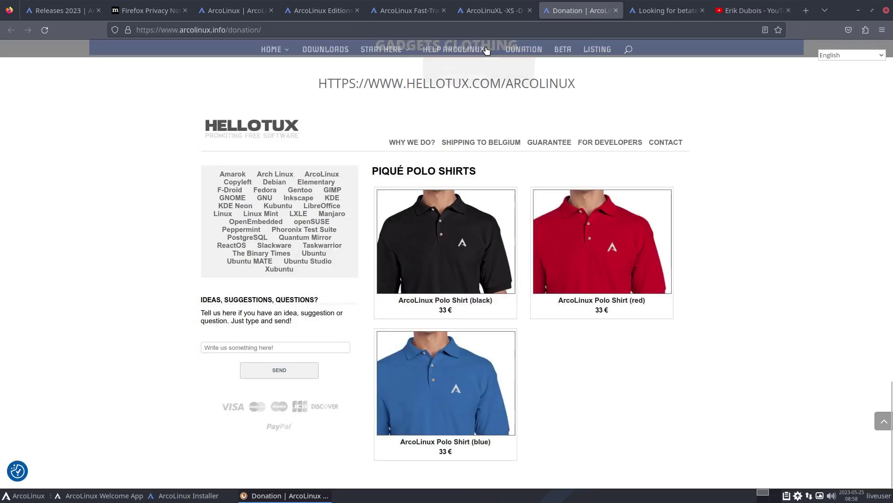
{"action": "mouse_move", "coordinate": [279, 60]}
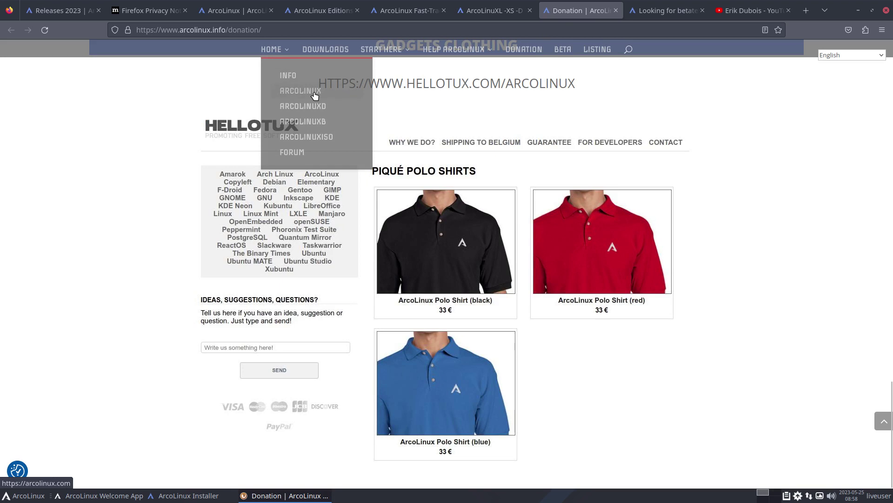
{"action": "left_click", "coordinate": [315, 96]}
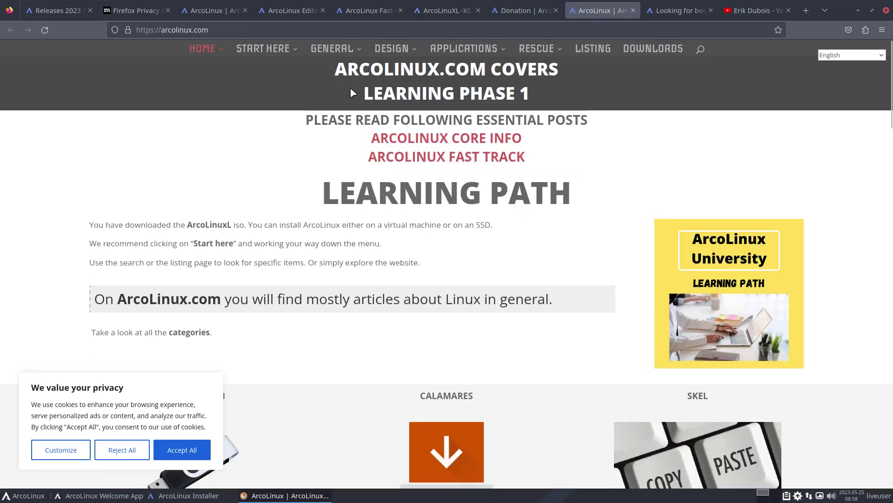
{"action": "mouse_move", "coordinate": [349, 52]}
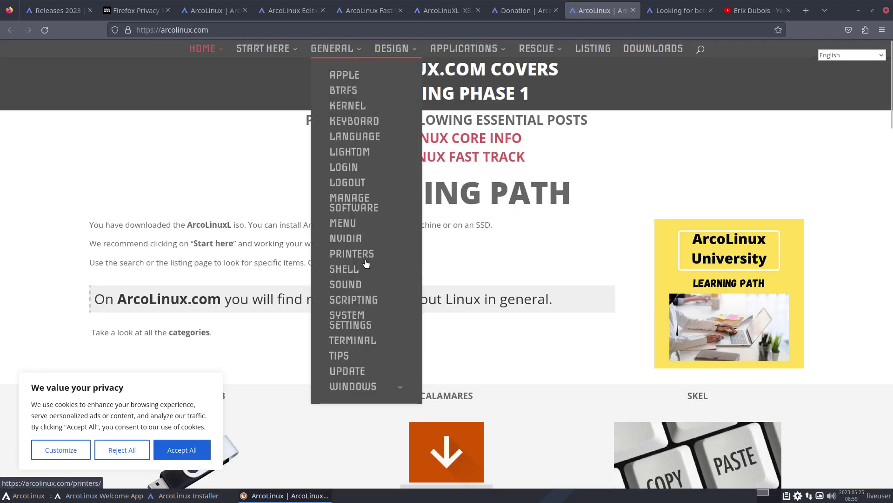
{"action": "mouse_move", "coordinate": [394, 49]}
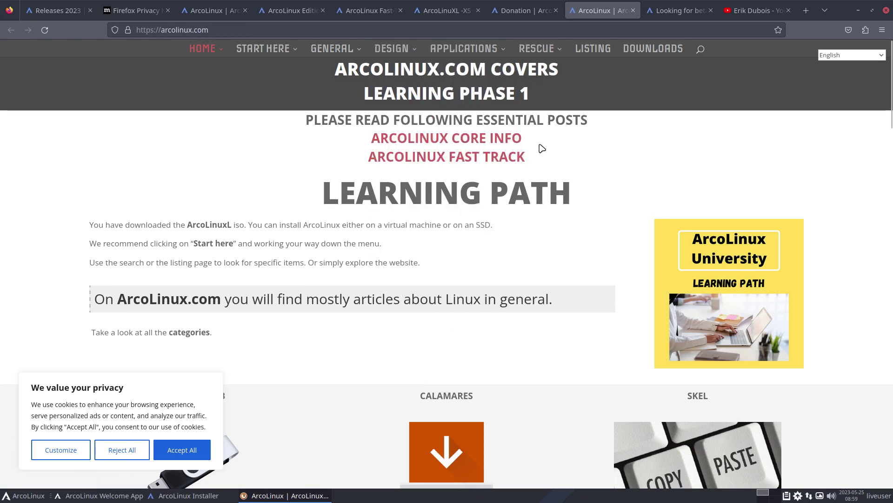
{"action": "left_click", "coordinate": [861, 10]}
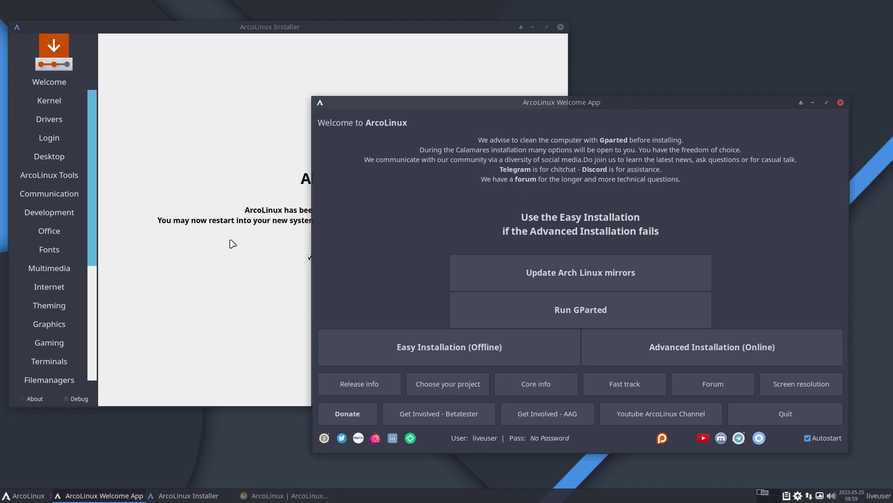
Open an Alacritty terminal and run probe to upload the VM's hardware report
{"action": "key", "text": "super+Return"}
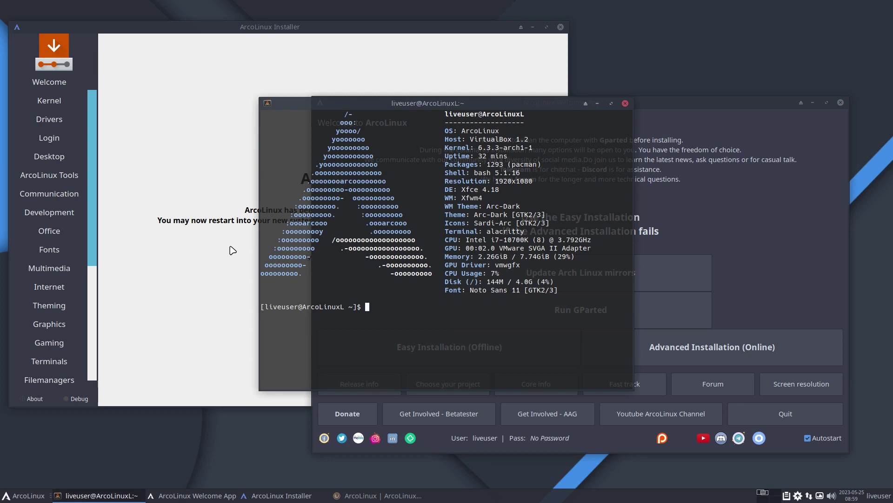
{"action": "type", "text": "probe"}
{"action": "key", "text": "Return"}
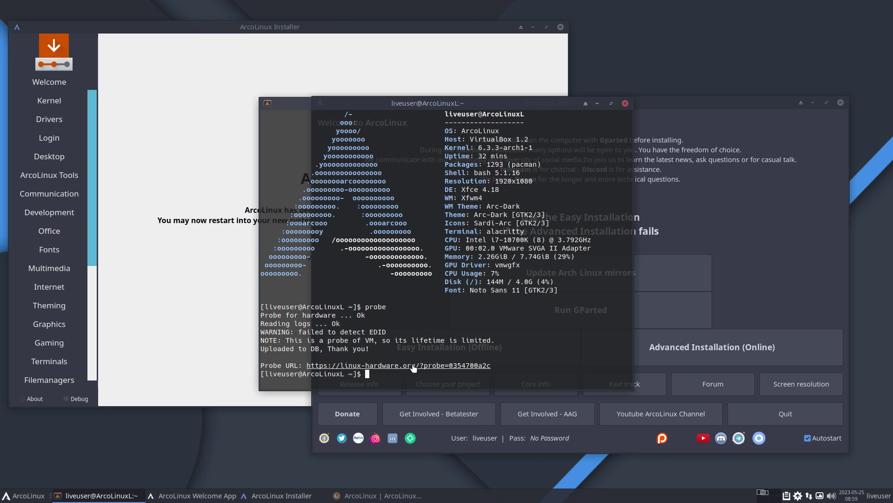
Open the linux-hardware.org probe page, review the device table and graphics card details, then minimize Firefox
{"action": "left_click", "coordinate": [413, 368]}
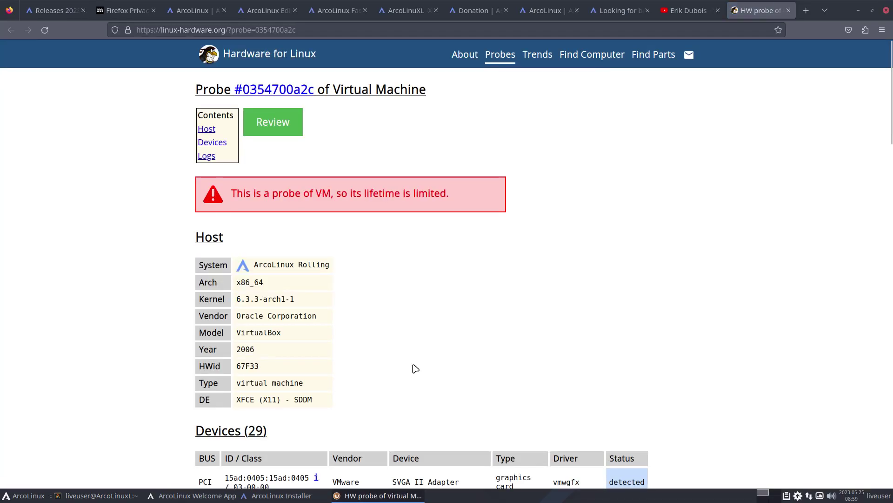
{"action": "scroll", "coordinate": [415, 369], "scroll_direction": "down", "scroll_amount": 4}
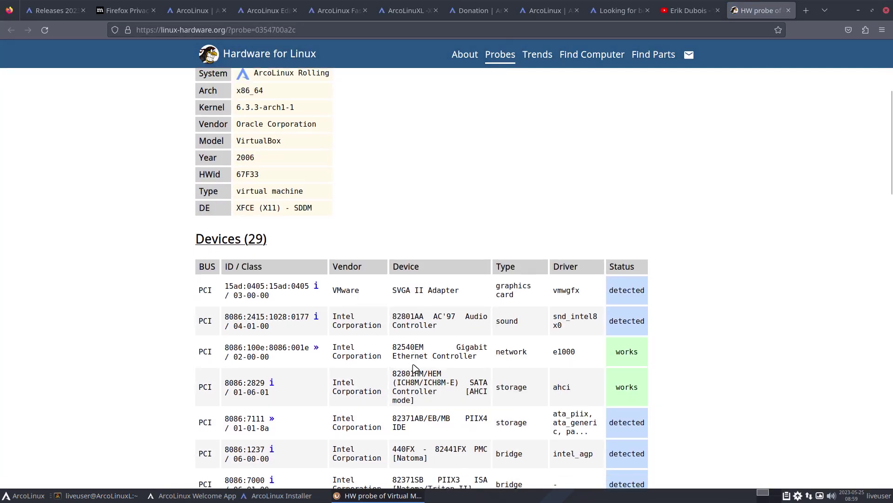
{"action": "scroll", "coordinate": [424, 361], "scroll_direction": "up", "scroll_amount": 6}
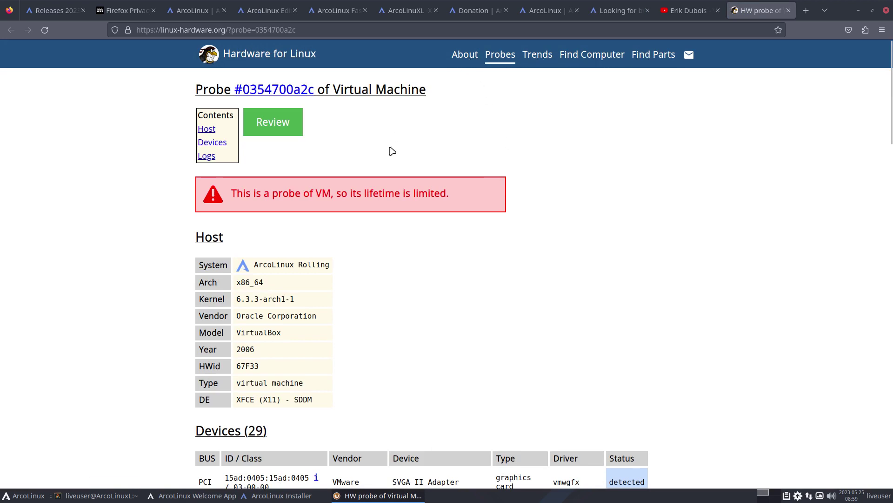
{"action": "scroll", "coordinate": [503, 200], "scroll_direction": "down", "scroll_amount": 3}
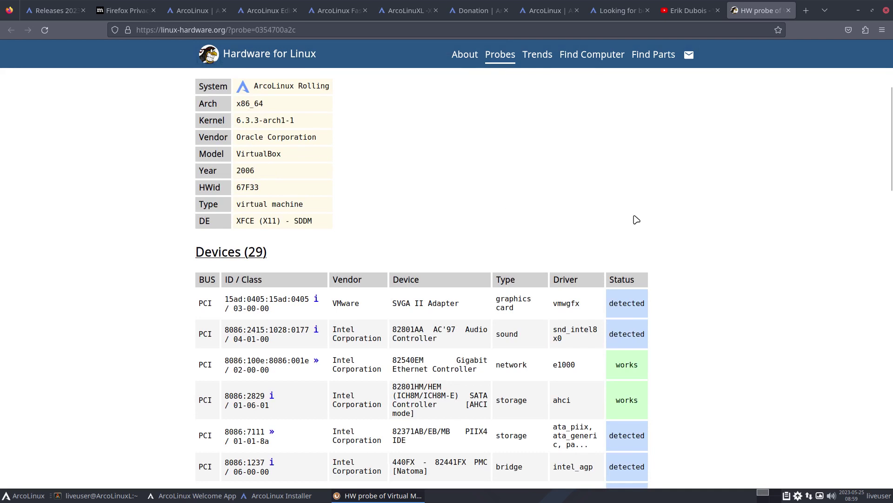
{"action": "scroll", "coordinate": [636, 219], "scroll_direction": "down", "scroll_amount": 2}
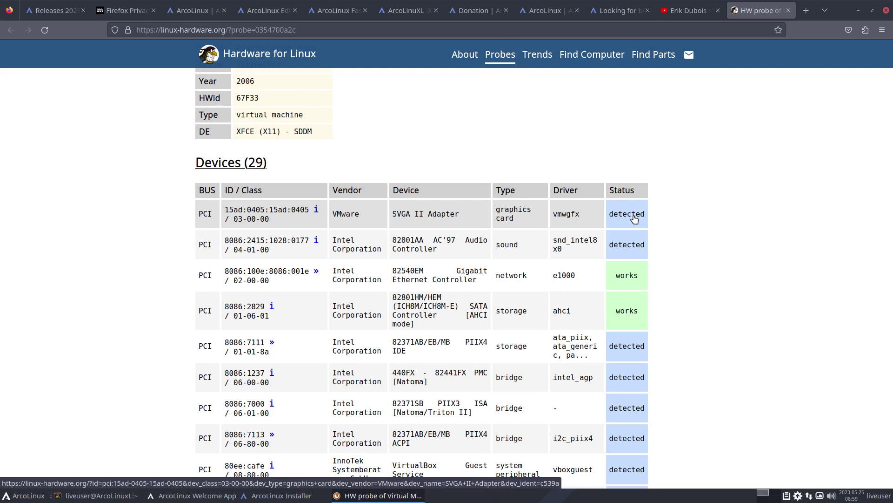
{"action": "left_click", "coordinate": [635, 219]}
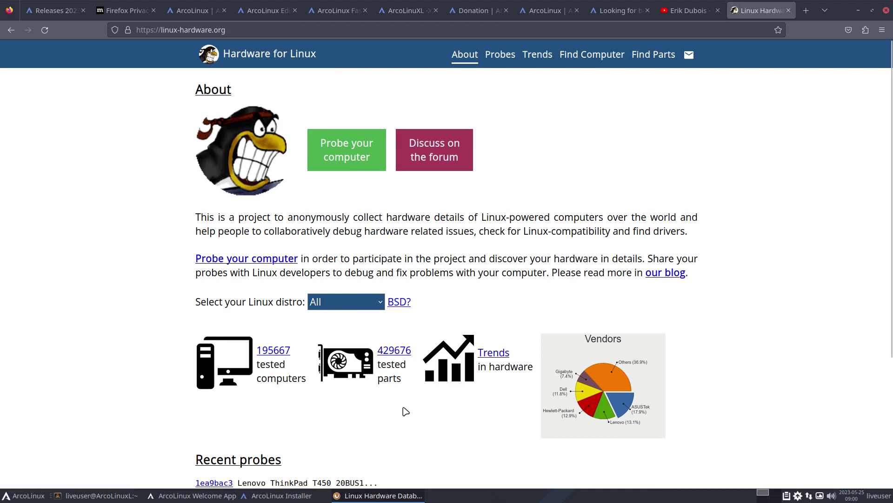
{"action": "scroll", "coordinate": [428, 411], "scroll_direction": "down", "scroll_amount": 3}
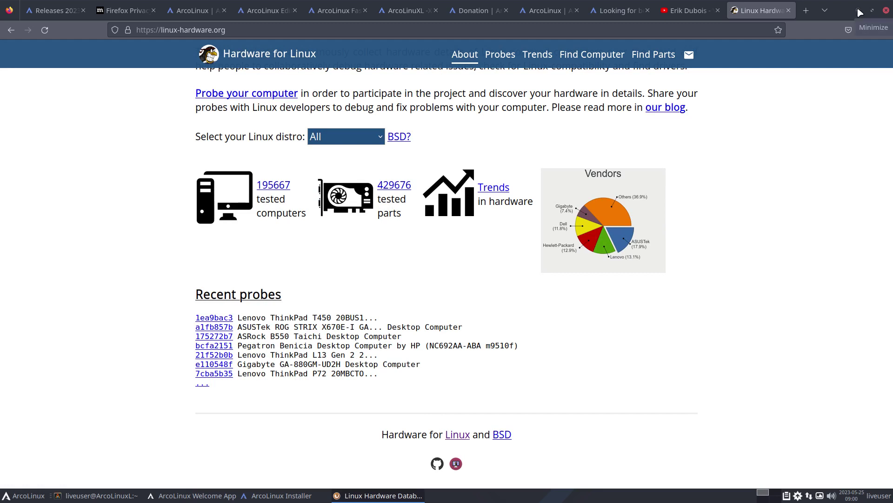
{"action": "left_click", "coordinate": [860, 13]}
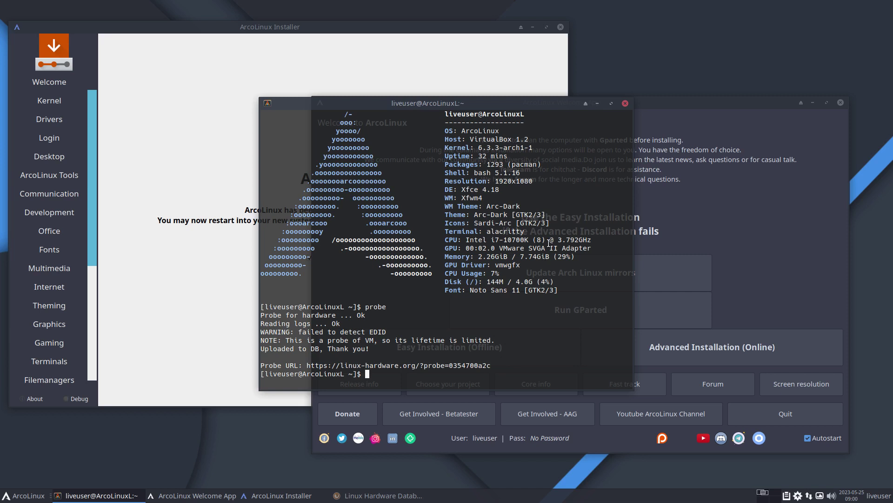
Close the terminal and Welcome App, then finish the installer with Restart now checked
{"action": "left_click", "coordinate": [625, 103]}
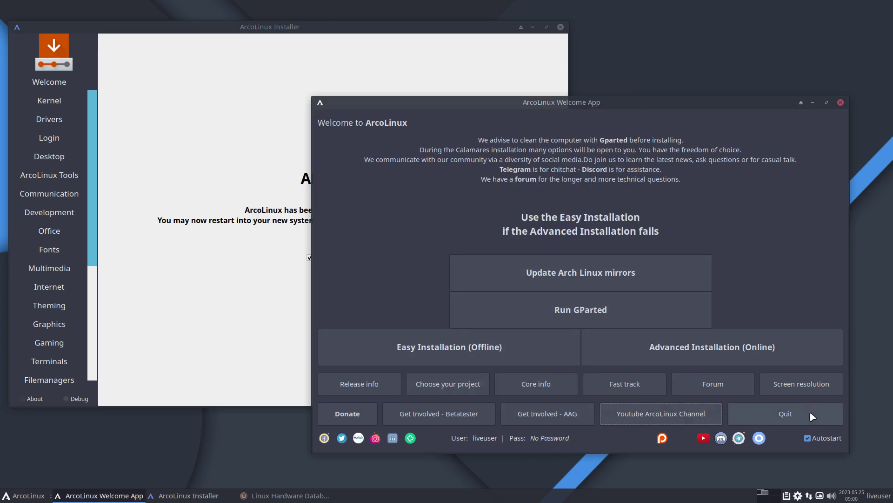
{"action": "left_click", "coordinate": [822, 418]}
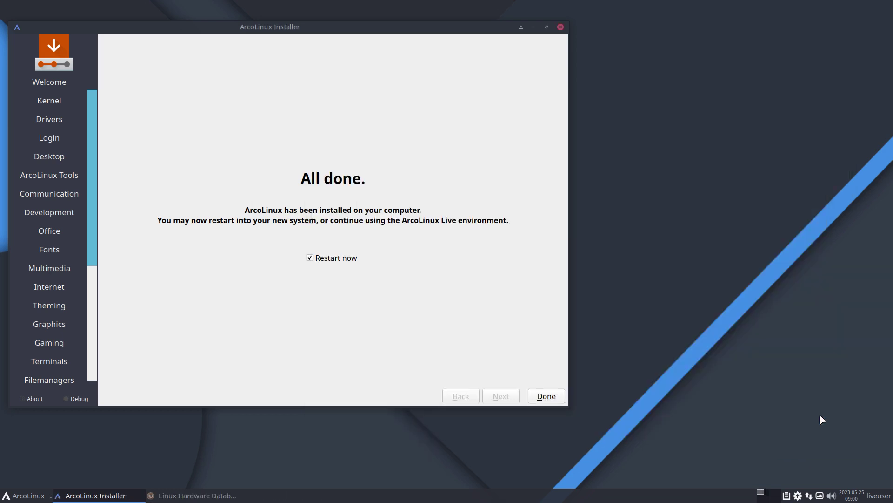
{"action": "left_click", "coordinate": [562, 397]}
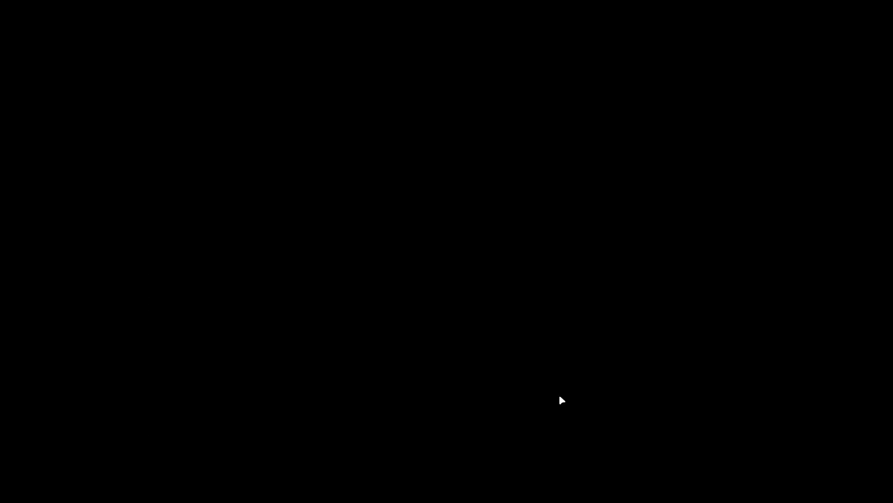
Boot the installed ArcoLinux immediately from the boot menu
{"action": "key", "text": "Return"}
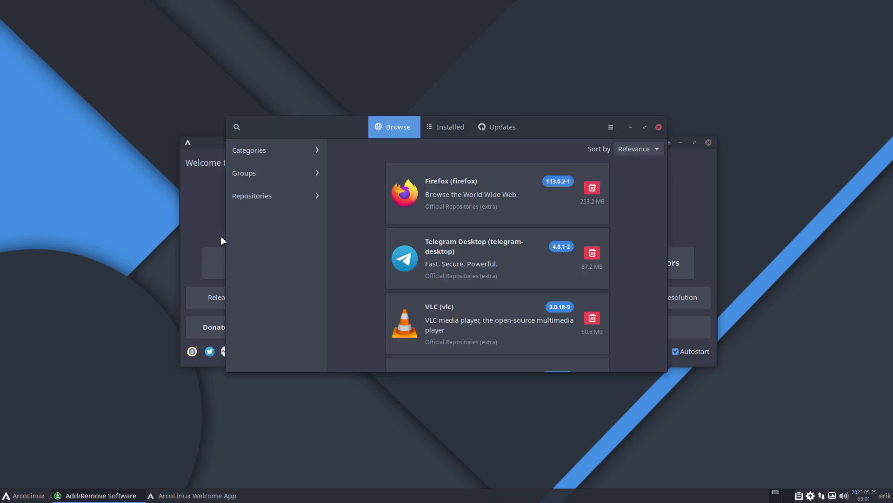
Close the software manager and launch Arch Linux Tweak Tool, entering the user password
{"action": "left_click", "coordinate": [659, 127]}
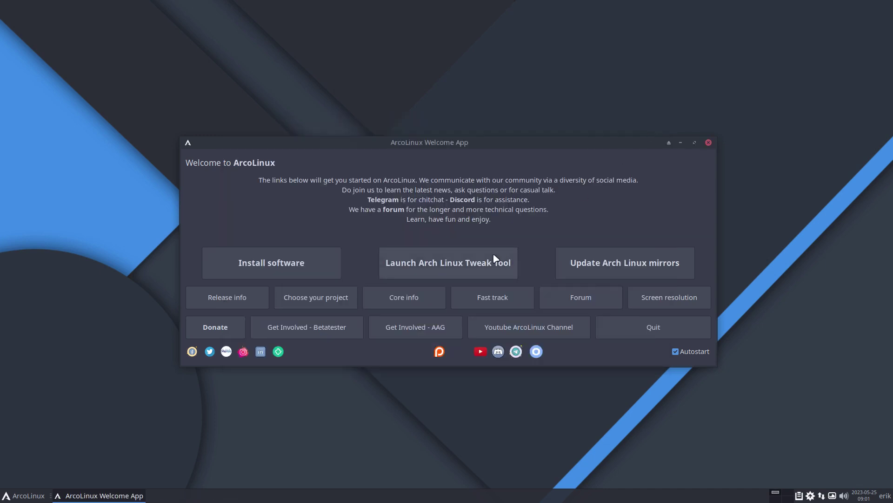
{"action": "left_click", "coordinate": [472, 266]}
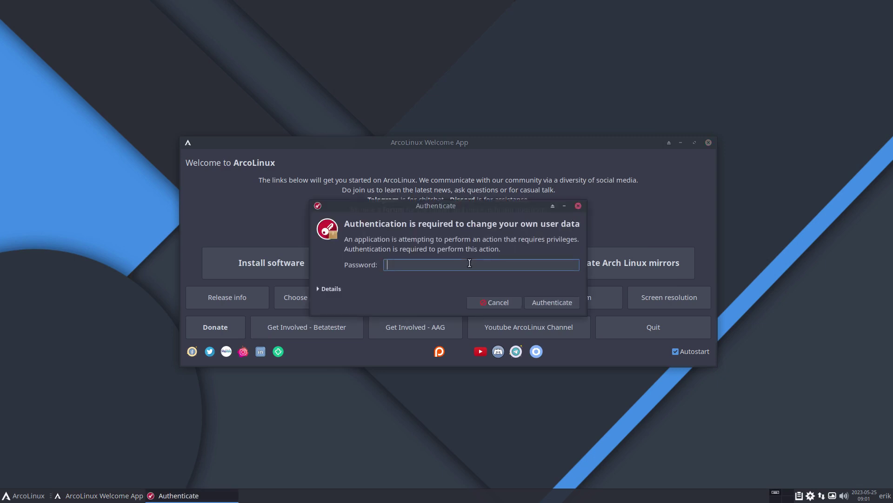
{"action": "type", "text": "****"}
{"action": "key", "text": "Return"}
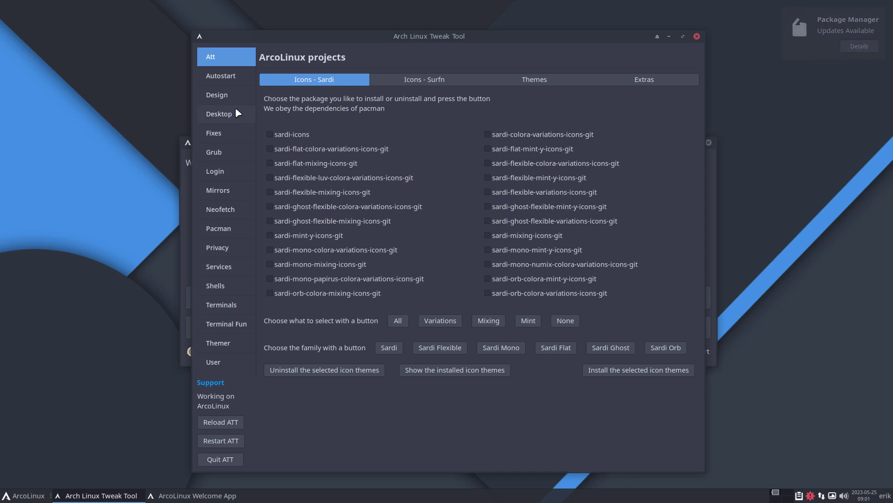
{"action": "left_click", "coordinate": [228, 112]}
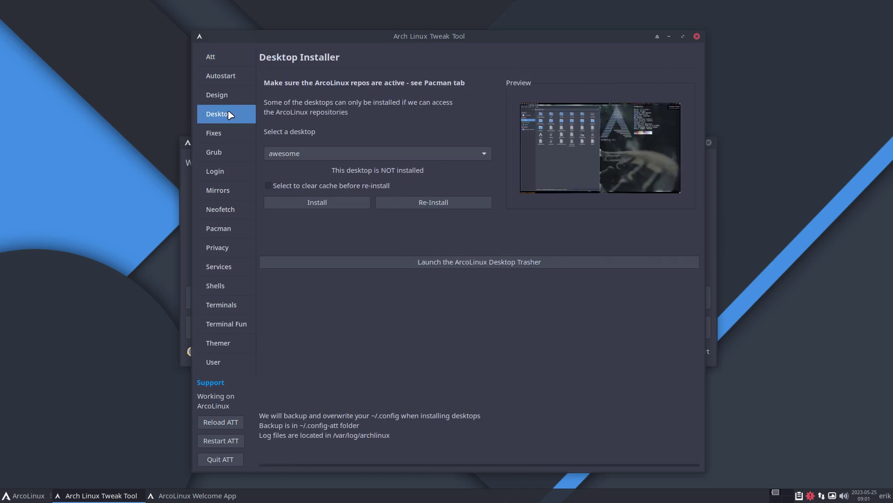
{"action": "left_click", "coordinate": [293, 153]}
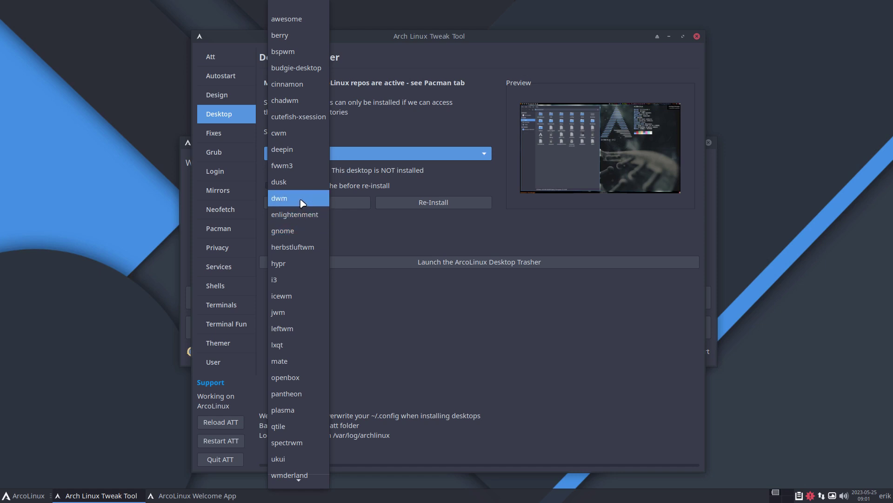
{"action": "left_click", "coordinate": [378, 235]}
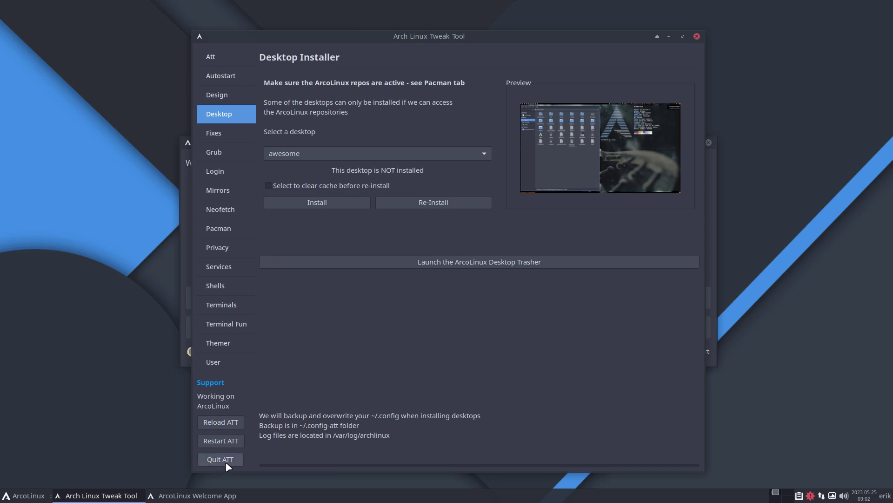
{"action": "left_click", "coordinate": [221, 459]}
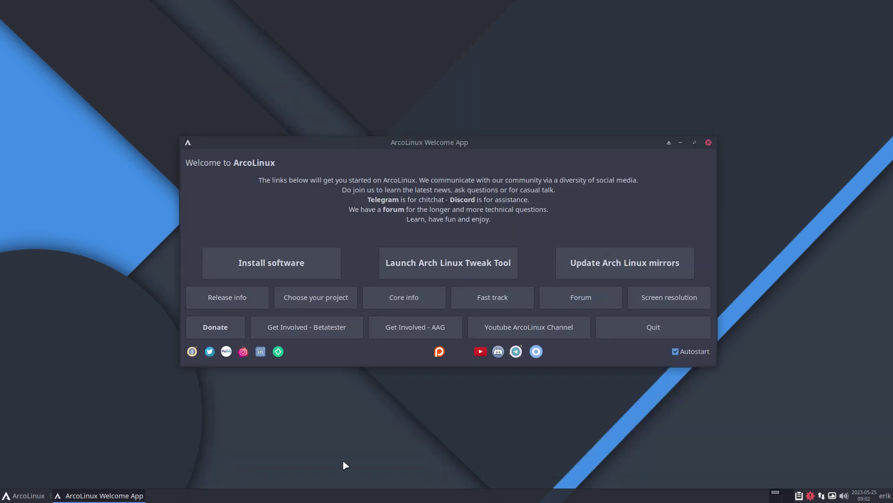
Launch Arch Linux Tweak Tool with the att command, authenticating with the user password
{"action": "key", "text": "ctrl+alt+t"}
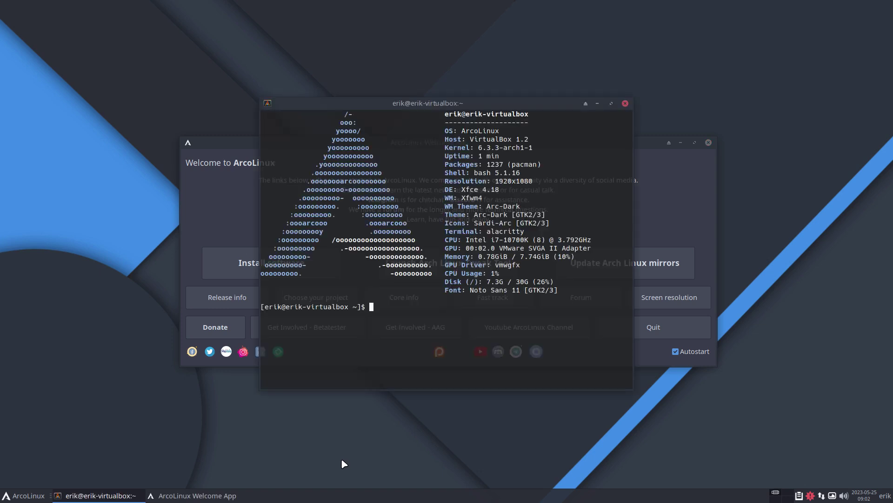
{"action": "key", "text": "Return"}
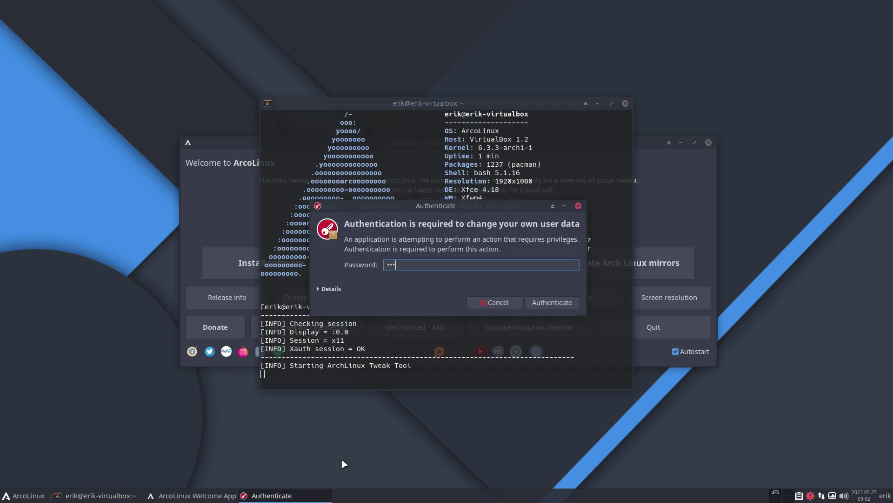
{"action": "key", "text": "Return"}
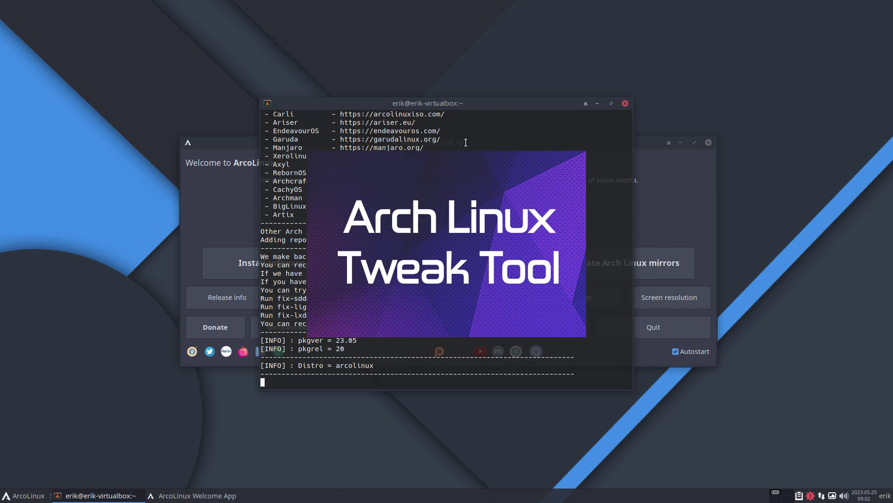
{"action": "left_click_drag", "start_coordinate": [441, 100], "coordinate": [198, 197]}
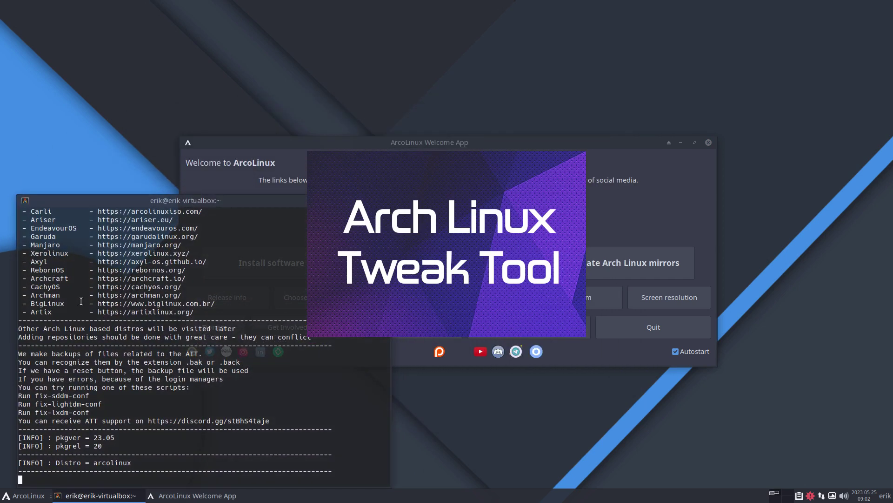
{"action": "scroll", "coordinate": [41, 311], "scroll_direction": "up", "scroll_amount": 2}
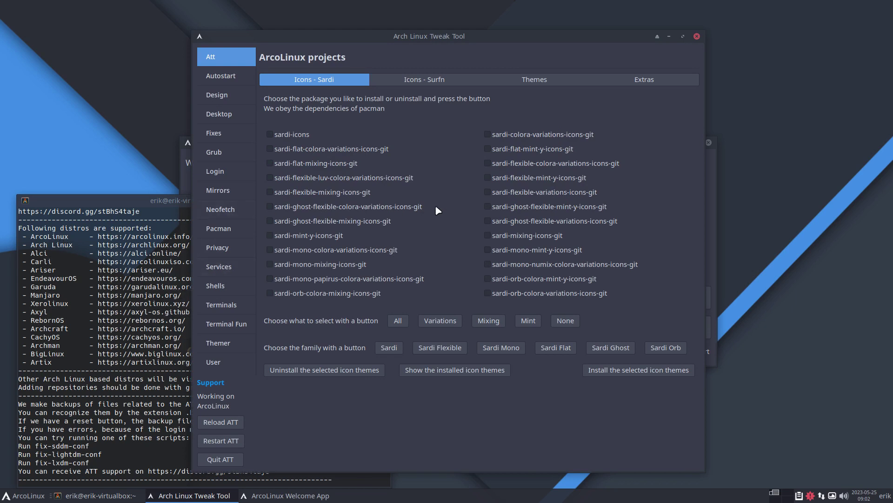
Quit ATT, close its terminal, move the Welcome App top-left, and start a fresh terminal
{"action": "left_click", "coordinate": [225, 458]}
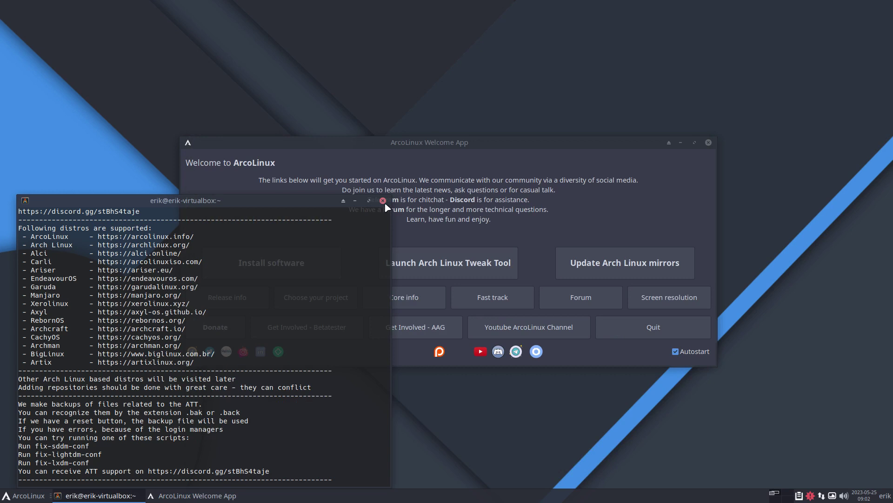
{"action": "left_click", "coordinate": [383, 200]}
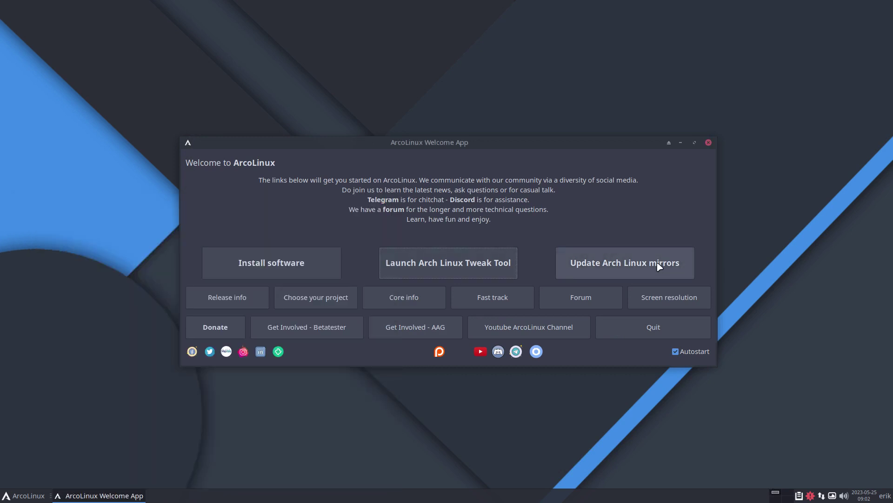
{"action": "left_click_drag", "start_coordinate": [447, 142], "coordinate": [303, 27]}
{"action": "left_click", "coordinate": [646, 373]}
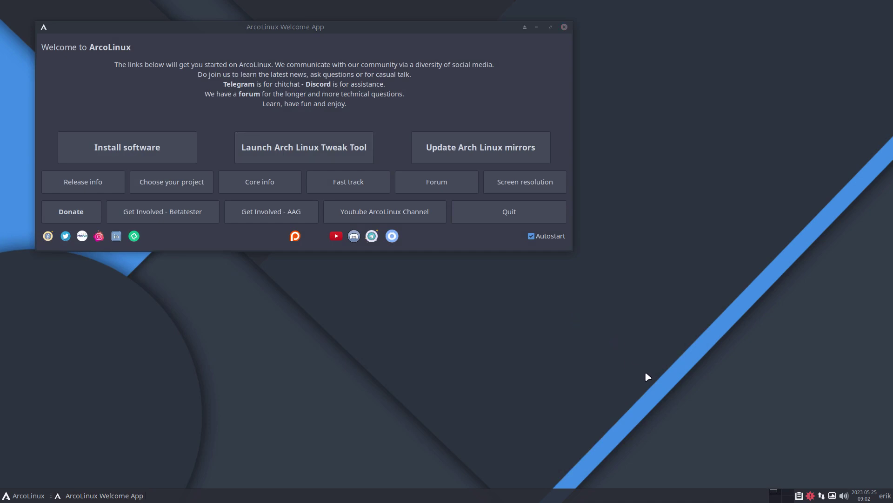
{"action": "key", "text": "ctrl+alt+t"}
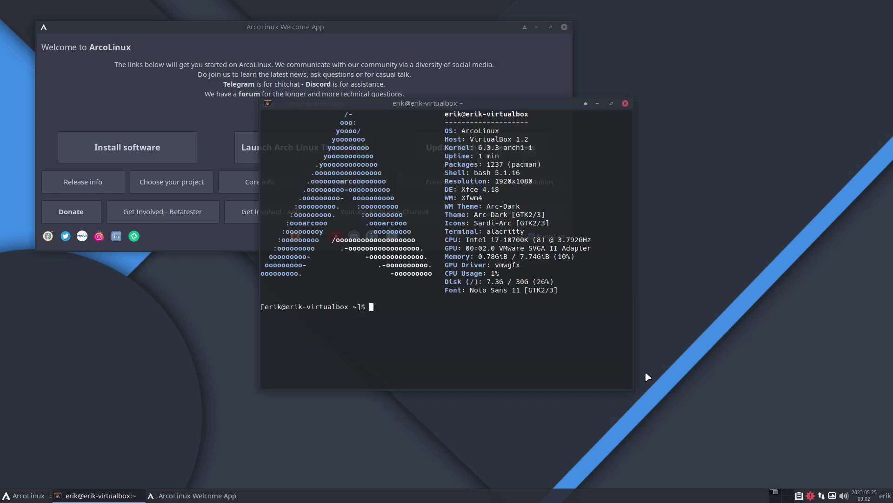
Show hidden files in the home folder and open .bashrc in Sublime Text
{"action": "key", "text": "super+e"}
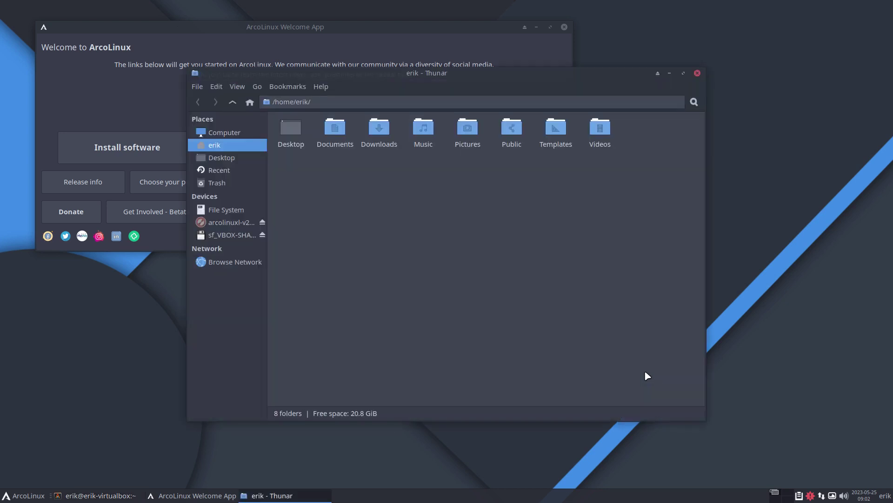
{"action": "key", "text": "ctrl+h"}
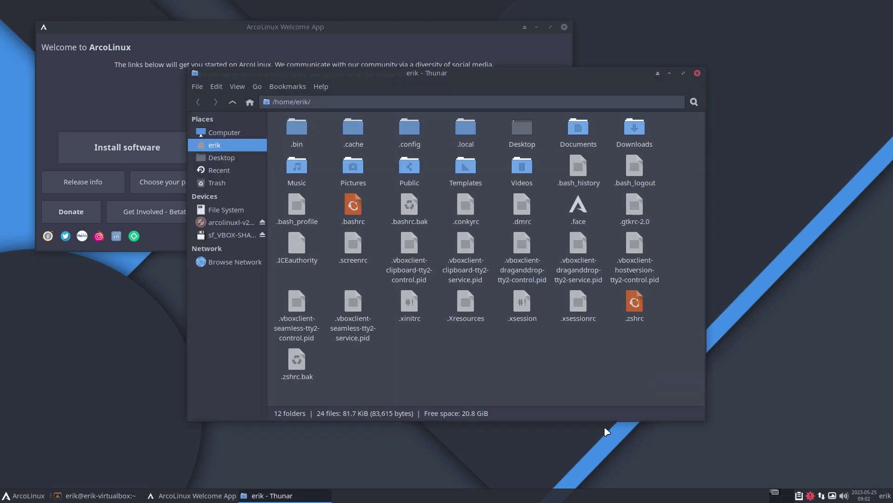
{"action": "left_click", "coordinate": [352, 210]}
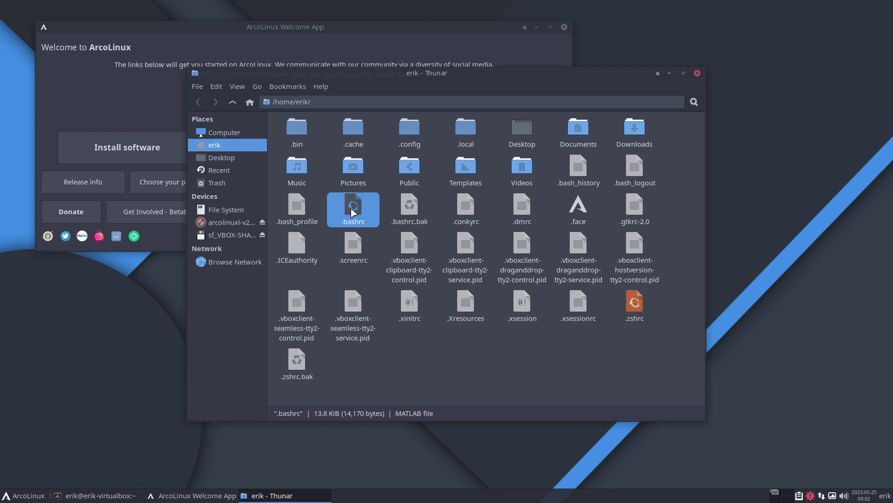
{"action": "double_click", "coordinate": [352, 210]}
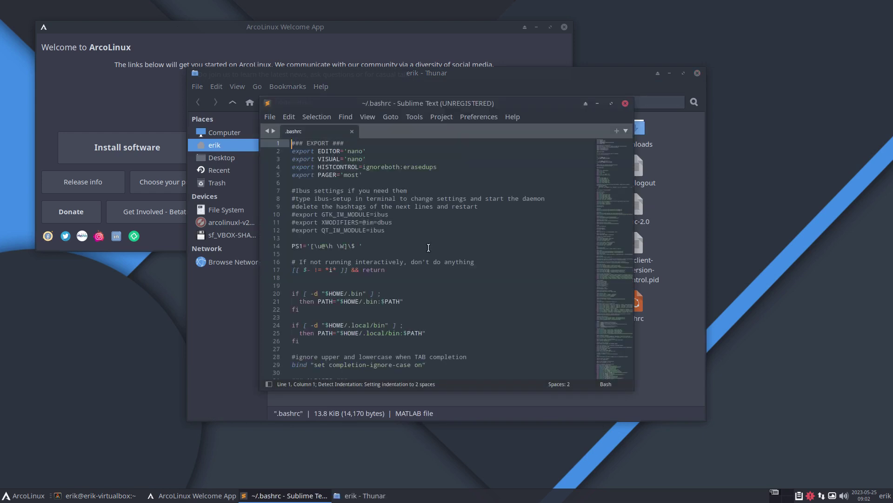
Enlarge the text, review the EDITOR, VISUAL, HISTCONTROL and PAGER settings, then minimise Sublime Text
{"action": "key", "text": "ctrl+equal"}
{"action": "key", "text": "ctrl+equal"}
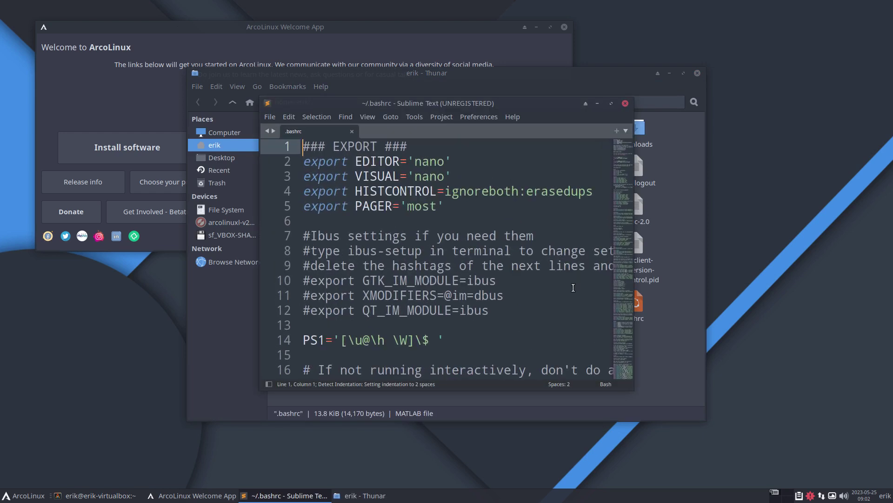
{"action": "left_click", "coordinate": [431, 163]}
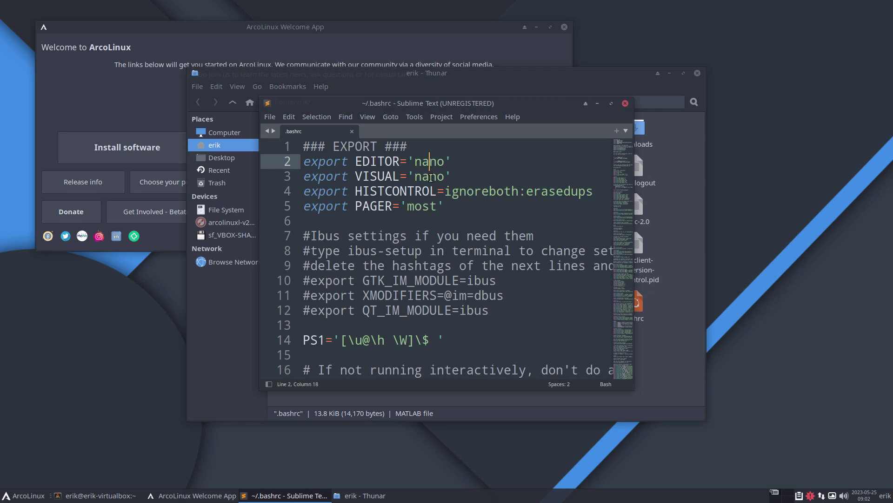
{"action": "left_click", "coordinate": [431, 177]}
{"action": "left_click", "coordinate": [422, 191]}
{"action": "left_click", "coordinate": [422, 206]}
{"action": "scroll", "coordinate": [518, 273], "scroll_direction": "down", "scroll_amount": 7}
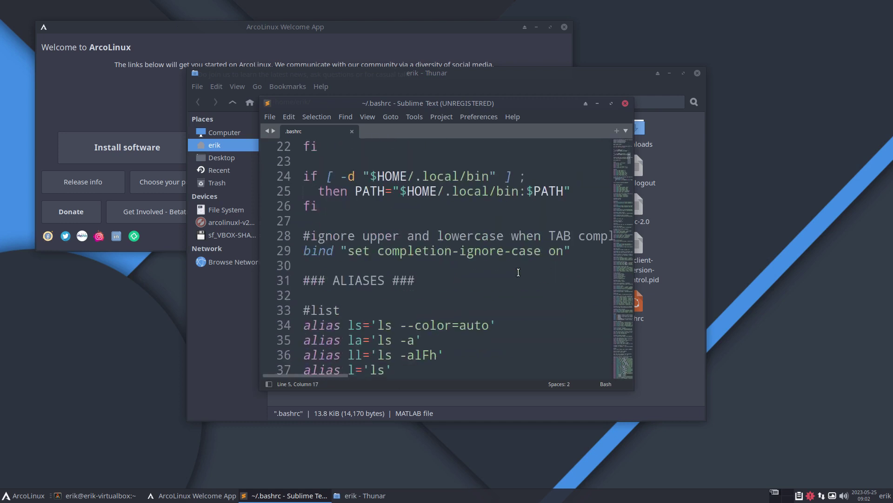
{"action": "scroll", "coordinate": [519, 272], "scroll_direction": "down", "scroll_amount": 13}
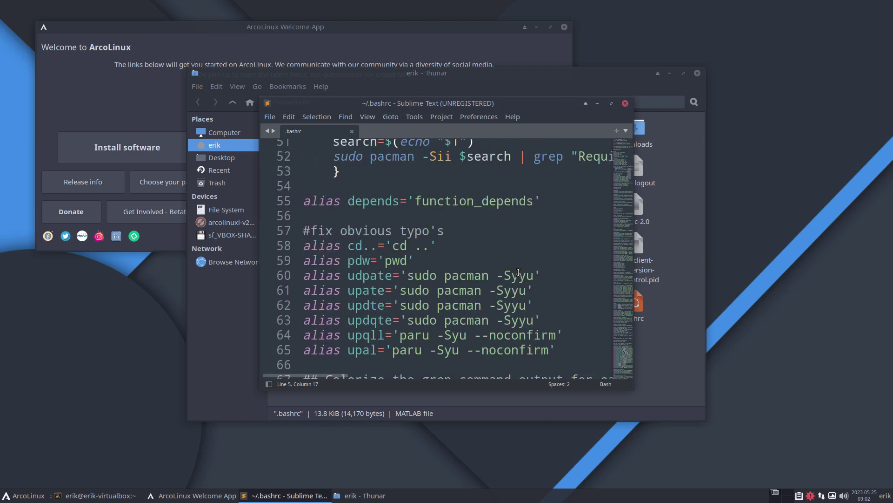
{"action": "left_click", "coordinate": [598, 103]}
{"action": "left_click_drag", "start_coordinate": [526, 74], "coordinate": [565, 281]}
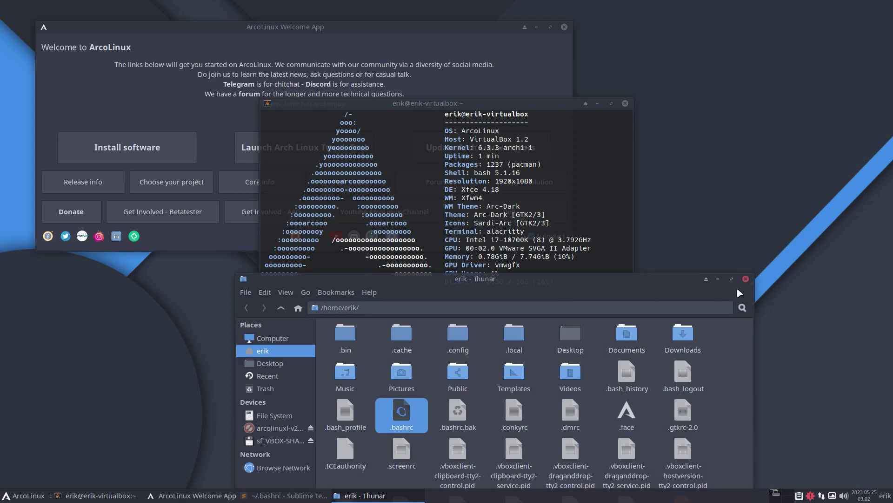
Close the file manager and open /etc/pacman.d/mirrorlist in nano with the nmirrorlist alias
{"action": "left_click", "coordinate": [751, 282]}
{"action": "left_click_drag", "start_coordinate": [488, 103], "coordinate": [553, 89]}
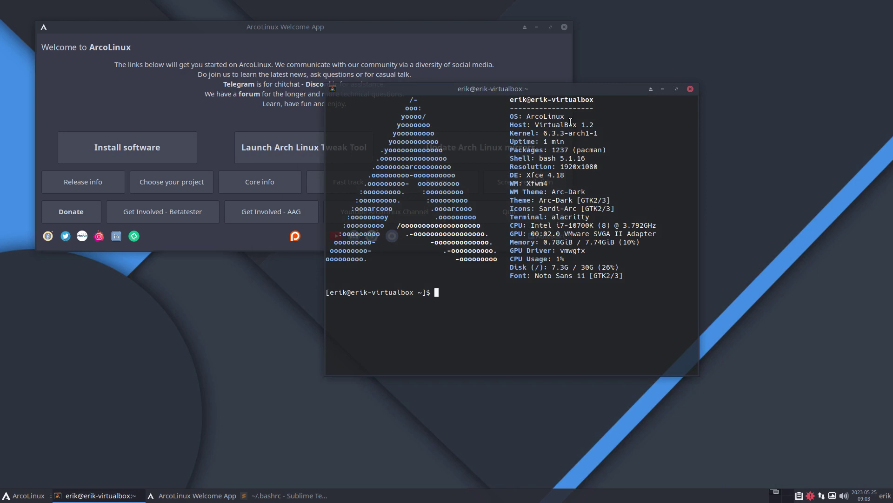
{"action": "type", "text": "nmirrorlist"}
{"action": "key", "text": "Return"}
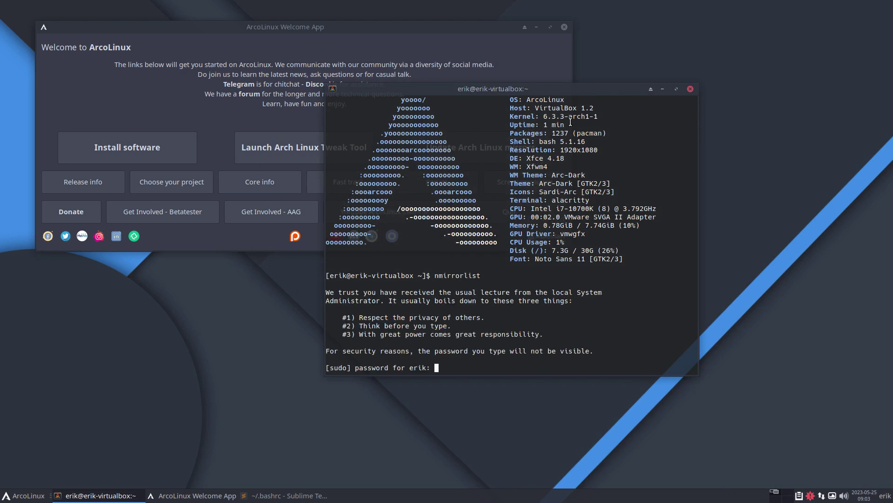
{"action": "key", "text": "Return"}
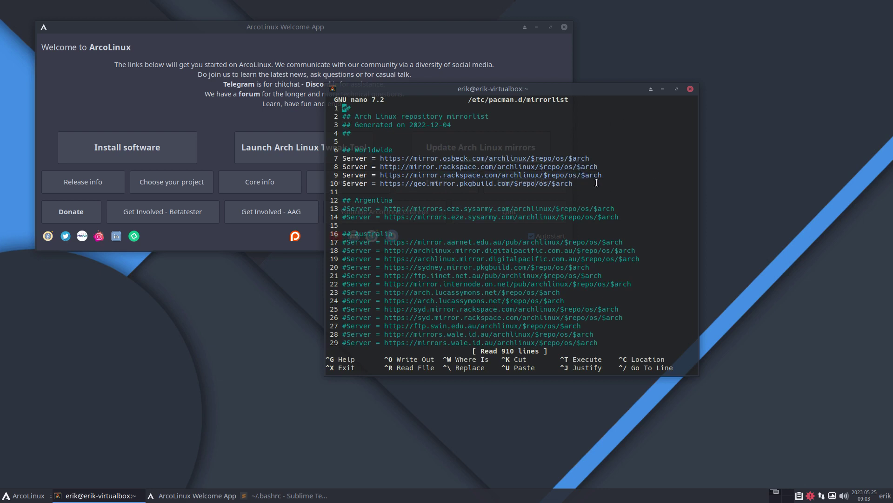
Scroll through the mirrorlist's Worldwide servers, then move the terminal to the lower right
{"action": "scroll", "coordinate": [619, 186], "scroll_direction": "down", "scroll_amount": 20}
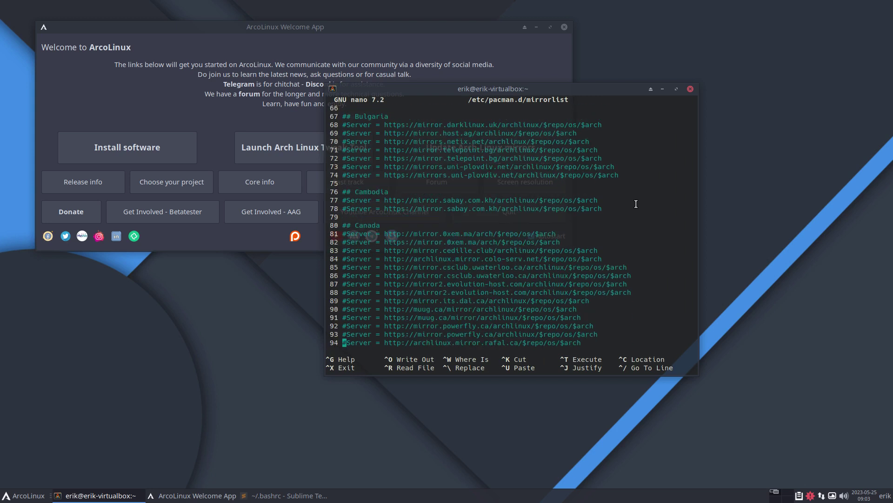
{"action": "scroll", "coordinate": [636, 204], "scroll_direction": "down", "scroll_amount": 16}
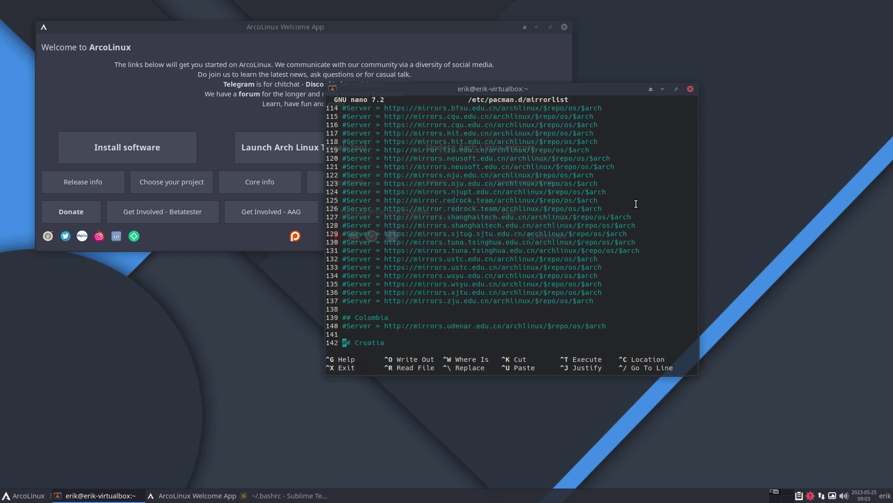
{"action": "scroll", "coordinate": [636, 203], "scroll_direction": "up", "scroll_amount": 11}
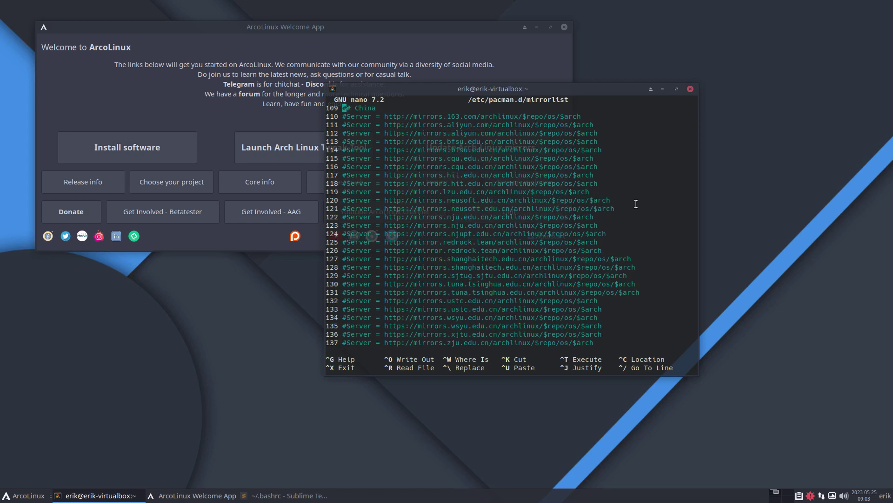
{"action": "scroll", "coordinate": [636, 204], "scroll_direction": "up", "scroll_amount": 20}
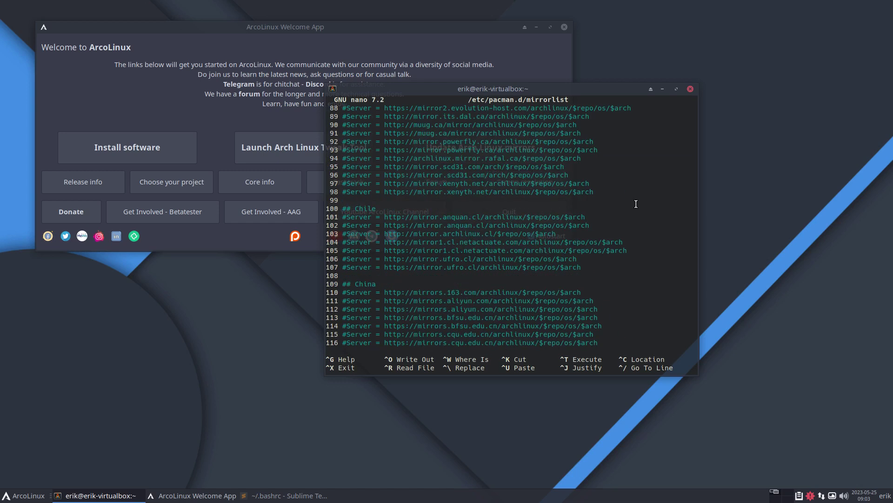
{"action": "scroll", "coordinate": [636, 204], "scroll_direction": "up", "scroll_amount": 9}
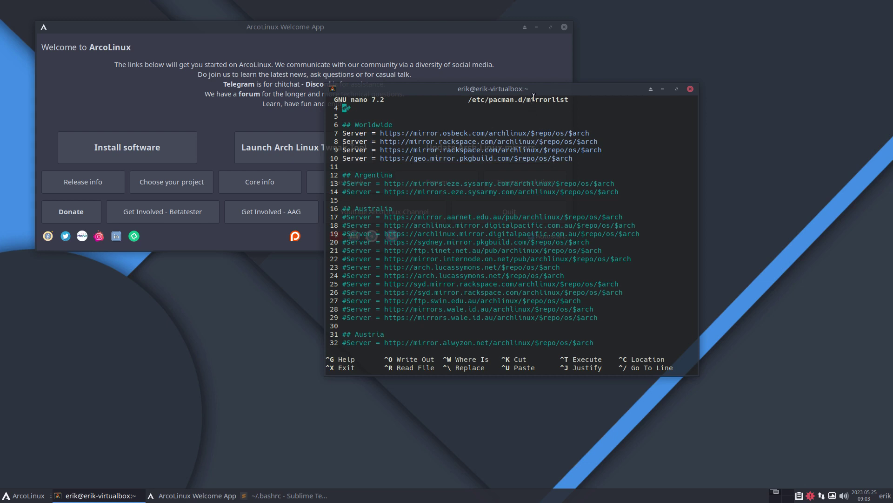
{"action": "left_click_drag", "start_coordinate": [538, 94], "coordinate": [750, 154]}
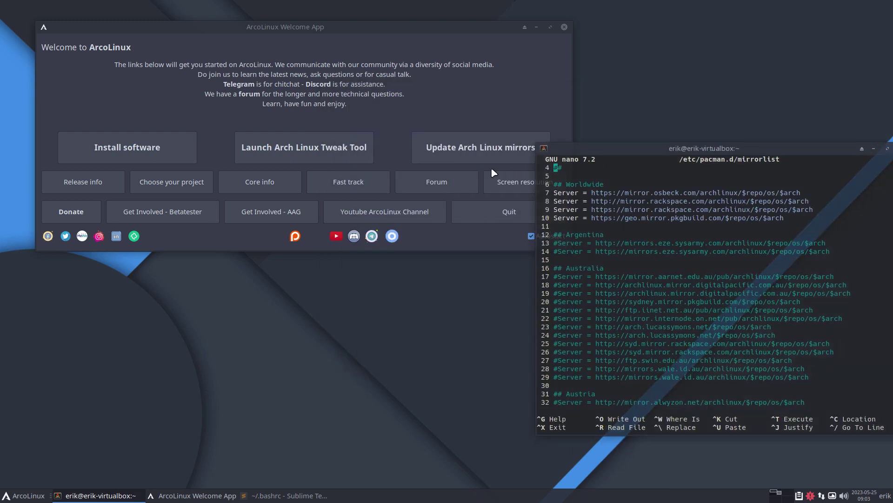
Run Update Arch Linux mirrors from the Welcome App, authorizing with the password
{"action": "left_click", "coordinate": [480, 154]}
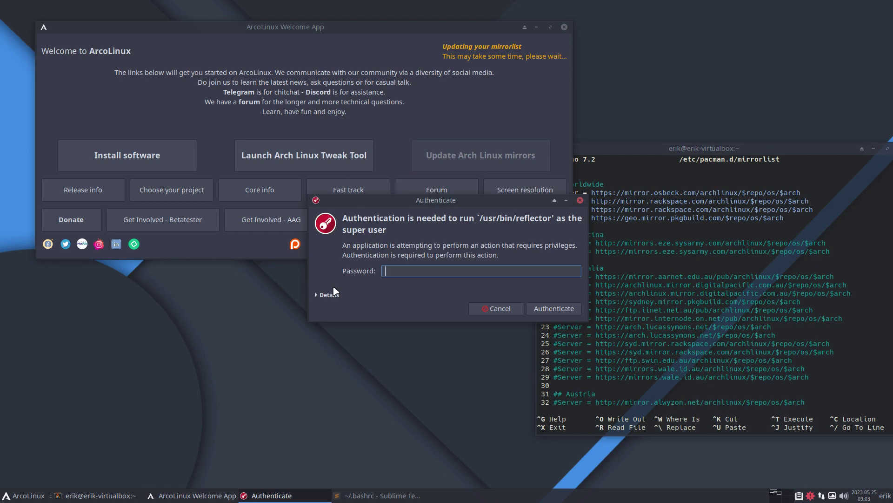
{"action": "type", "text": "••••"}
{"action": "key", "text": "Return"}
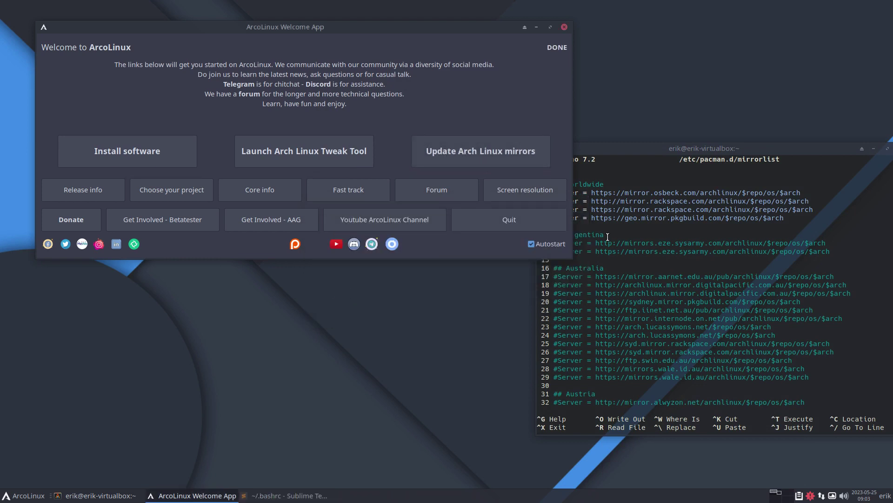
Exit nano in the terminal and recall the nmirrorlist command
{"action": "left_click", "coordinate": [698, 156]}
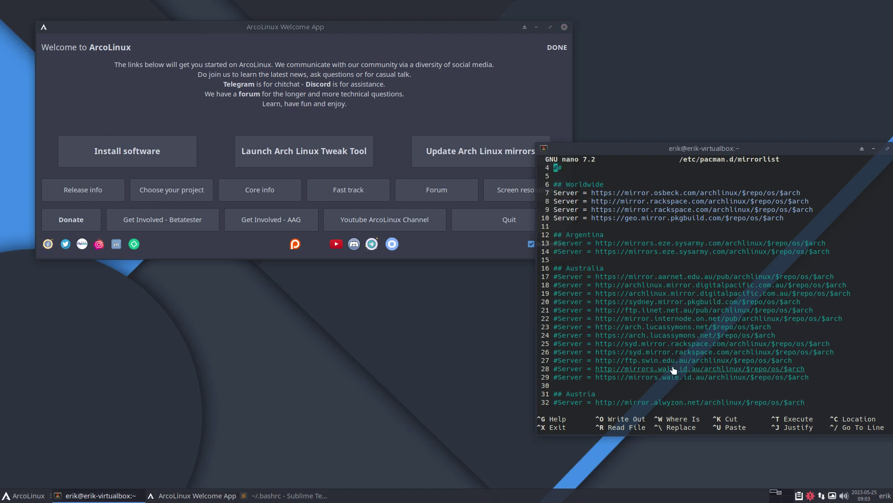
{"action": "key", "text": "ctrl+x"}
{"action": "key", "text": "Up"}
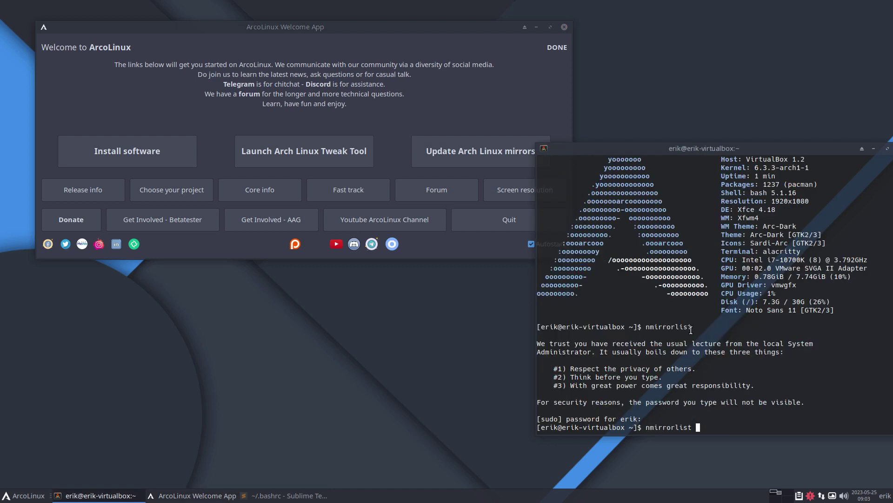
Reopen the mirrorlist, check its Reflector header and https server lines, then exit nano
{"action": "key", "text": "Return"}
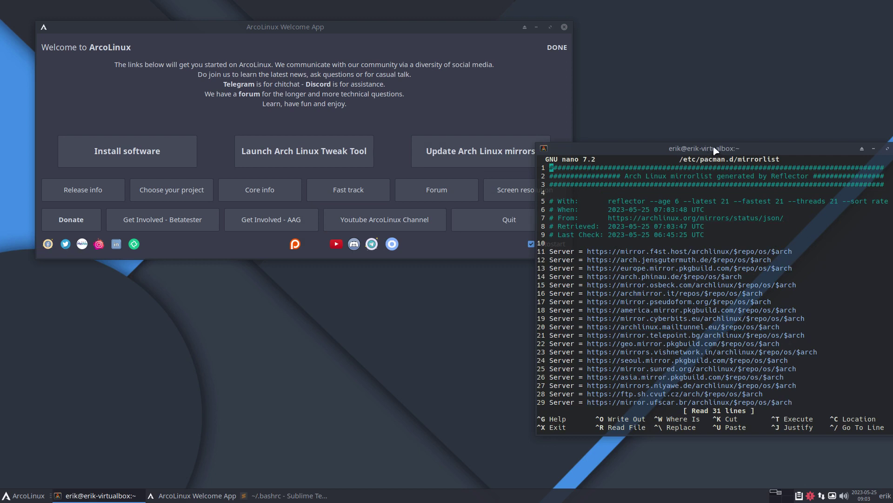
{"action": "left_click_drag", "start_coordinate": [716, 150], "coordinate": [479, 148]}
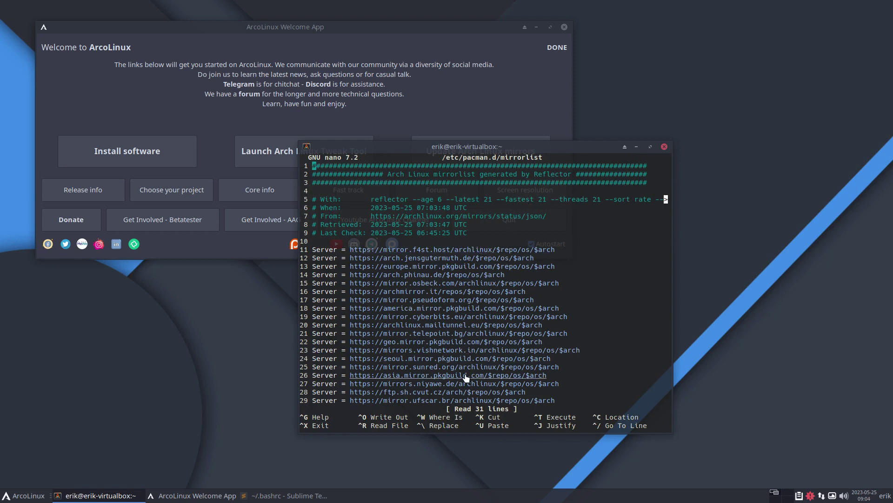
{"action": "key", "text": "Down"}
{"action": "key", "text": "Down"}
{"action": "key", "text": "Down"}
{"action": "key", "text": "Down"}
{"action": "key", "text": "Down"}
{"action": "key", "text": "Down"}
{"action": "key", "text": "Down"}
{"action": "key", "text": "Down"}
{"action": "key", "text": "Down"}
{"action": "key", "text": "Down"}
{"action": "key", "text": "Down"}
{"action": "key", "text": "Down"}
{"action": "key", "text": "Down"}
{"action": "key", "text": "Down"}
{"action": "key", "text": "Down"}
{"action": "key", "text": "Down"}
{"action": "key", "text": "Down"}
{"action": "key", "text": "Down"}
{"action": "key", "text": "Down"}
{"action": "key", "text": "Down"}
{"action": "key", "text": "Down"}
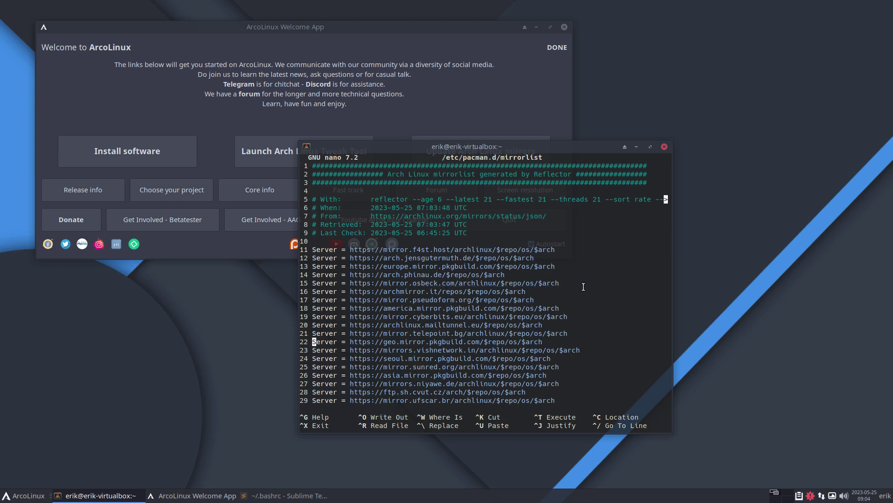
{"action": "left_click_drag", "start_coordinate": [582, 285], "coordinate": [307, 284]}
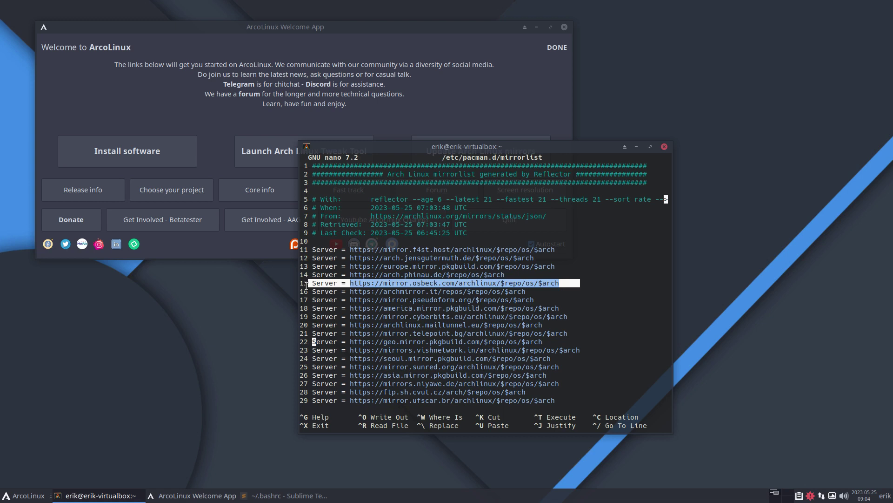
{"action": "key", "text": "ctrl+x"}
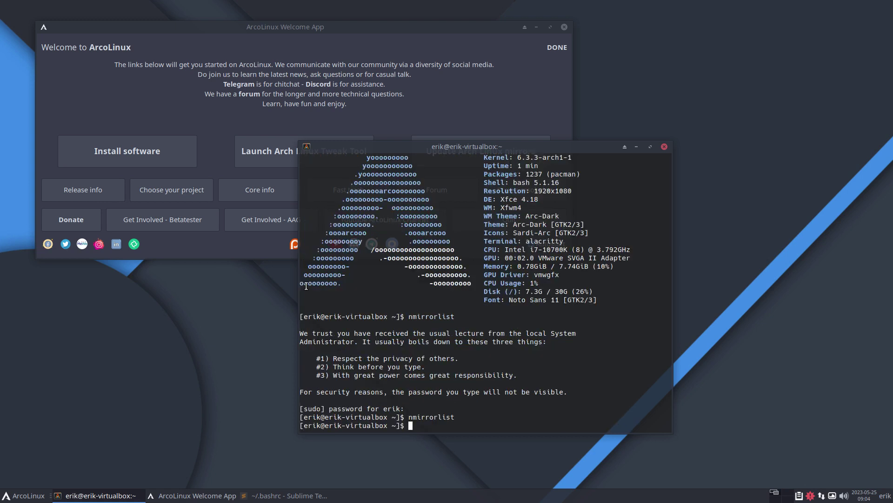
List the mirror and ram alias completions, run the rams alias, then bring .bashrc forward
{"action": "type", "text": "mirror"}
{"action": "key", "text": "Tab"}
{"action": "key", "text": "Tab"}
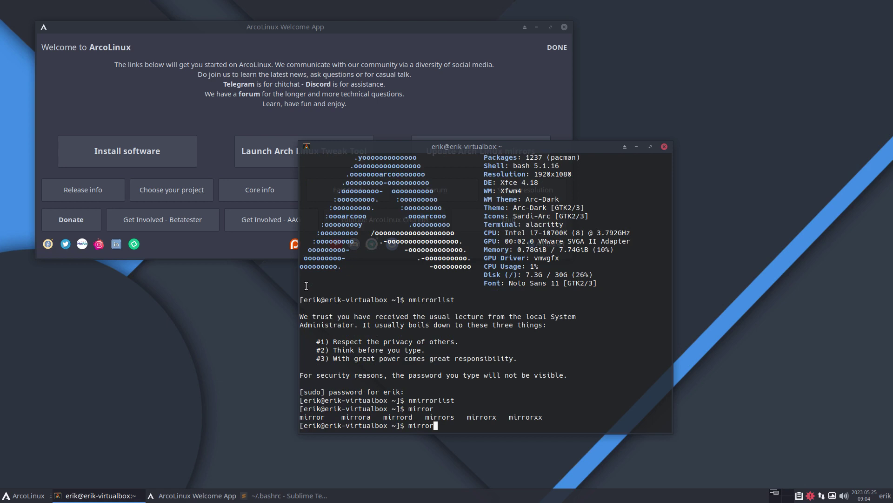
{"action": "key", "text": "BackSpace"}
{"action": "key", "text": "BackSpace"}
{"action": "key", "text": "BackSpace"}
{"action": "key", "text": "BackSpace"}
{"action": "key", "text": "BackSpace"}
{"action": "key", "text": "BackSpace"}
{"action": "type", "text": "ram"}
{"action": "key", "text": "Tab"}
{"action": "key", "text": "Tab"}
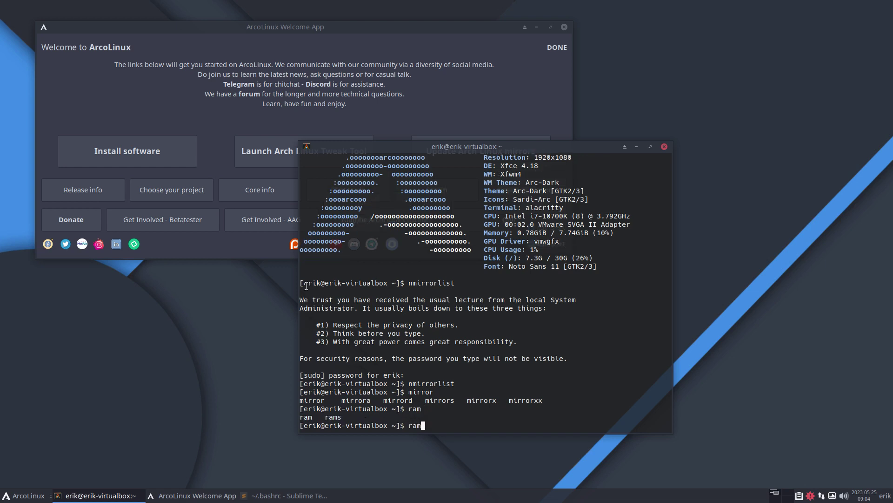
{"action": "type", "text": "s"}
{"action": "key", "text": "Return"}
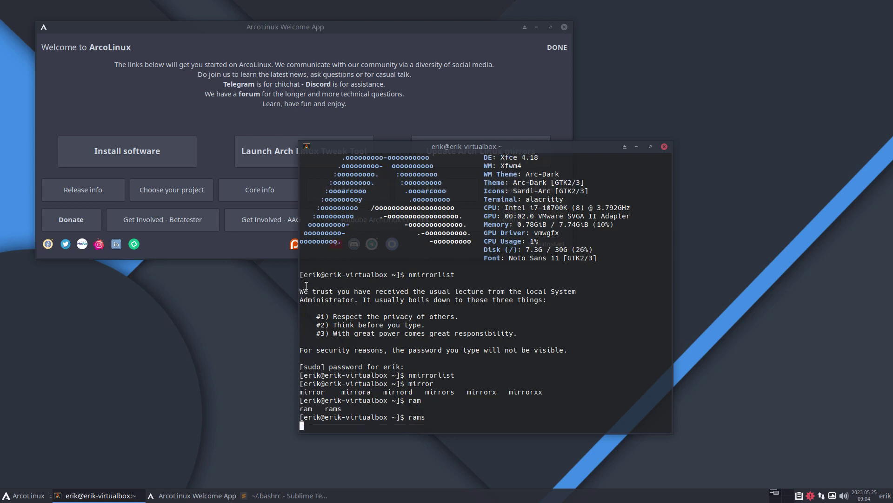
{"action": "left_click", "coordinate": [265, 496]}
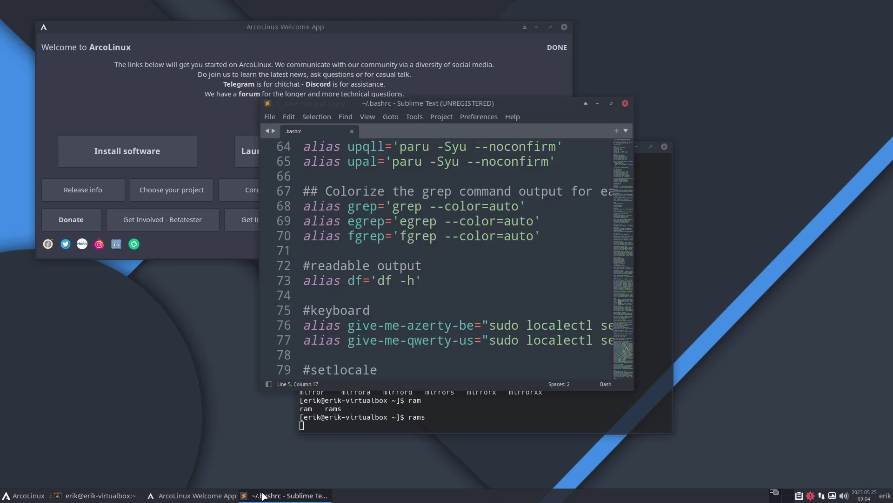
Find the rams alias in .bashrc, highlight its --protocol https on line 186, check ram on line 185
{"action": "key", "text": "ctrl+f"}
{"action": "type", "text": "rams"}
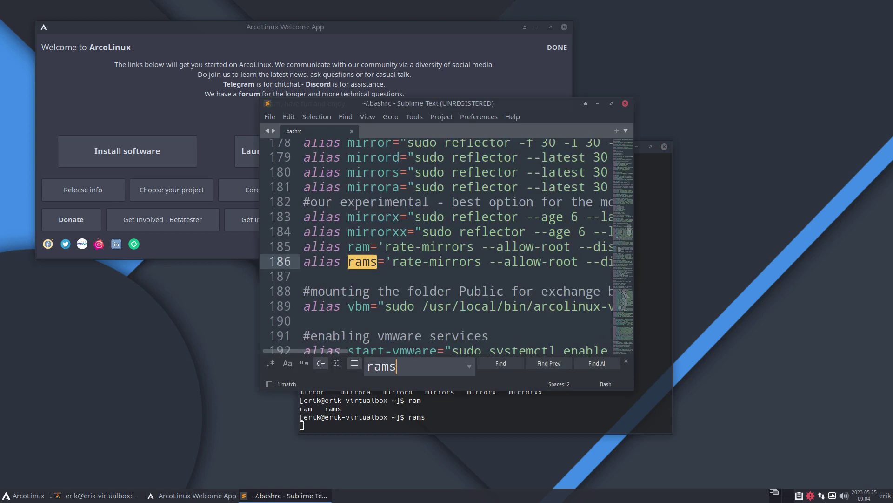
{"action": "left_click", "coordinate": [611, 103]}
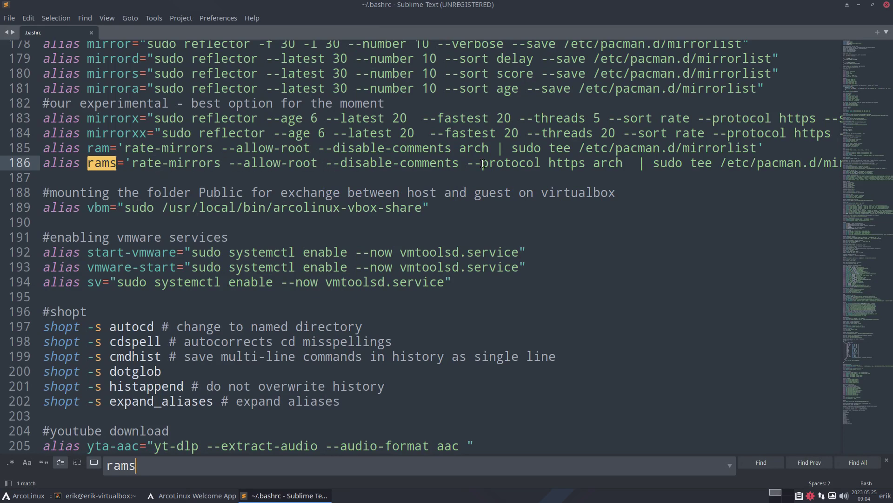
{"action": "double_click", "coordinate": [569, 164]}
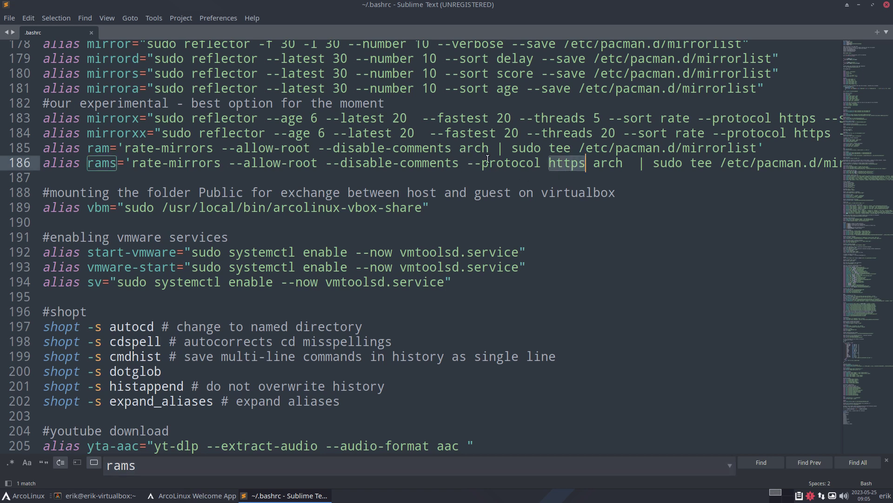
{"action": "left_click", "coordinate": [489, 165]}
{"action": "left_click_drag", "start_coordinate": [466, 166], "coordinate": [585, 166]}
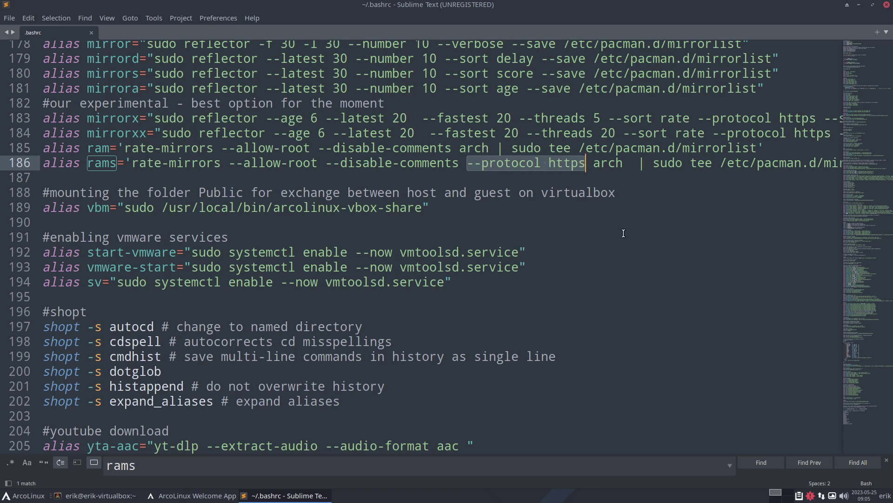
{"action": "left_click", "coordinate": [109, 159]}
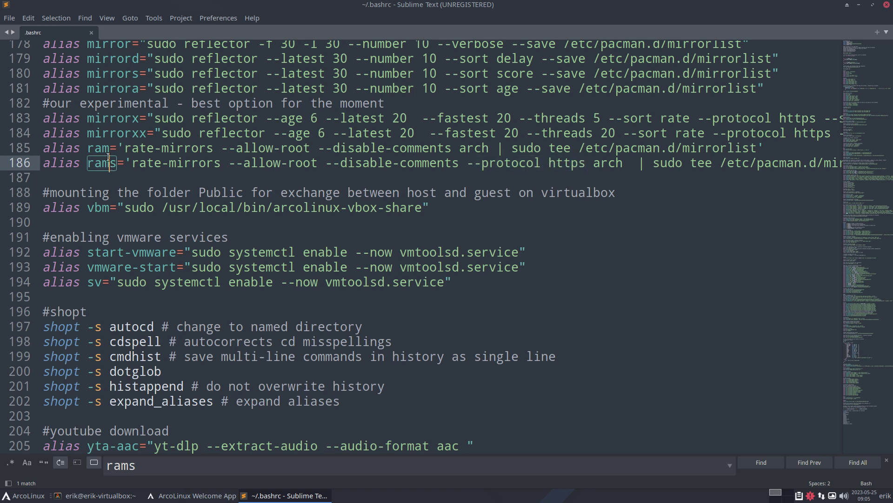
{"action": "key", "text": "Up"}
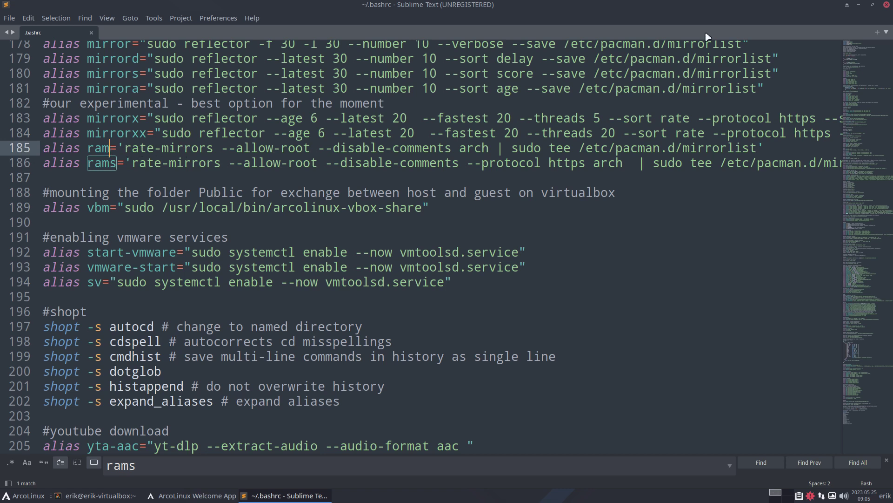
{"action": "left_click", "coordinate": [859, 5]}
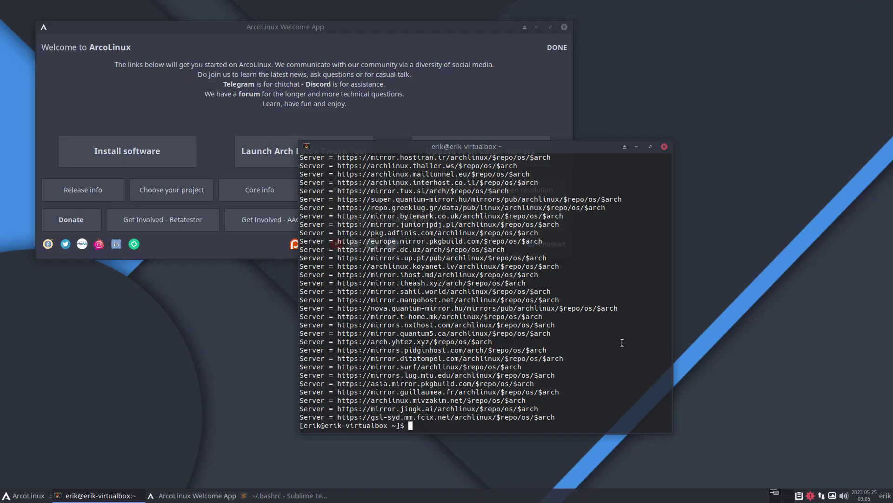
Open the mirrorlist with nmirrorlist to confirm it holds 50 servers, then exit nano
{"action": "type", "text": "nmr"}
{"action": "type", "text": "rrorlist"}
{"action": "key", "text": "Return"}
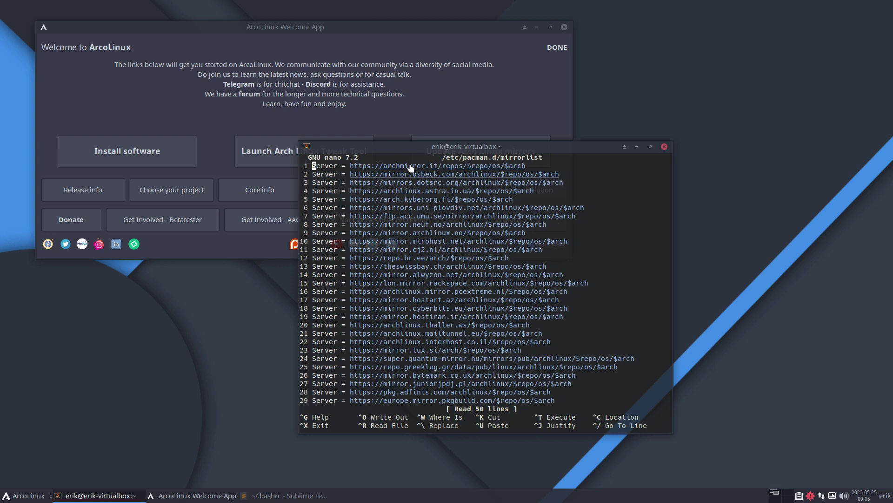
{"action": "key", "text": "ctrl+x"}
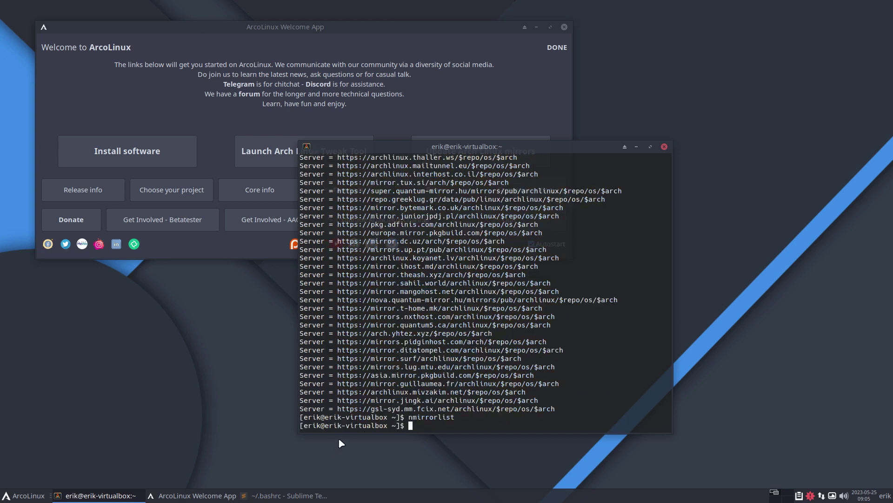
Run update and confirm, upgrading f2fs-tools to 1.16.0-2 and hidapi to 0.14.0-1
{"action": "type", "text": "update"}
{"action": "key", "text": "BackSpace"}
{"action": "key", "text": "BackSpace"}
{"action": "key", "text": "BackSpace"}
{"action": "key", "text": "BackSpace"}
{"action": "key", "text": "BackSpace"}
{"action": "key", "text": "BackSpace"}
{"action": "type", "text": "update"}
{"action": "key", "text": "Return"}
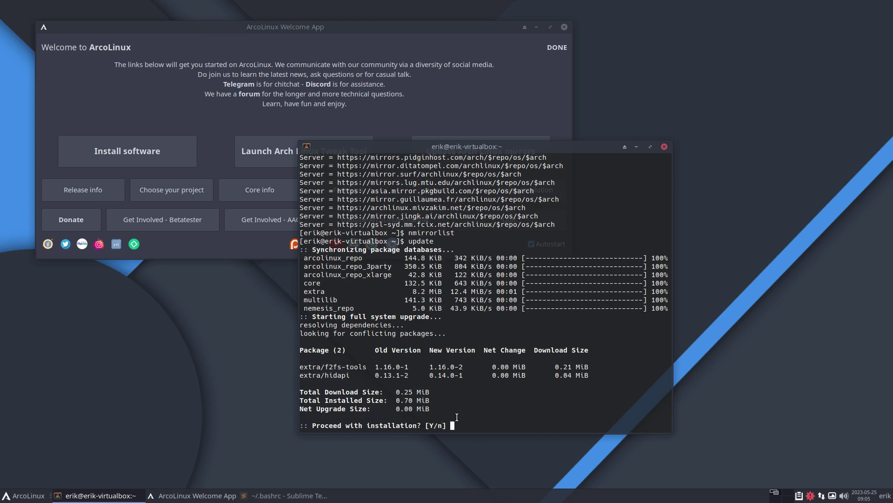
{"action": "key", "text": "Return"}
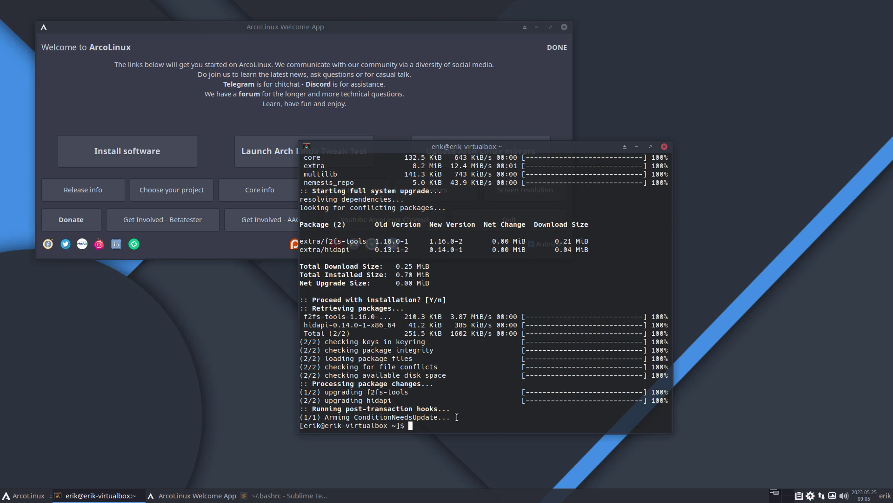
Search packages matching 'icon' with yay, browse the results, then cancel the install prompt
{"action": "type", "text": "yay icons"}
{"action": "key", "text": "Return"}
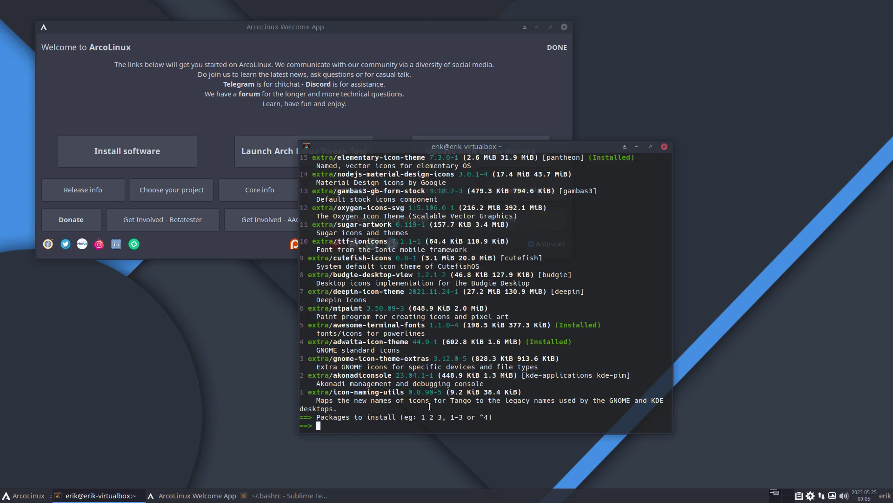
{"action": "scroll", "coordinate": [456, 417], "scroll_direction": "up", "scroll_amount": 20}
{"action": "scroll", "coordinate": [422, 388], "scroll_direction": "up", "scroll_amount": 1}
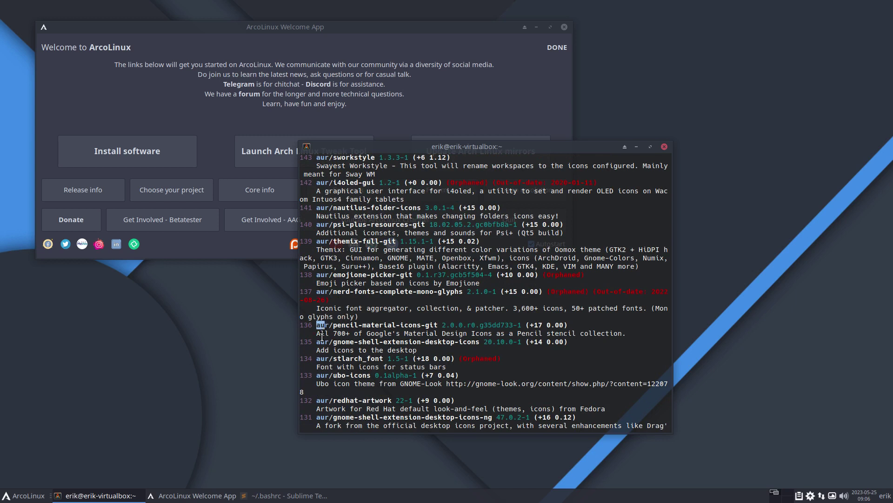
{"action": "scroll", "coordinate": [426, 384], "scroll_direction": "up", "scroll_amount": 20}
{"action": "scroll", "coordinate": [428, 384], "scroll_direction": "down", "scroll_amount": 10}
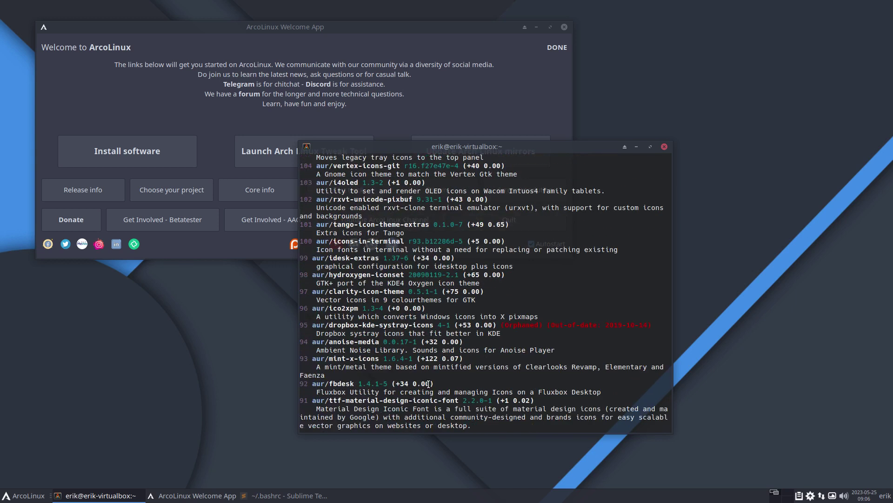
{"action": "key", "text": "ctrl+c"}
Run upall, which finds nothing to upgrade, then close the terminal and quit the Welcome App
{"action": "type", "text": "upall"}
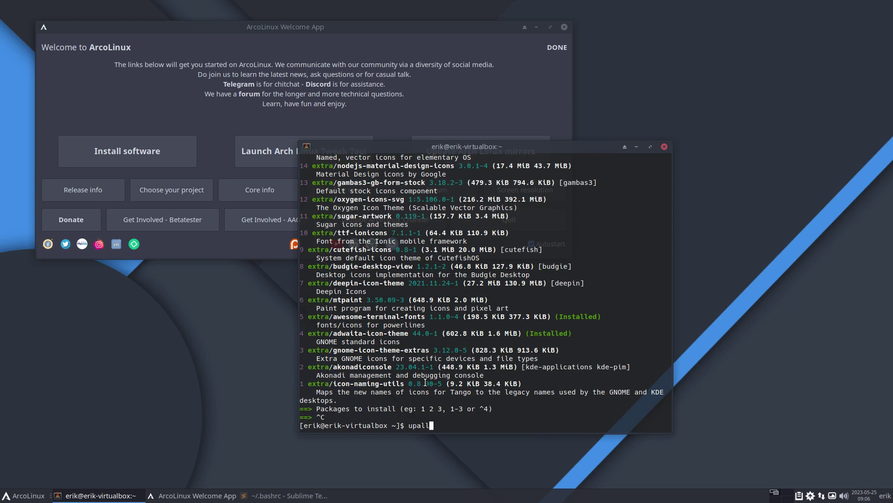
{"action": "key", "text": "Return"}
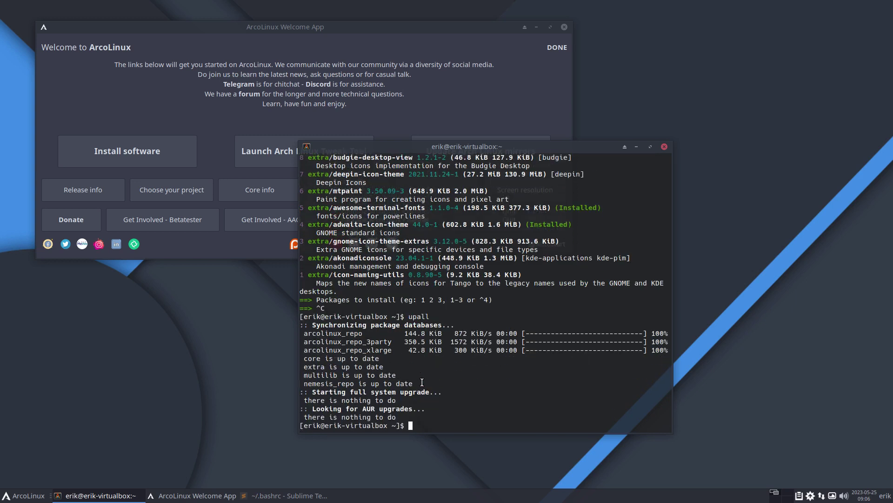
{"action": "left_click_drag", "start_coordinate": [384, 415], "coordinate": [298, 409]}
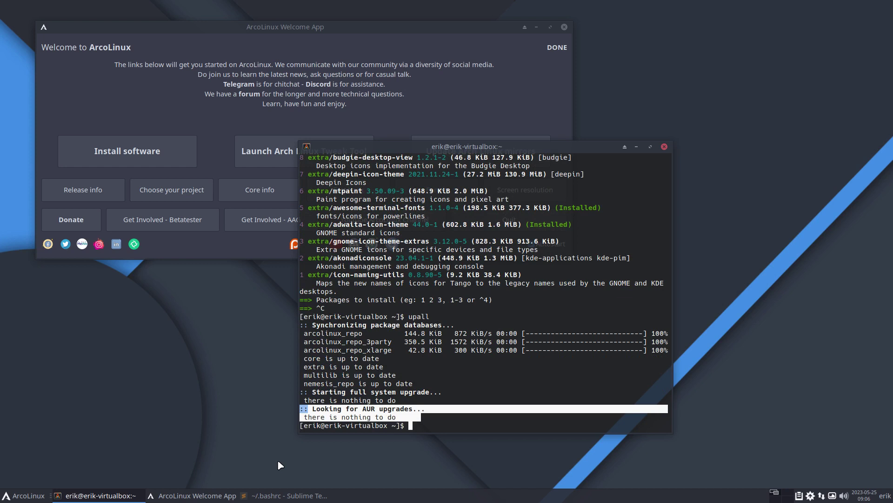
{"action": "left_click", "coordinate": [385, 415]}
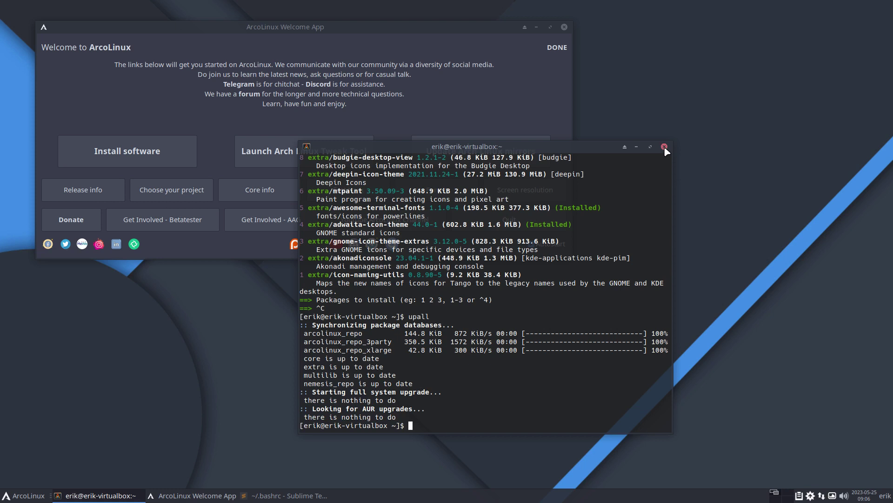
{"action": "left_click", "coordinate": [664, 147]}
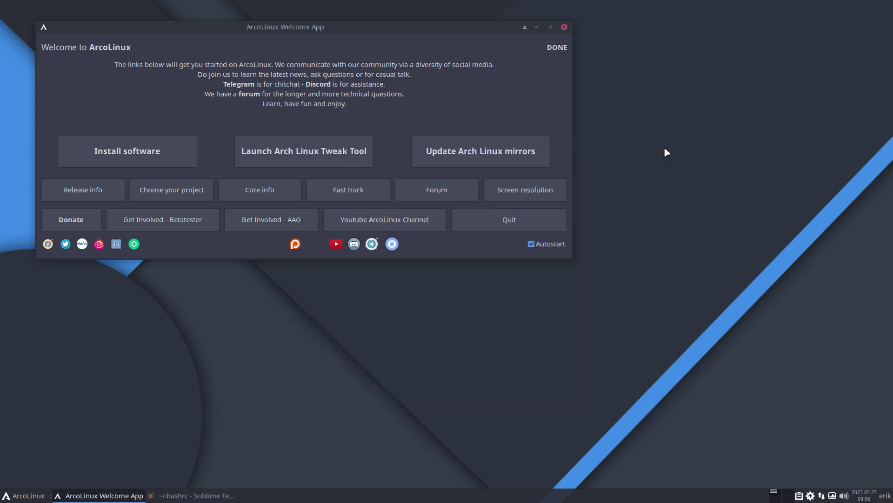
{"action": "left_click", "coordinate": [529, 224]}
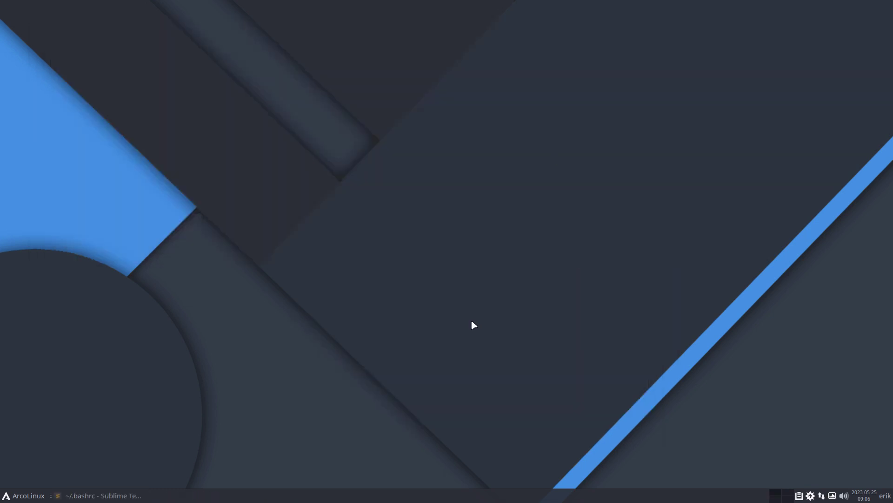
Run skel in a new terminal and follow its arcolinux.com 'Updating your system with skel' link
{"action": "key", "text": "ctrl+alt+t"}
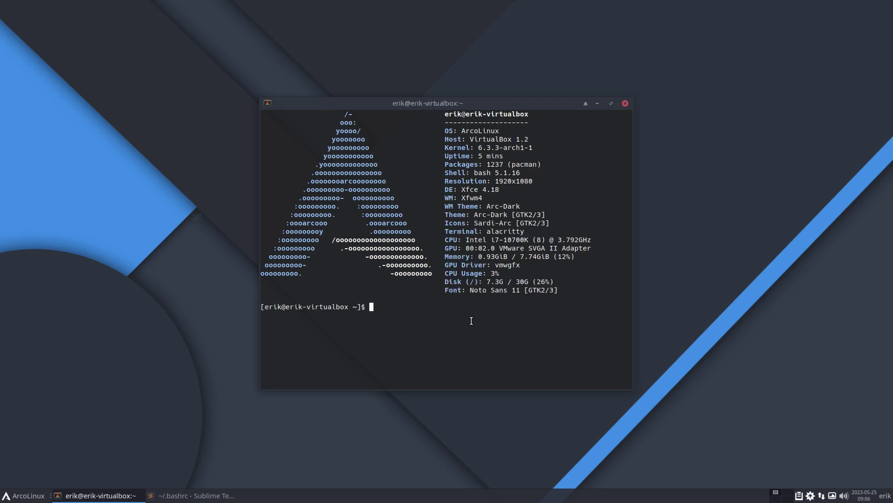
{"action": "type", "text": "skell"}
{"action": "key", "text": "Return"}
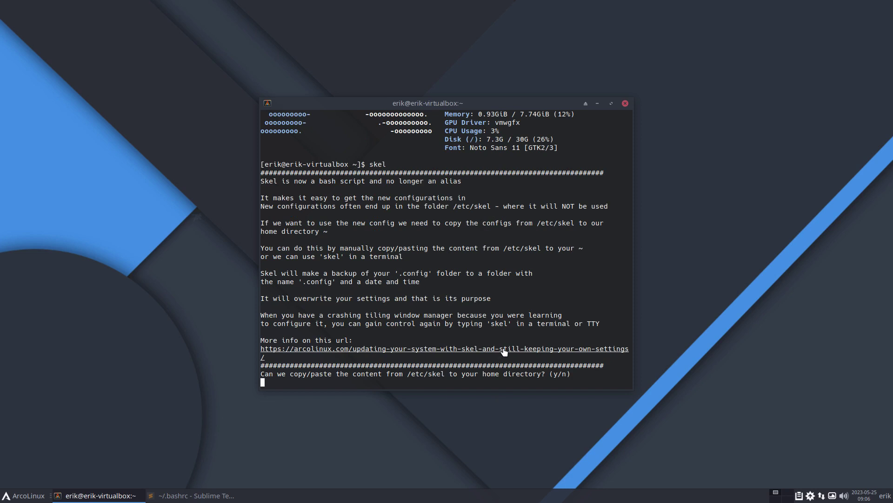
{"action": "left_click", "coordinate": [503, 349]}
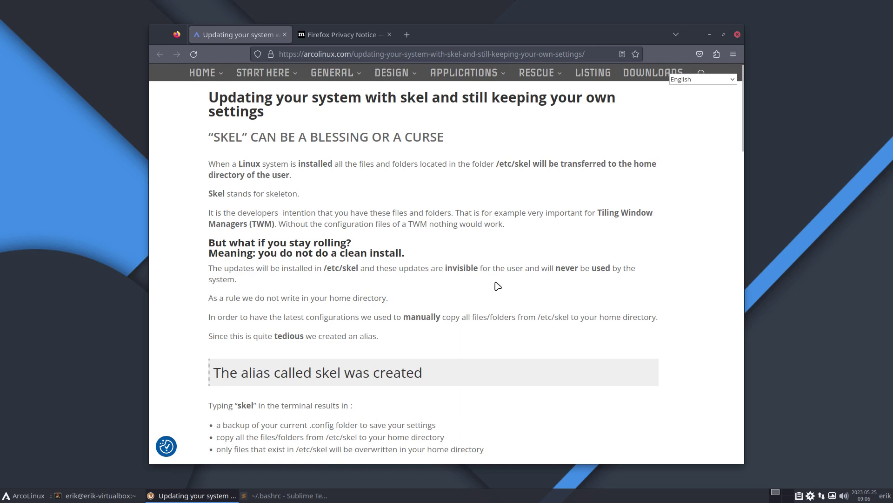
Read the skel article down to restoring settings after a skel, then close Firefox
{"action": "double_click", "coordinate": [255, 224]}
{"action": "scroll", "coordinate": [322, 266], "scroll_direction": "down", "scroll_amount": 4}
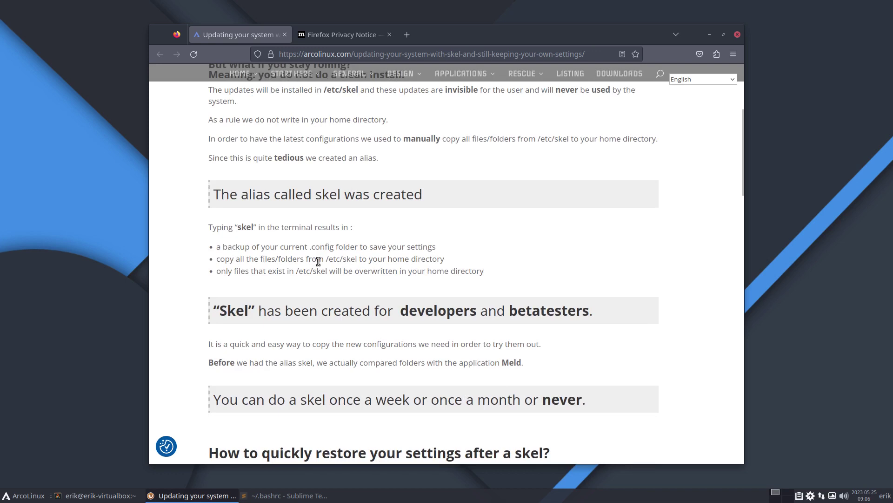
{"action": "scroll", "coordinate": [319, 261], "scroll_direction": "down", "scroll_amount": 2}
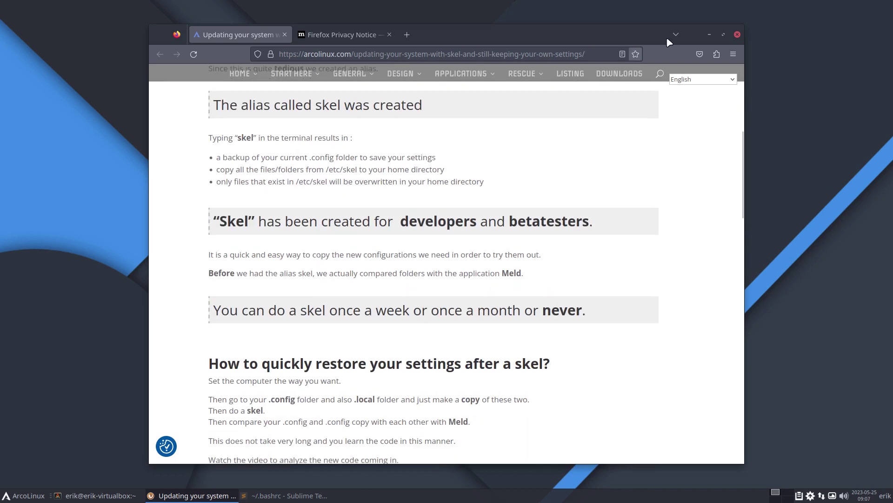
{"action": "left_click", "coordinate": [735, 34]}
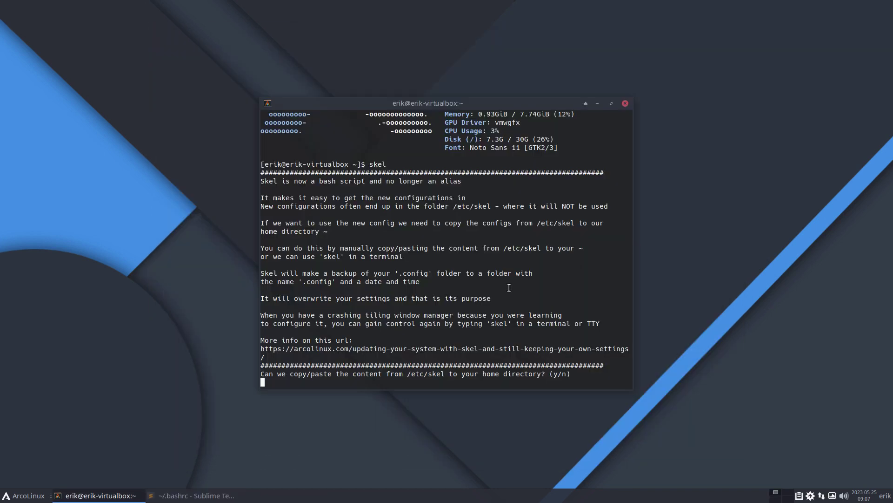
Cancel the /etc/skel copy prompt with Ctrl+C and close the Alacritty terminal
{"action": "key", "text": "ctrl+c"}
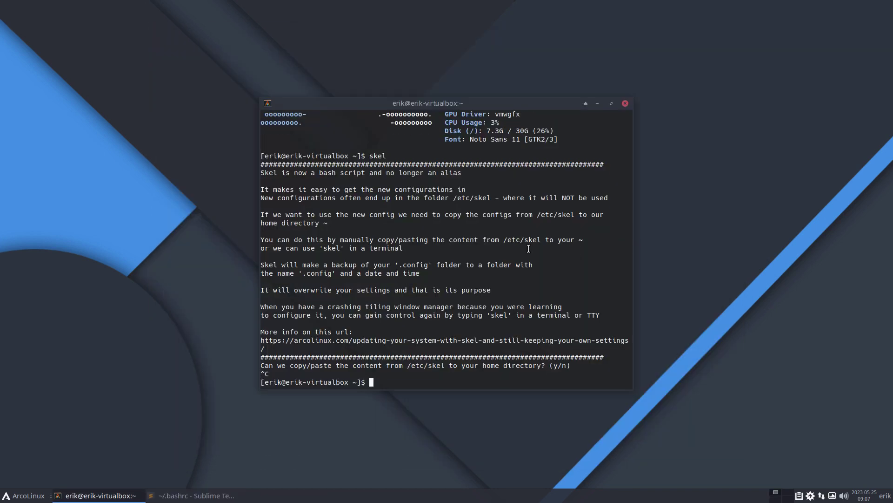
{"action": "left_click", "coordinate": [625, 104]}
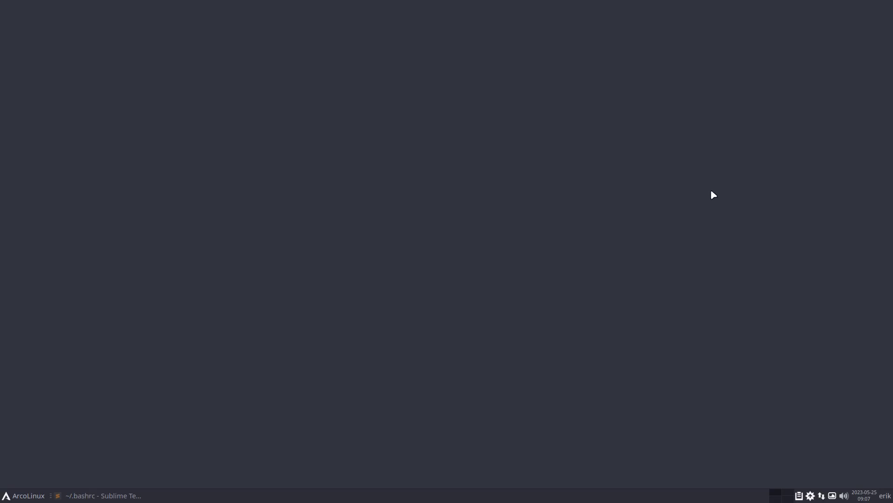
Open the Variety tray menu and dismiss it without choosing anything
{"action": "left_click", "coordinate": [832, 495]}
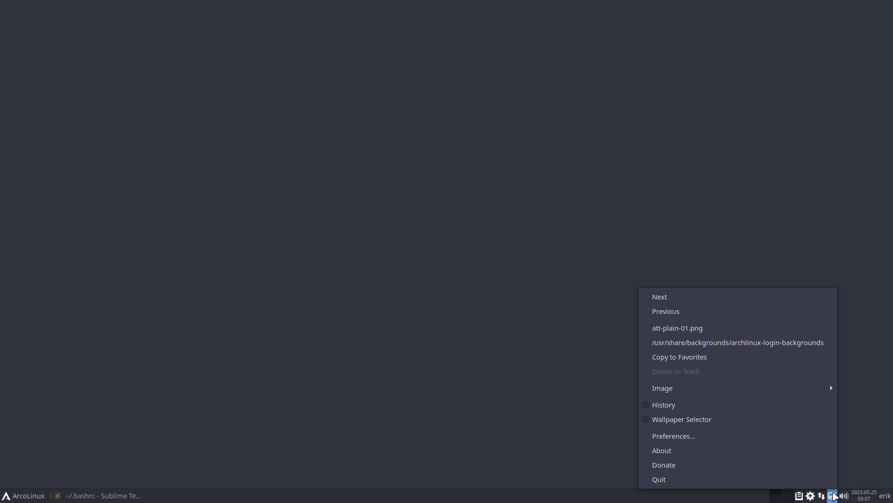
{"action": "mouse_move", "coordinate": [793, 394]}
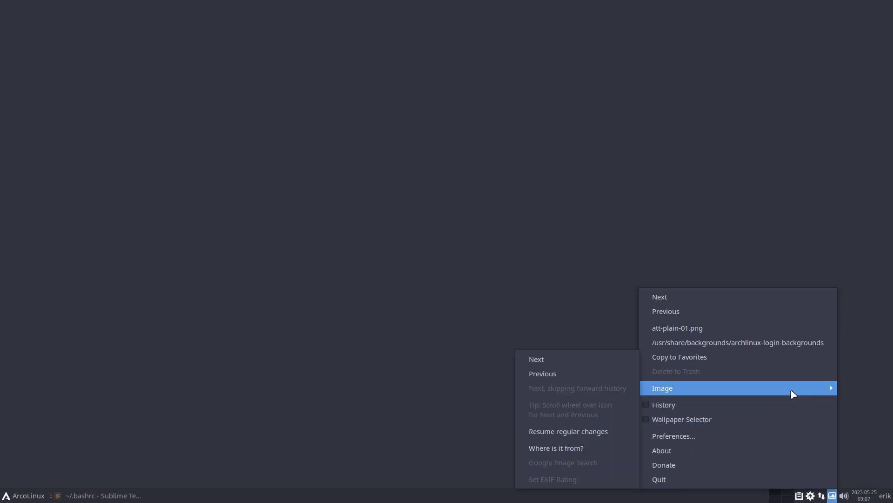
{"action": "left_click", "coordinate": [603, 293]}
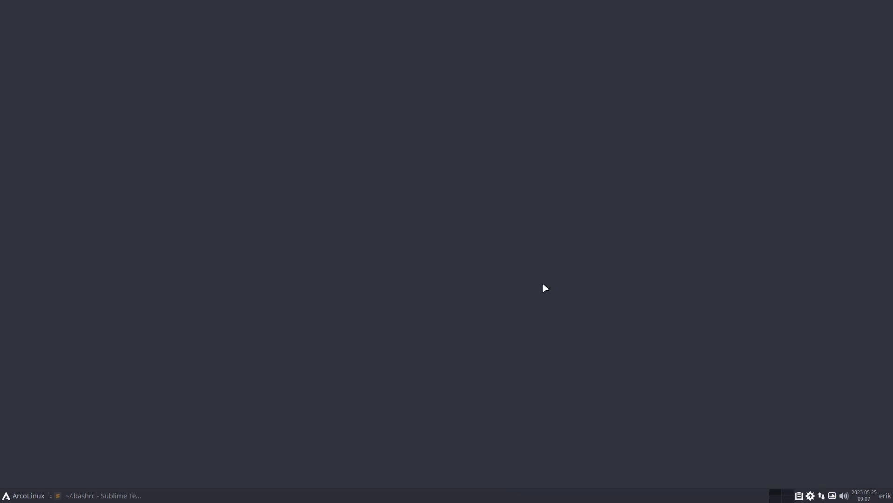
Run the var alias in a new terminal with the sudo password to restore Nemesis's variety.conf, then close it
{"action": "key", "text": "super+Return"}
{"action": "type", "text": "var"}
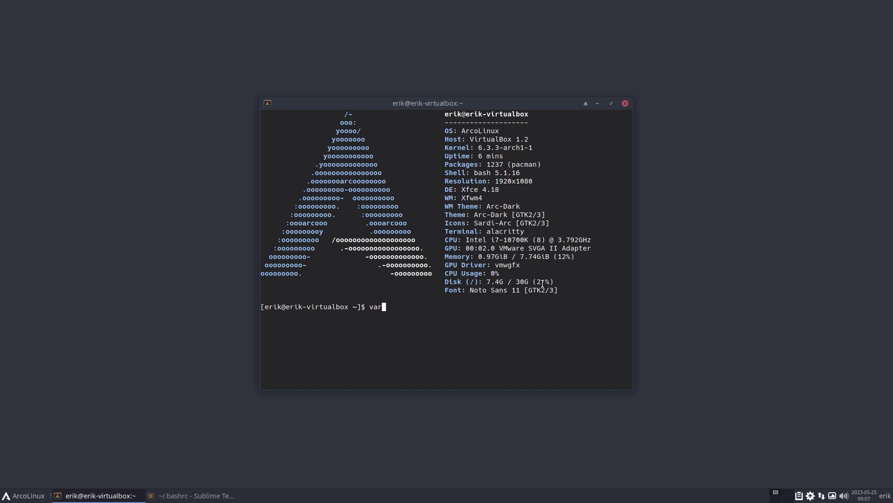
{"action": "key", "text": "Return"}
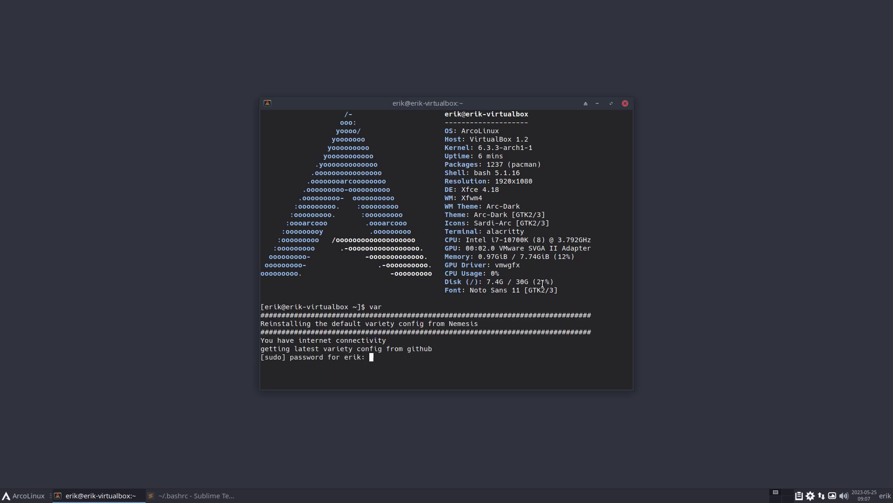
{"action": "key", "text": "Return"}
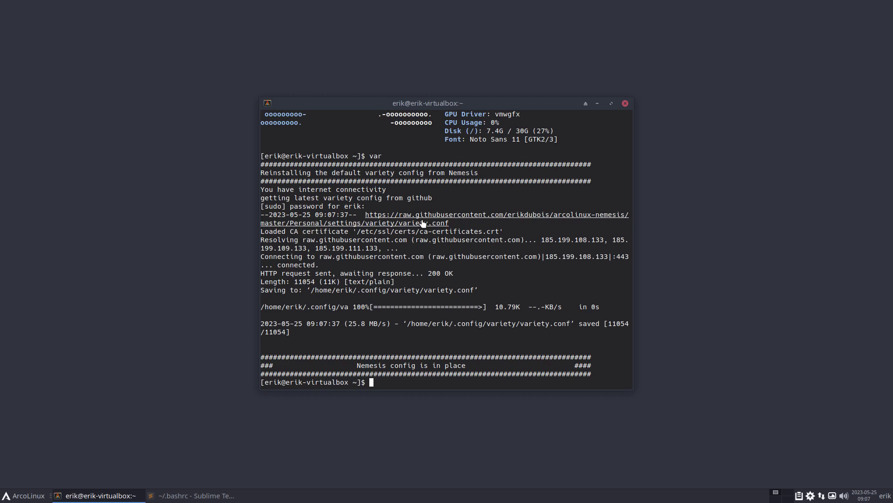
{"action": "left_click", "coordinate": [625, 103]}
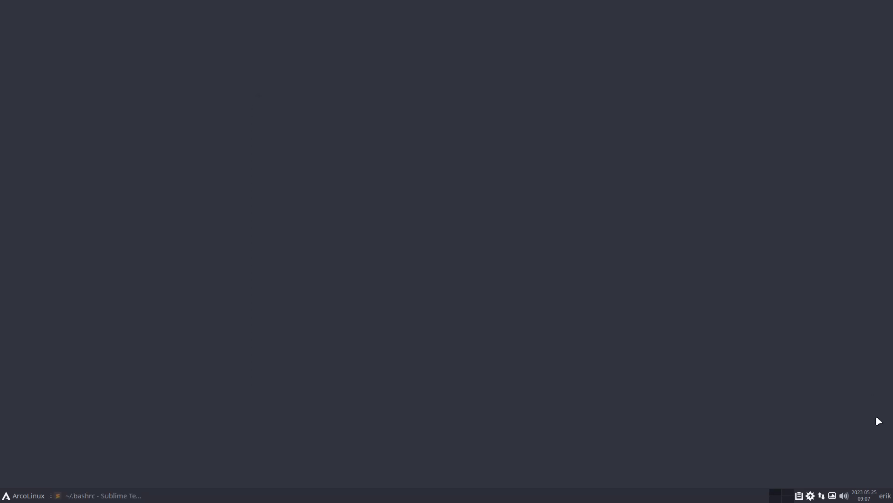
In Variety Preferences, check the enabled wallhaven abstract and minimal image sources
{"action": "left_click", "coordinate": [833, 495]}
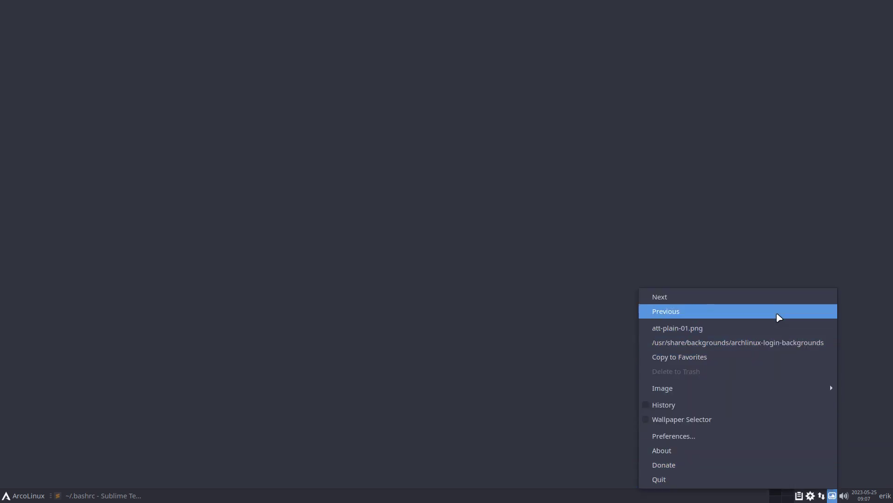
{"action": "left_click", "coordinate": [769, 441]}
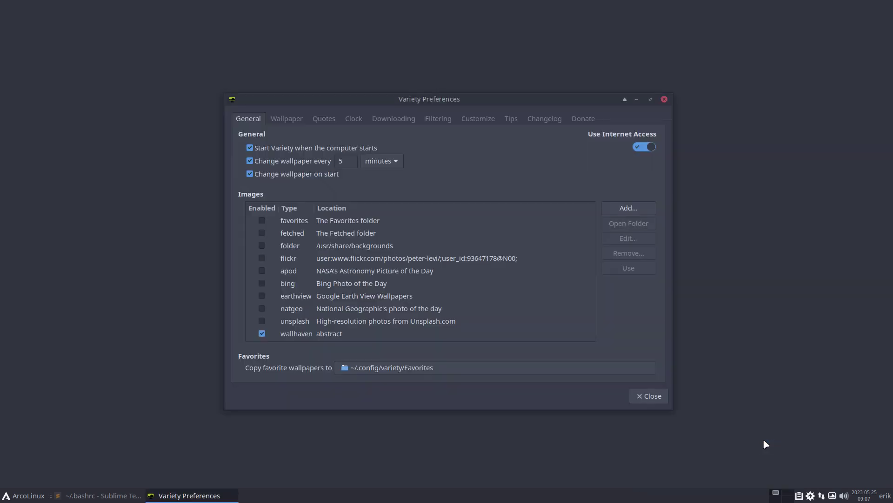
{"action": "scroll", "coordinate": [448, 294], "scroll_direction": "down", "scroll_amount": 3}
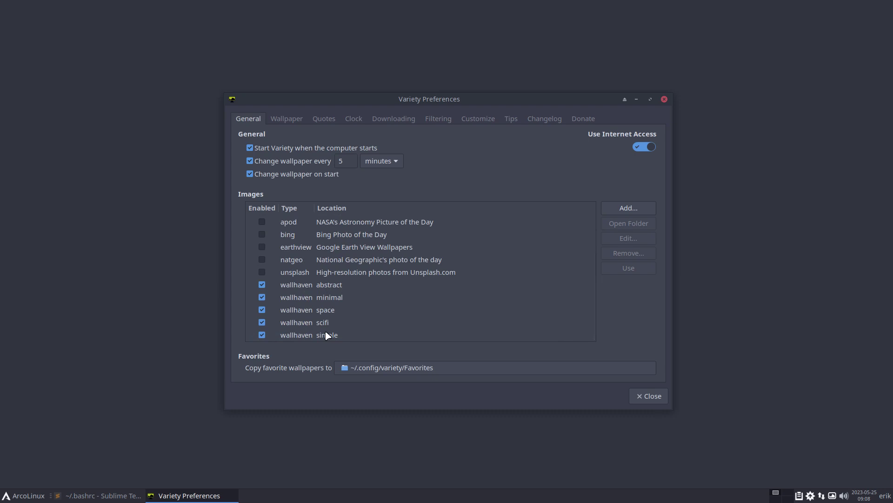
{"action": "left_click", "coordinate": [336, 287]}
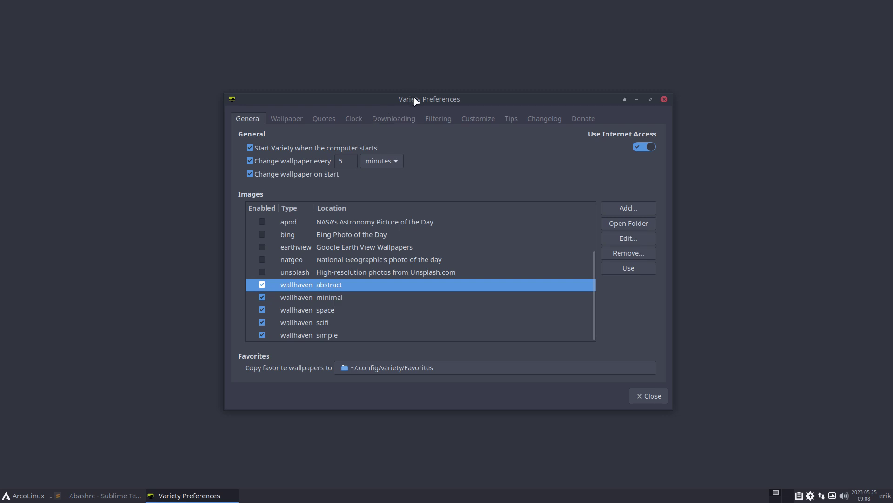
{"action": "left_click", "coordinate": [345, 301]}
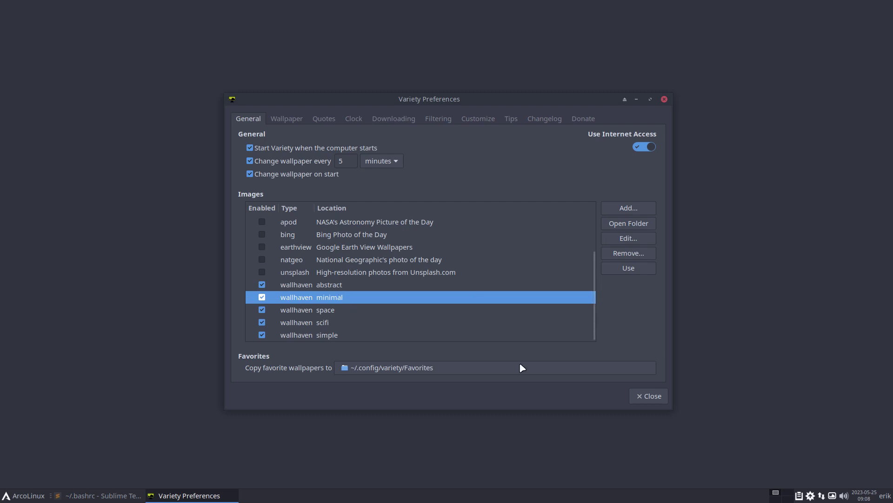
Close Variety Preferences and switch the desktop to the next wallpaper
{"action": "left_click", "coordinate": [655, 398]}
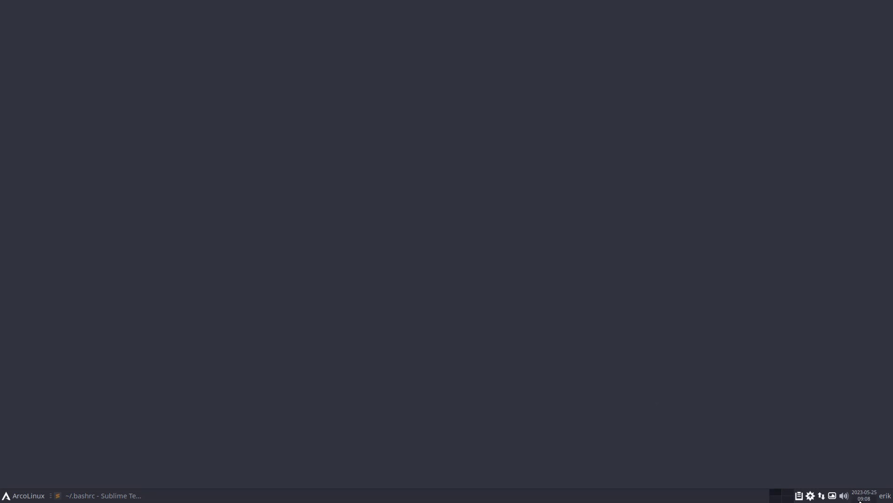
{"action": "left_click", "coordinate": [833, 496]}
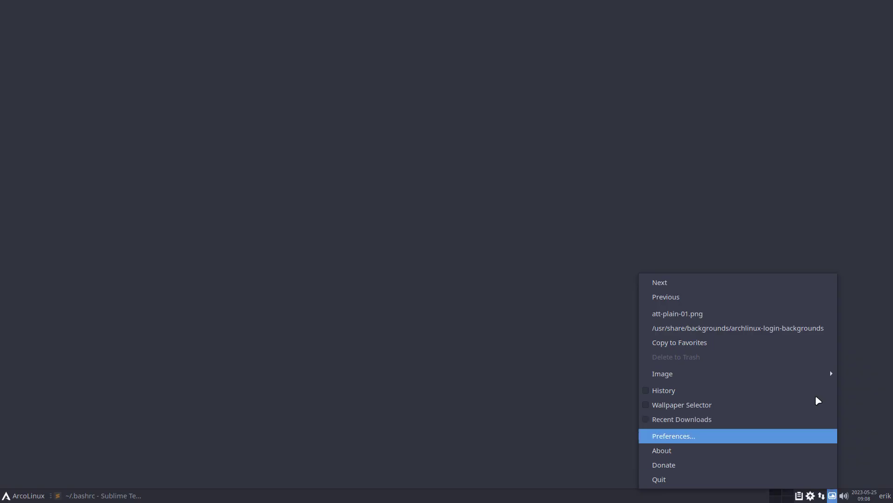
{"action": "left_click", "coordinate": [773, 289]}
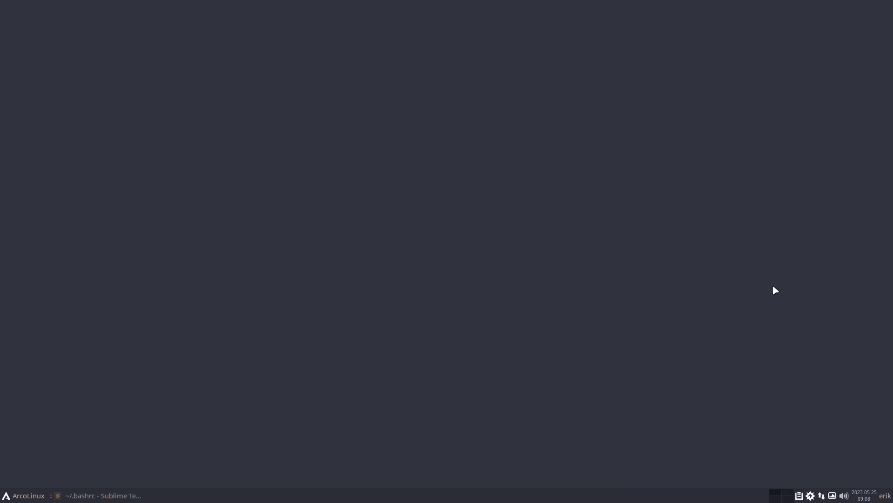